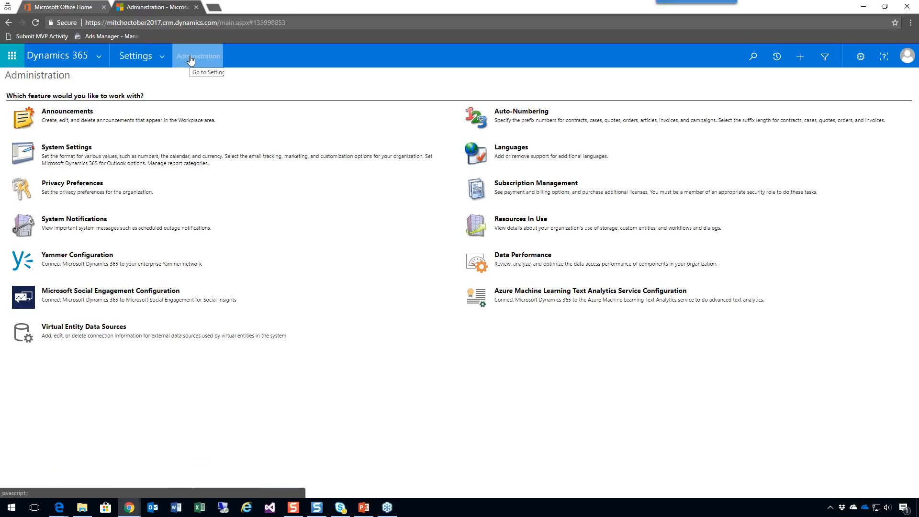
left_click(91, 327)
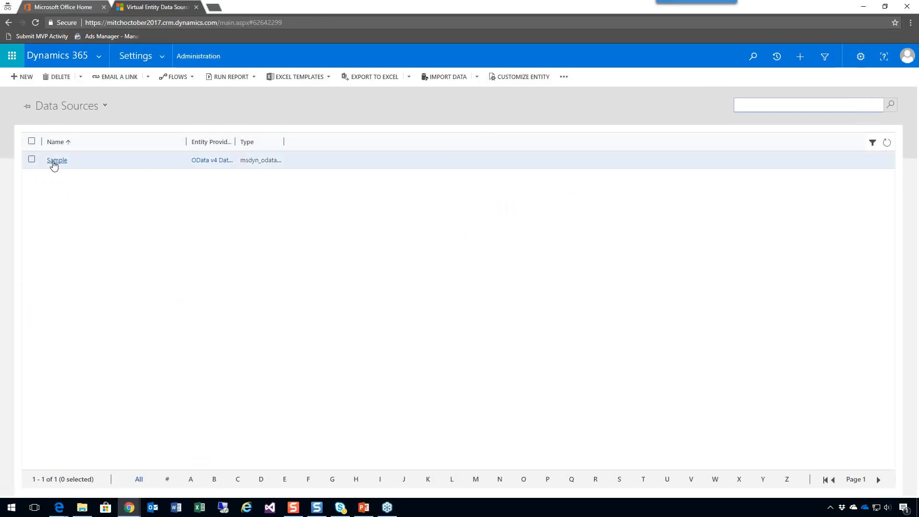
left_click(56, 163)
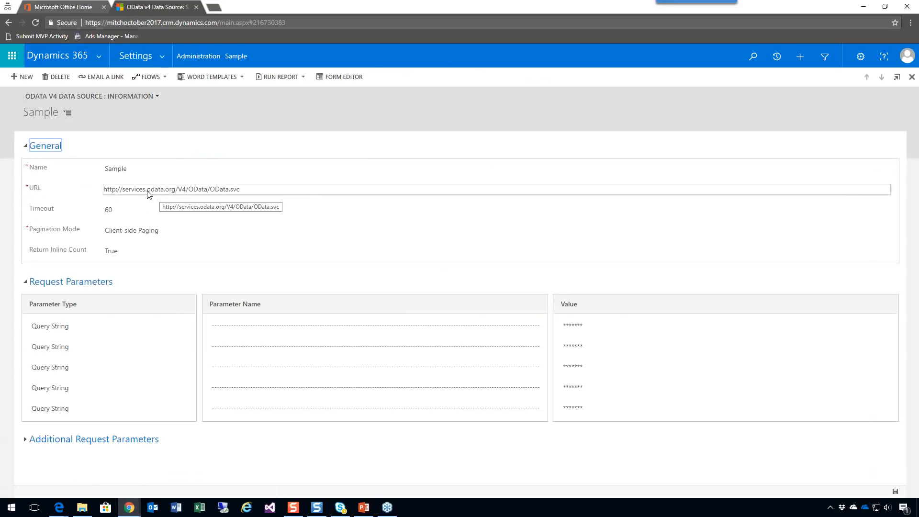
left_click(133, 193)
key("ctrl+c")
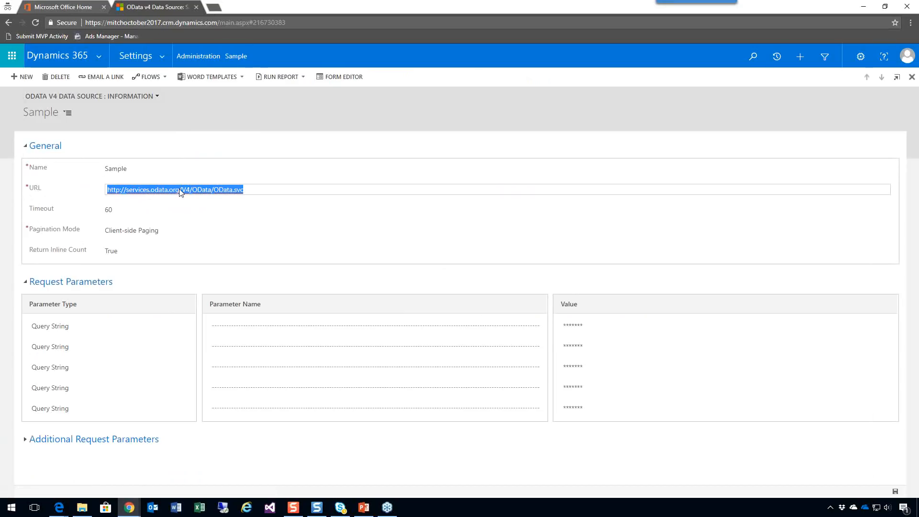
left_click(214, 8)
key("ctrl+v")
key("Return")
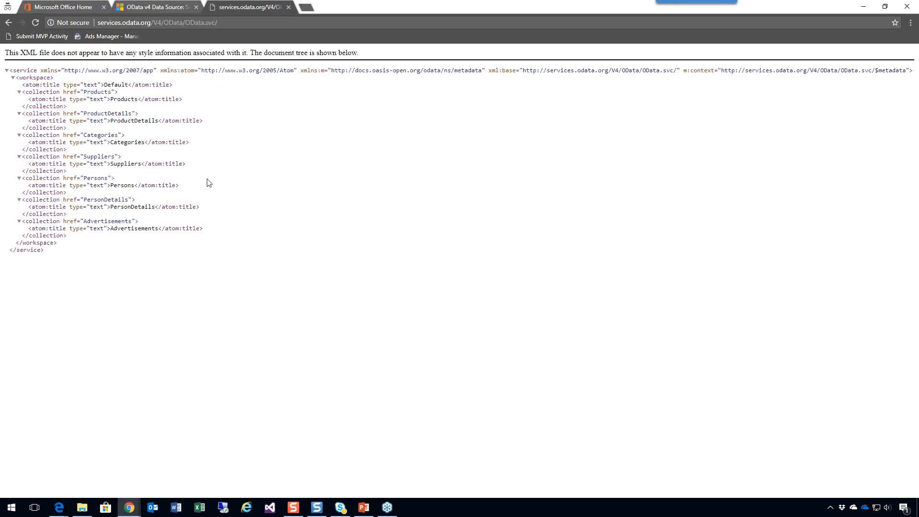
Return to the Sample data source record and examine its Additional Request Parameters section.
left_click(166, 7)
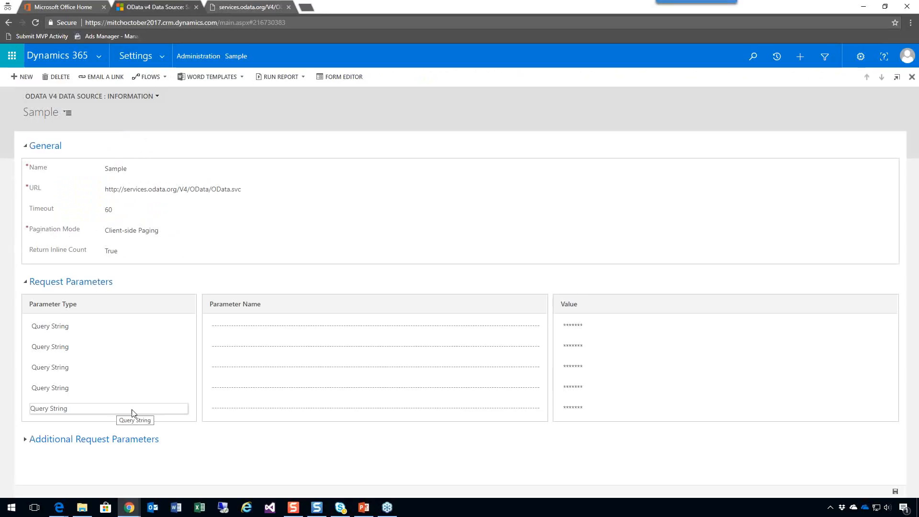
left_click(32, 440)
scroll(114, 441, "down", 2)
scroll(114, 441, "up", 2)
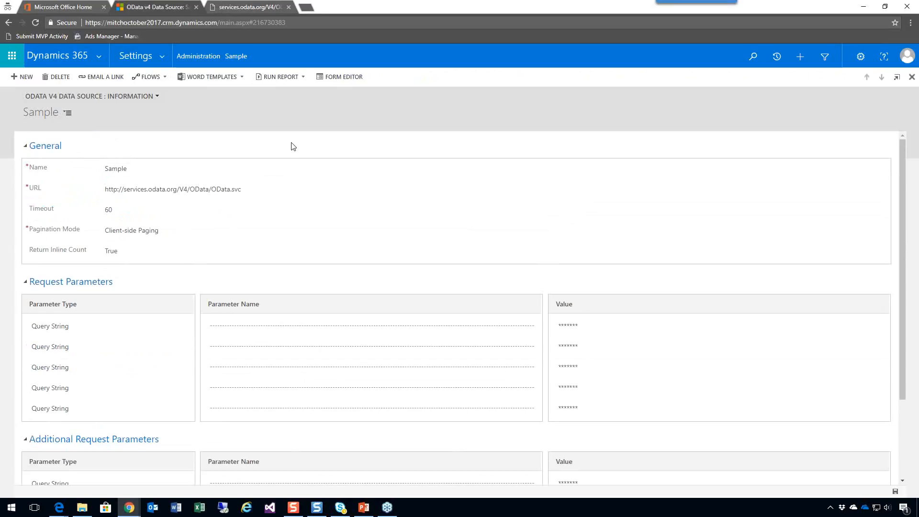
Create a new entity in the Default Solution with the display name My Advertisement.
mouse_move(129, 508)
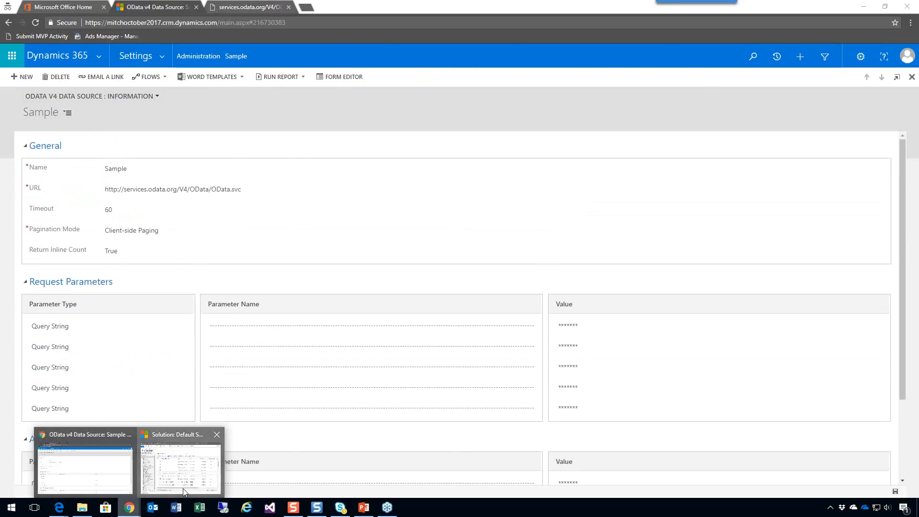
left_click(181, 467)
left_click(337, 187)
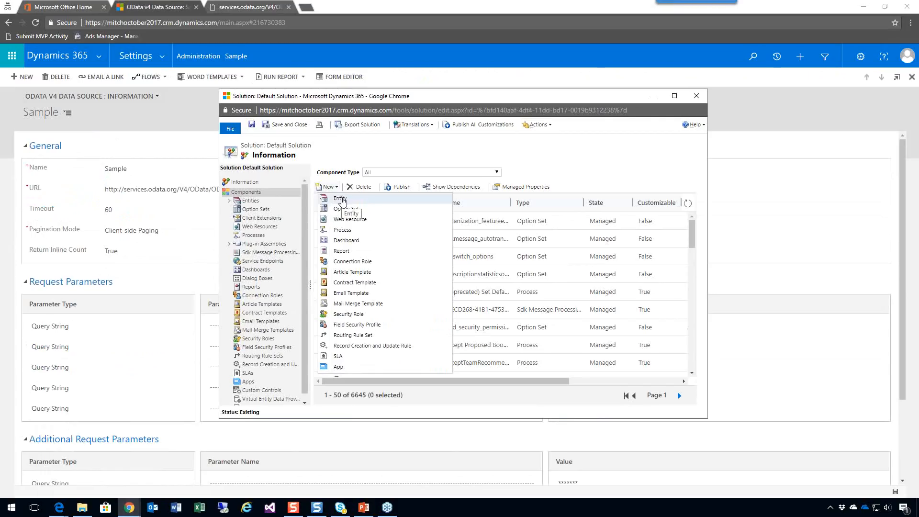
left_click(341, 198)
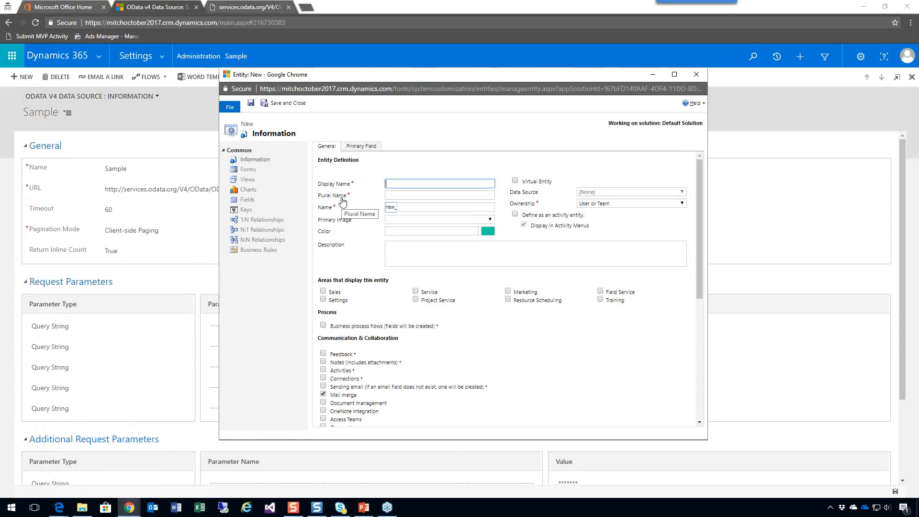
type("My")
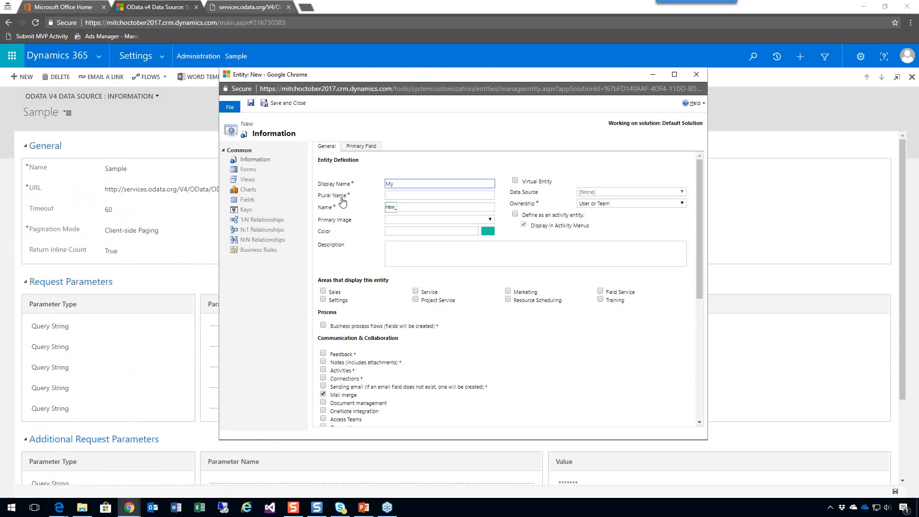
type(" Advertisements")
key("Tab")
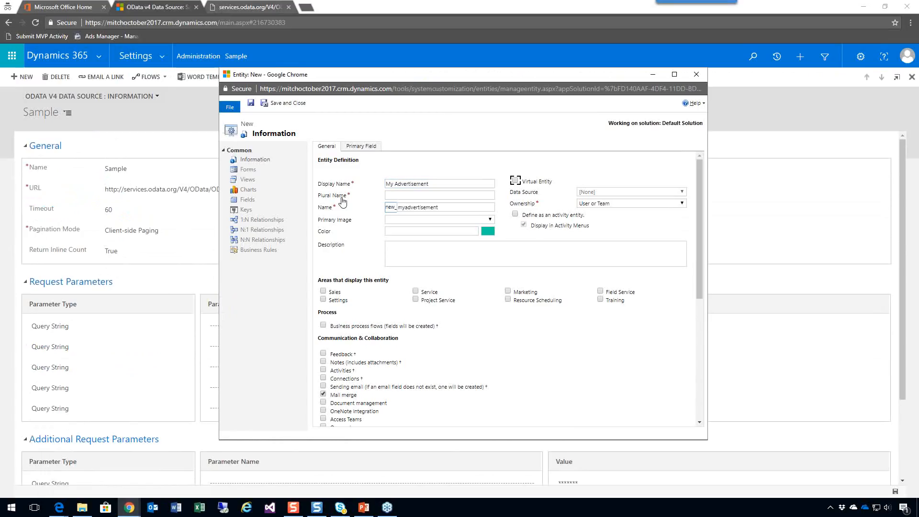
Copy the display name into the plural name and extend it to My Advertisementw.
left_click(455, 183)
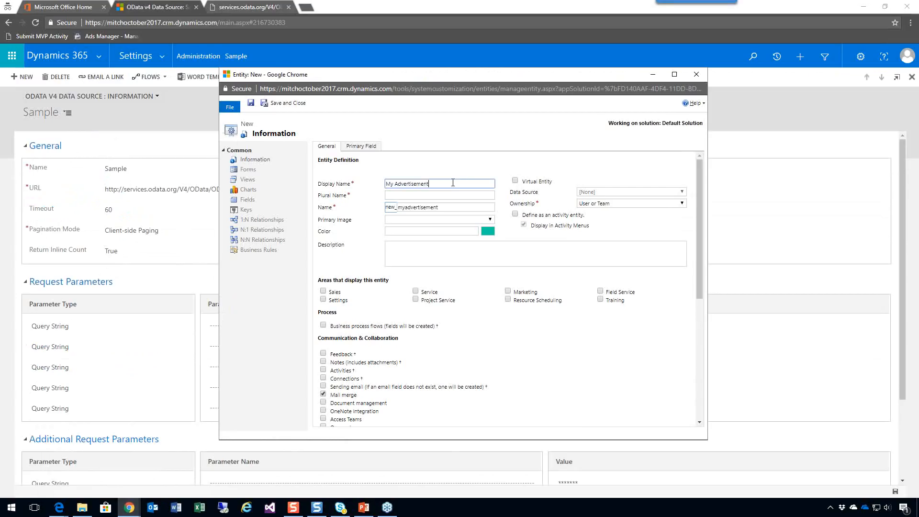
key("ctrl+a")
key("ctrl+c")
key("Tab")
key("ctrl+v")
type("w")
Mark the new entity as a virtual entity and set its data source to Sample.
left_click(516, 180)
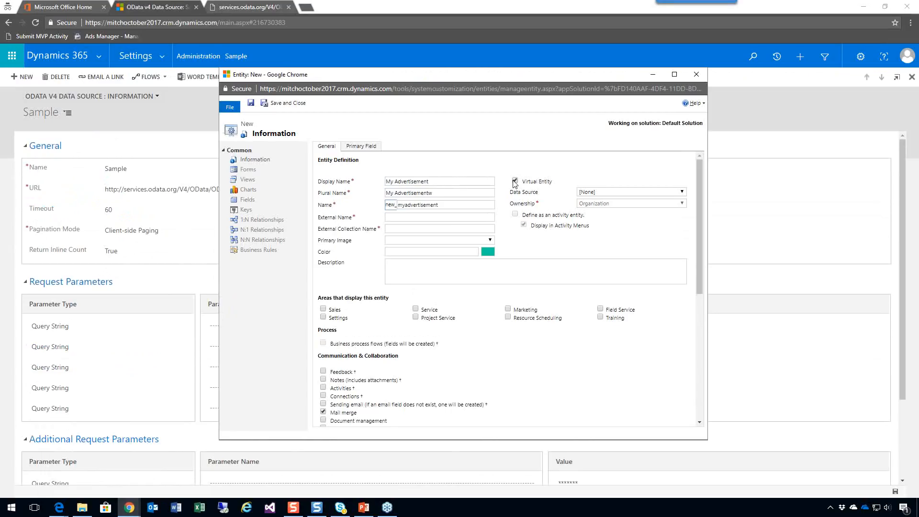
left_click(516, 181)
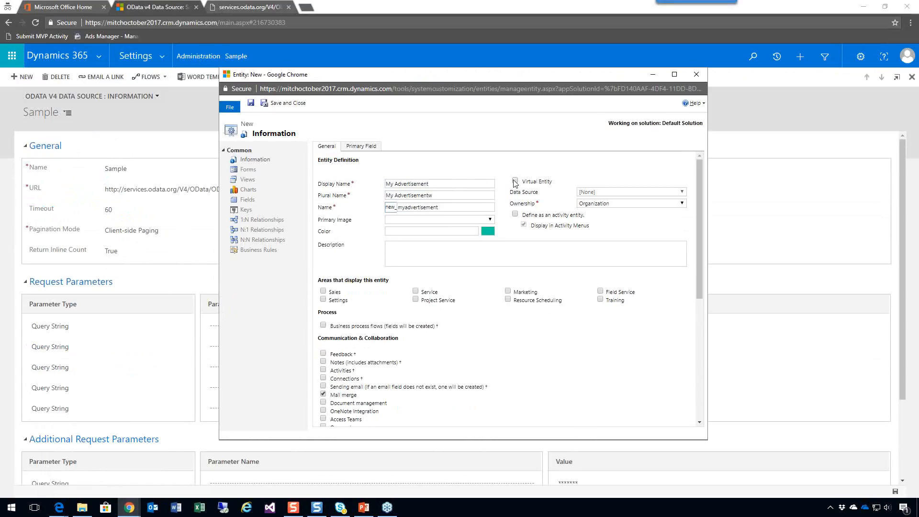
left_click(515, 181)
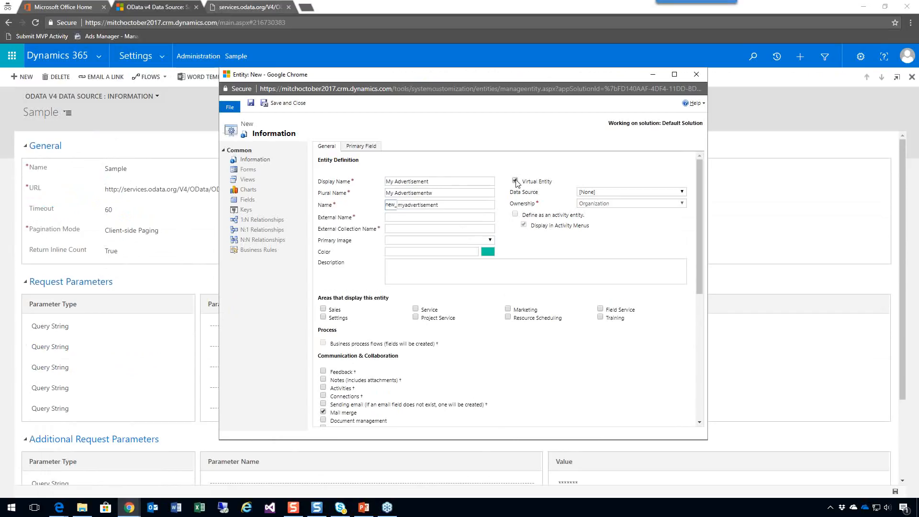
left_click(632, 194)
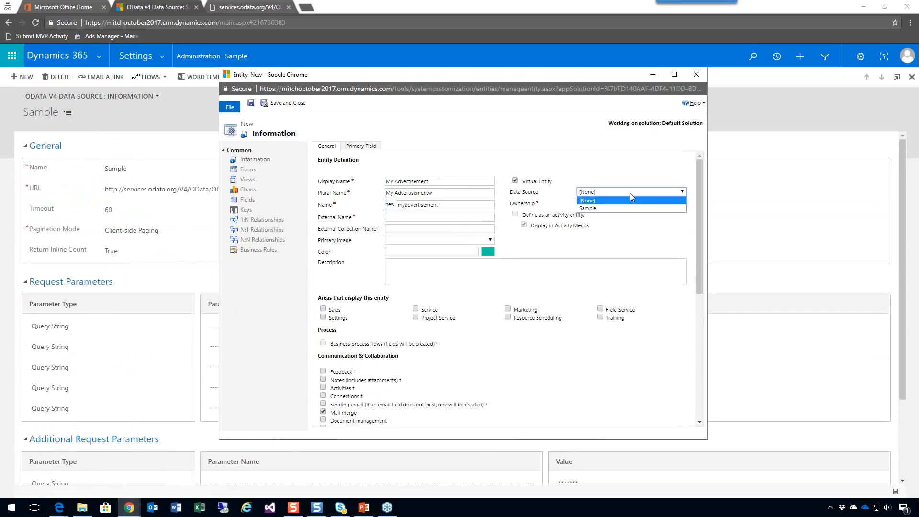
left_click(606, 209)
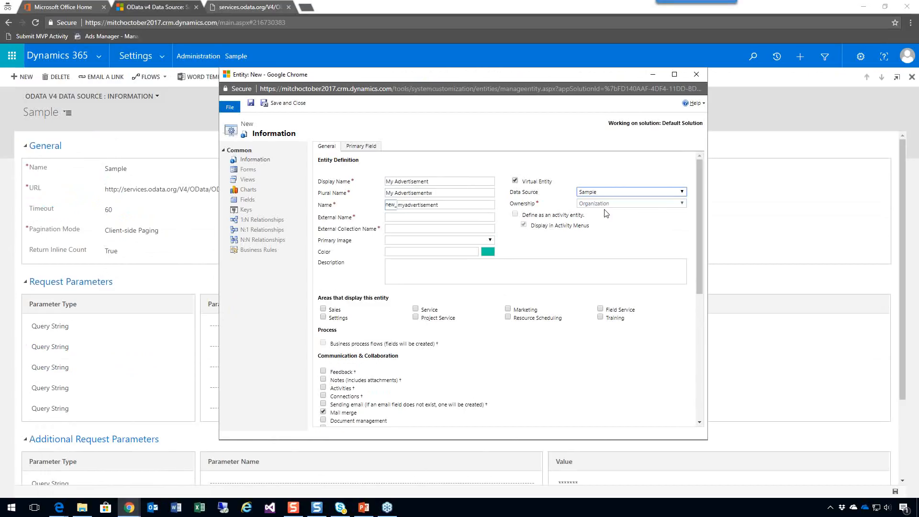
Check the collection names in the OData service document and return to the new entity's empty external name.
left_click(426, 217)
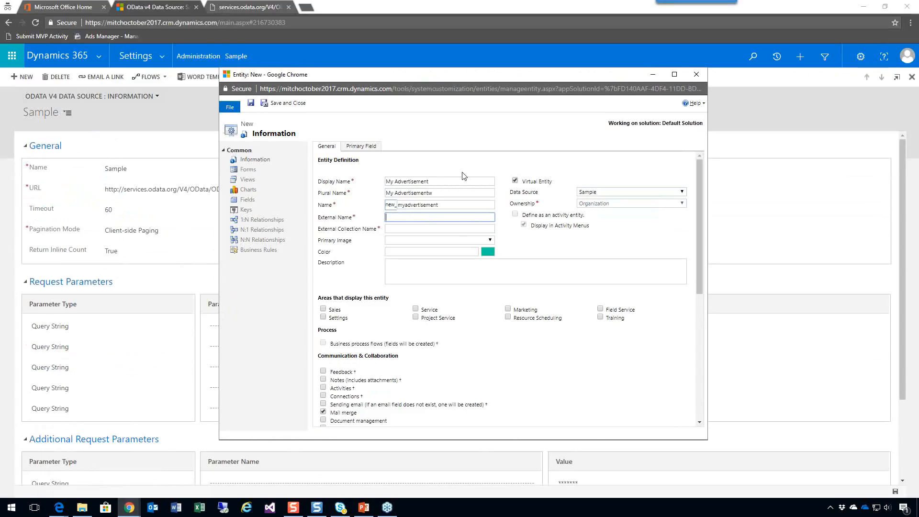
left_click(242, 8)
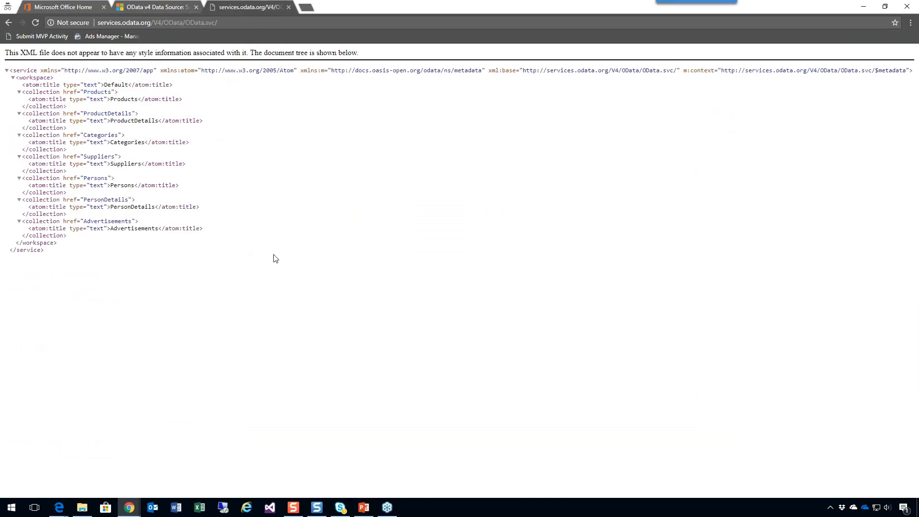
mouse_move(129, 508)
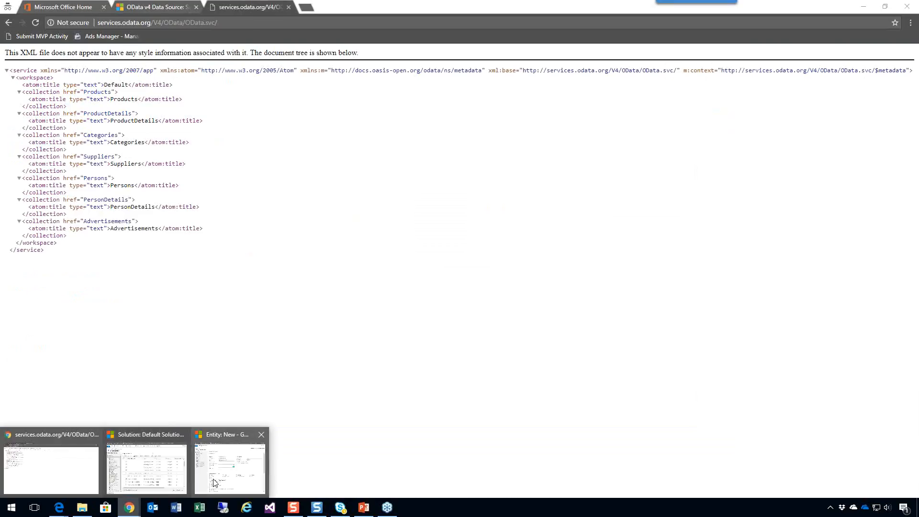
left_click(211, 480)
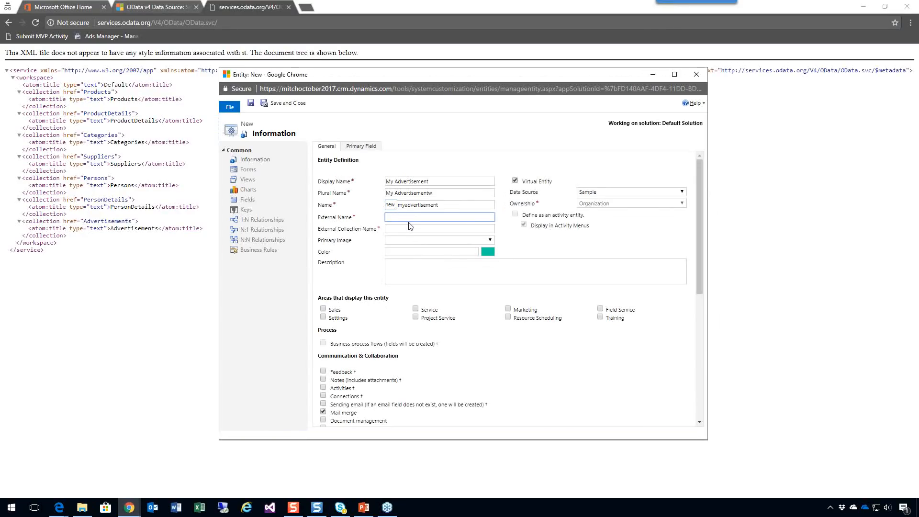
Enter Adversisement as the external name and Adversisements as the external collection name.
type("Adversisement")
key("ctrl+a")
key("ctrl+c")
key("Tab")
key("ctrl+v")
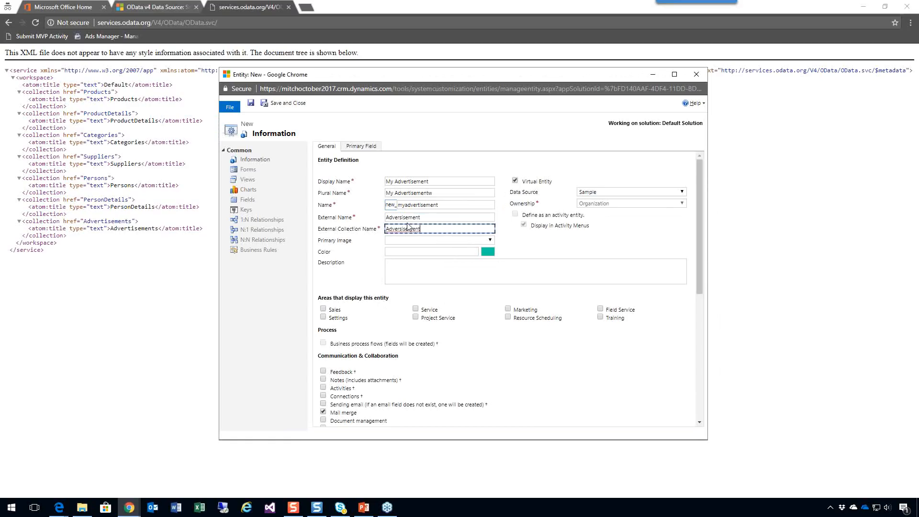
type("s")
Set both the external name and the external collection name to Advertisement.
left_click(429, 220)
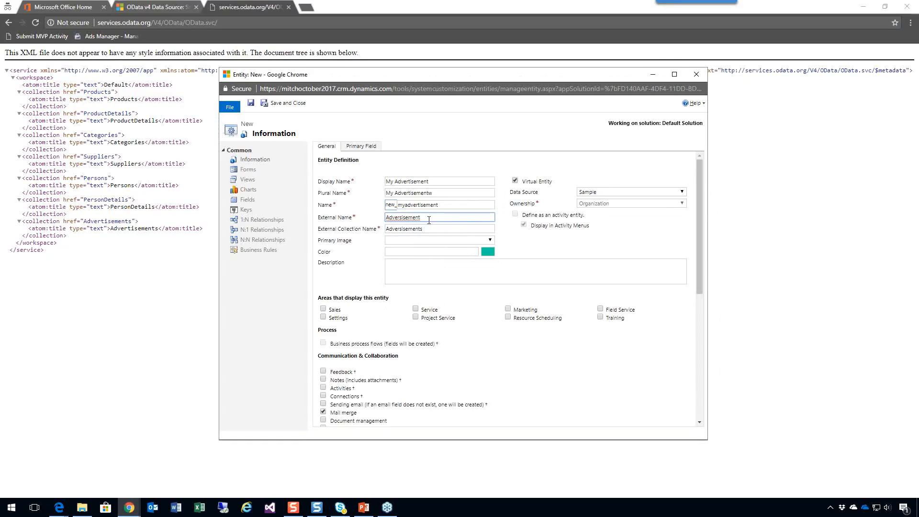
double_click(413, 217)
type("Advertisement")
key("Tab")
key("ctrl+v")
key("Tab")
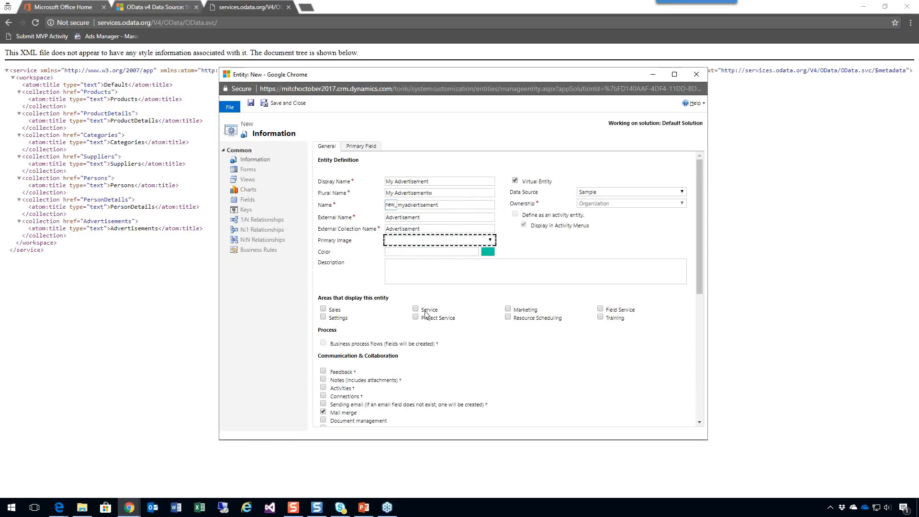
Display the entity in the Settings area, review its remaining options, and try to save it.
left_click(323, 317)
scroll(428, 356, "down", 4)
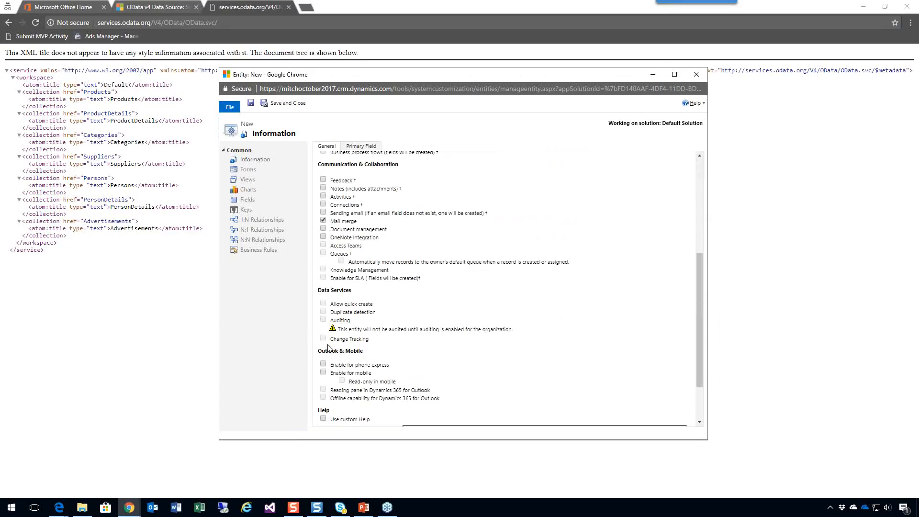
scroll(464, 339, "down", 2)
scroll(464, 339, "up", 5)
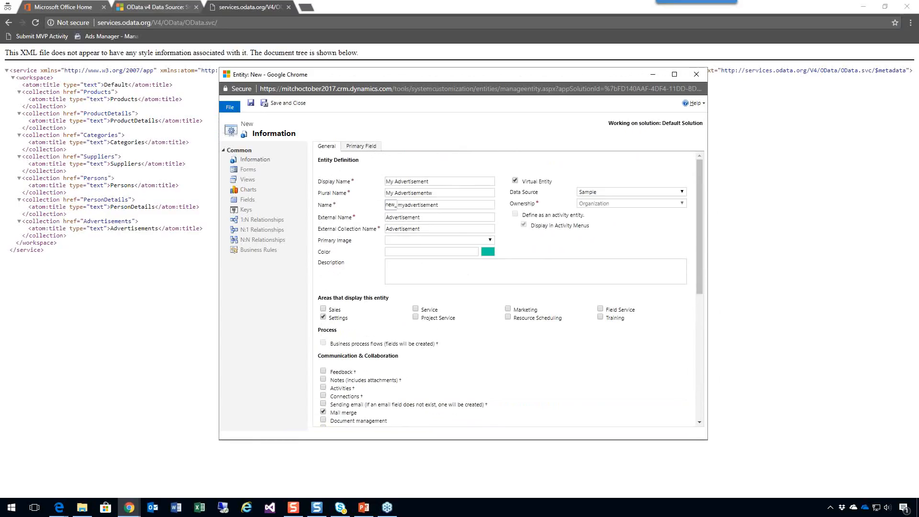
left_click(251, 105)
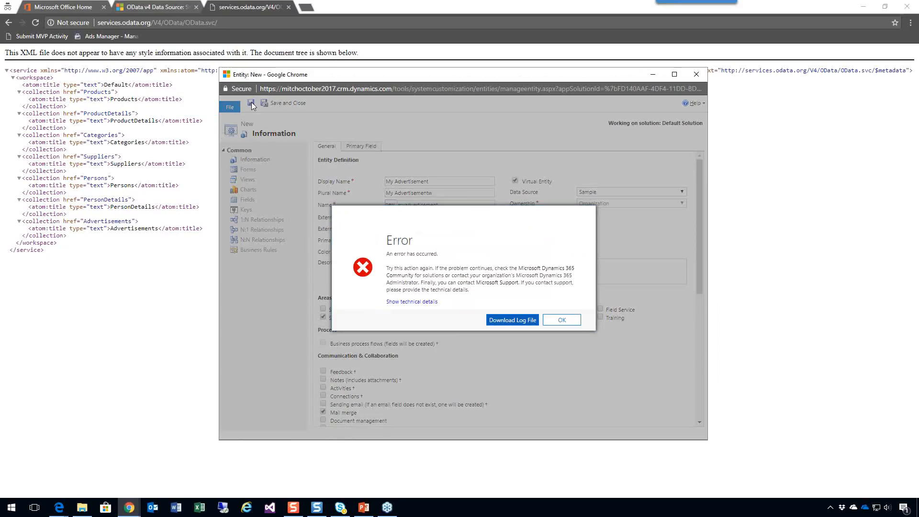
Download the error log, read the exception details in the text file, and dismiss the error.
left_click(422, 304)
left_click(511, 321)
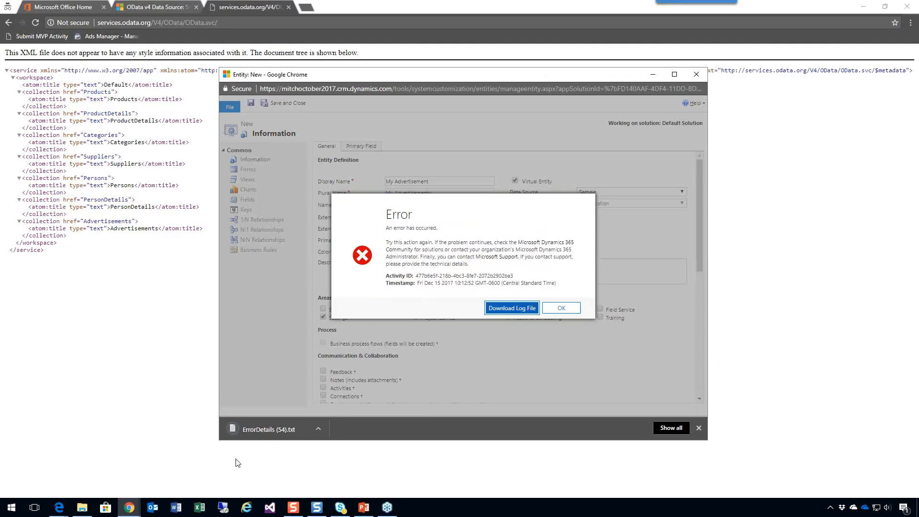
left_click(283, 430)
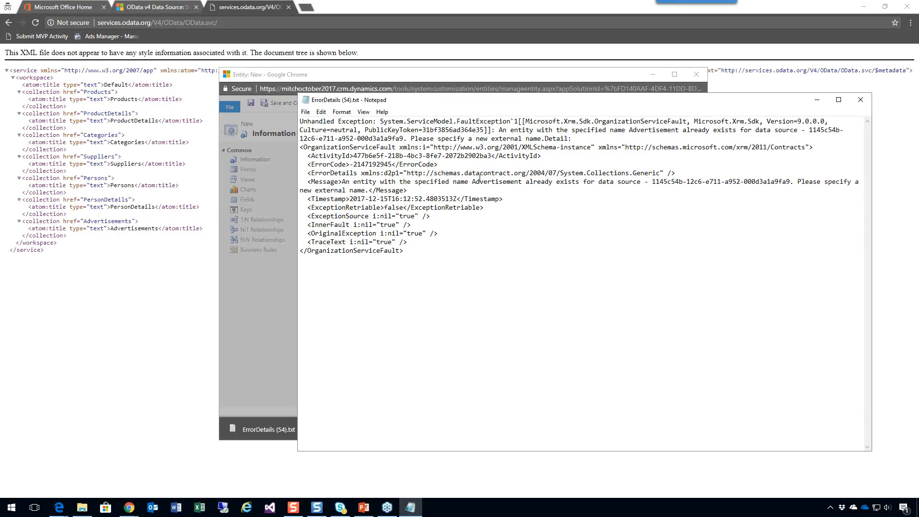
left_click(861, 99)
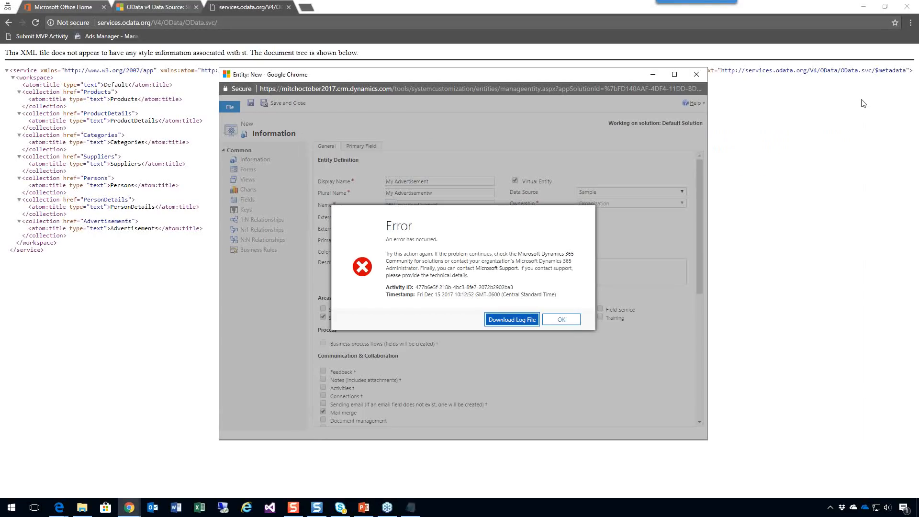
left_click(571, 320)
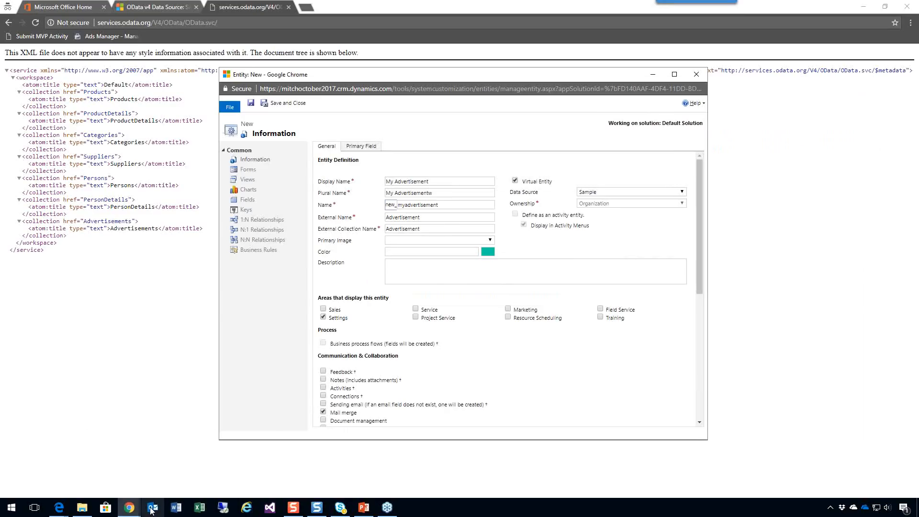
Delete the existing Advertisement entity from the Default Solution and confirm the deletion.
mouse_move(130, 508)
left_click(138, 488)
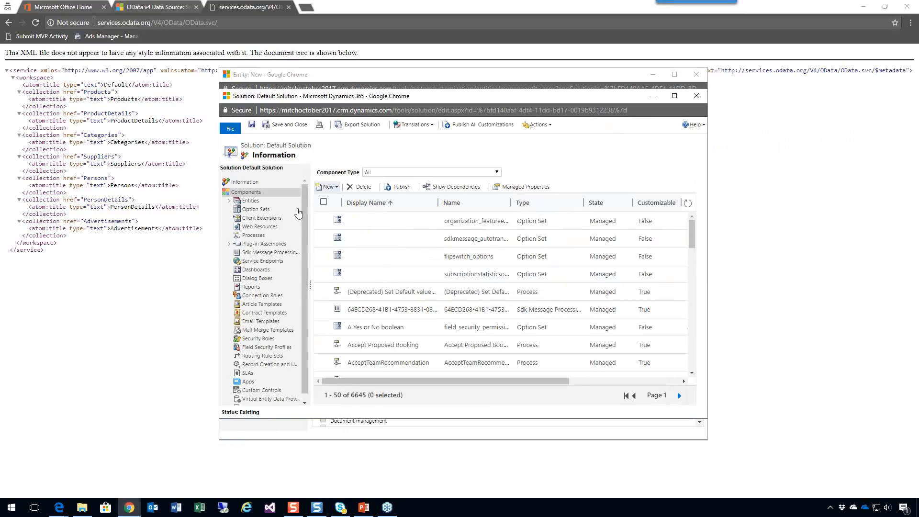
left_click(231, 202)
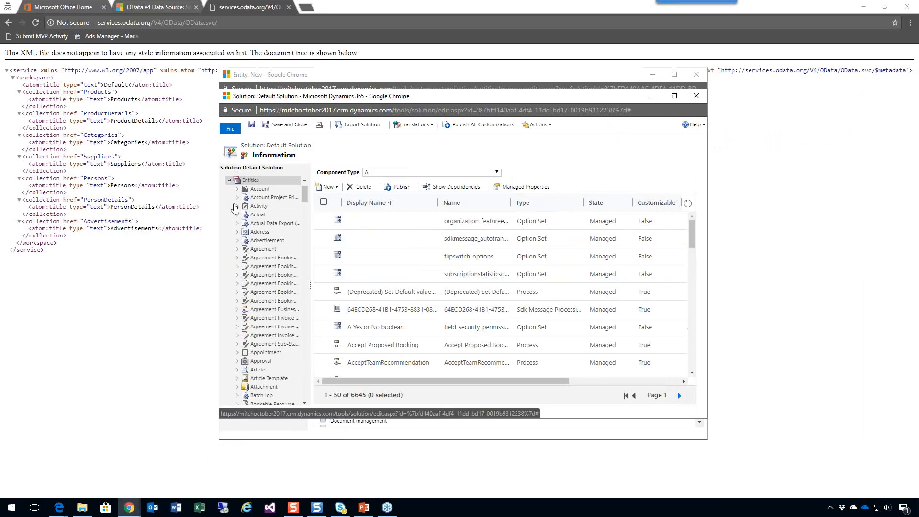
left_click(267, 241)
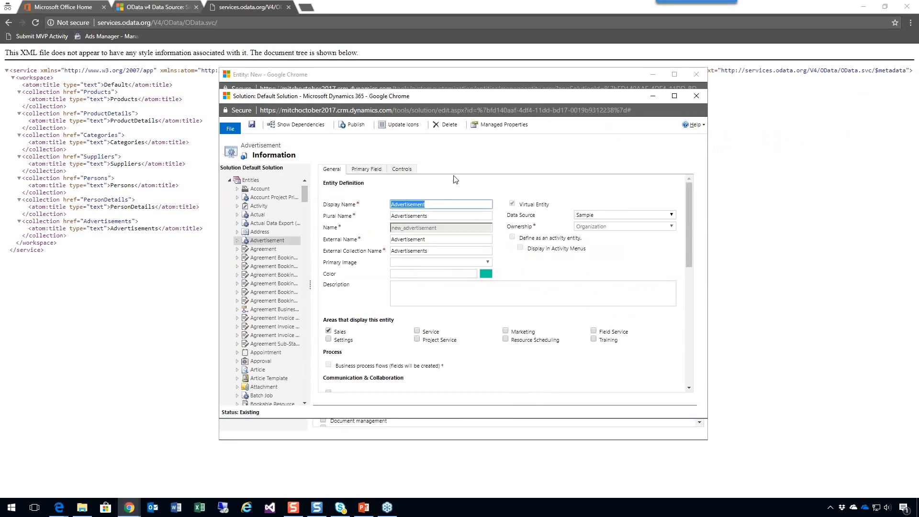
left_click(450, 125)
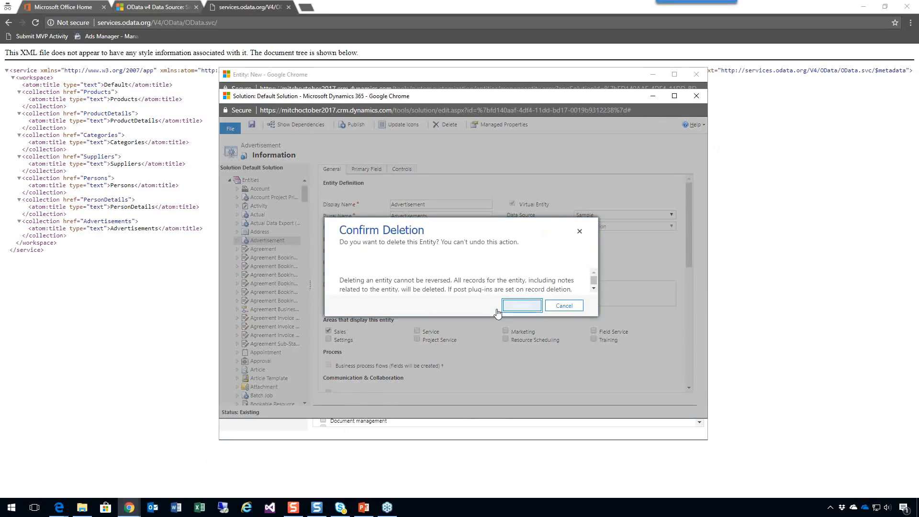
left_click(522, 306)
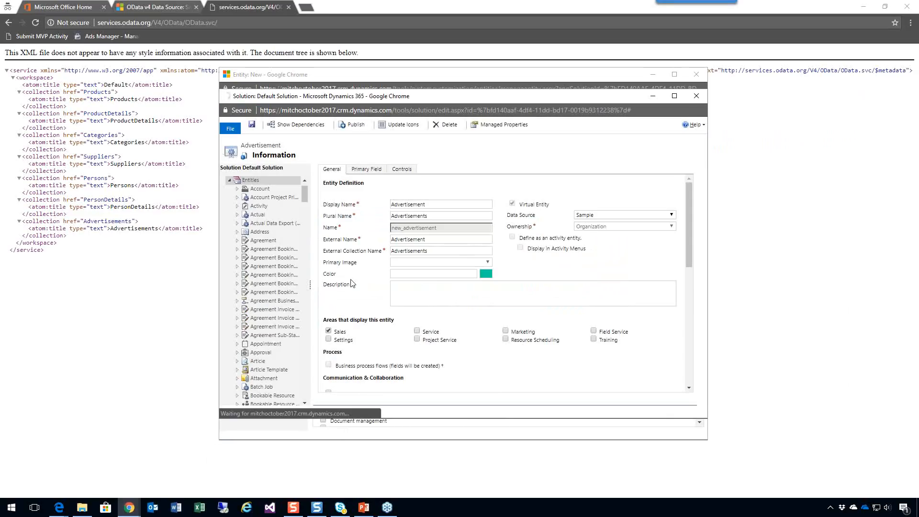
Return to the new My Advertisement entity and save it, waiting for the unresponsive pages.
mouse_move(129, 509)
left_click(238, 458)
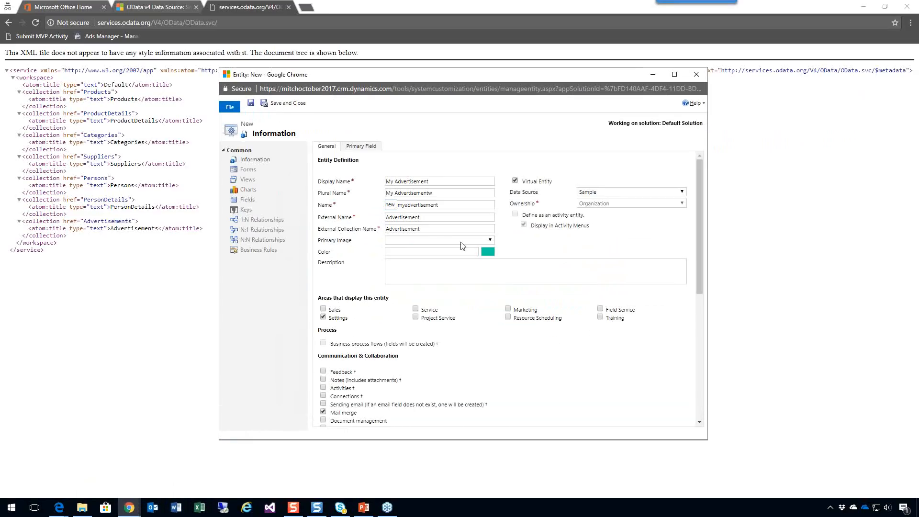
left_click(251, 104)
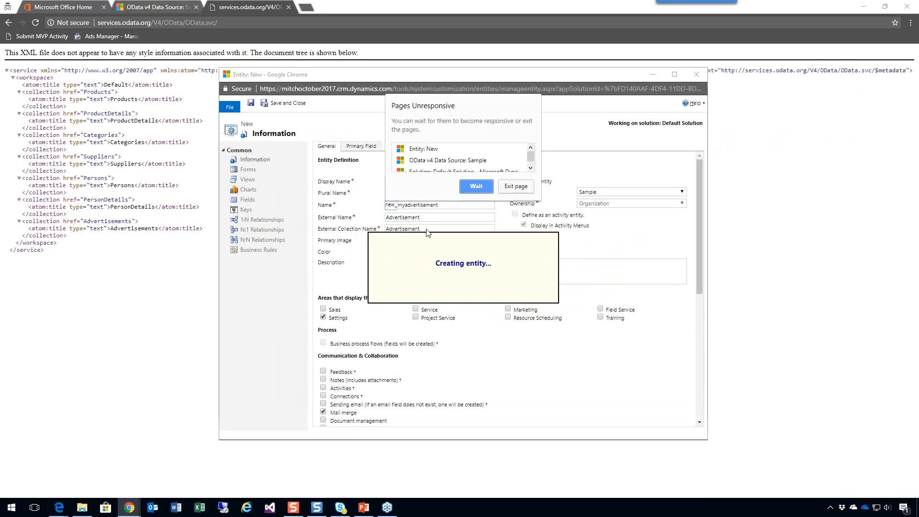
left_click(481, 187)
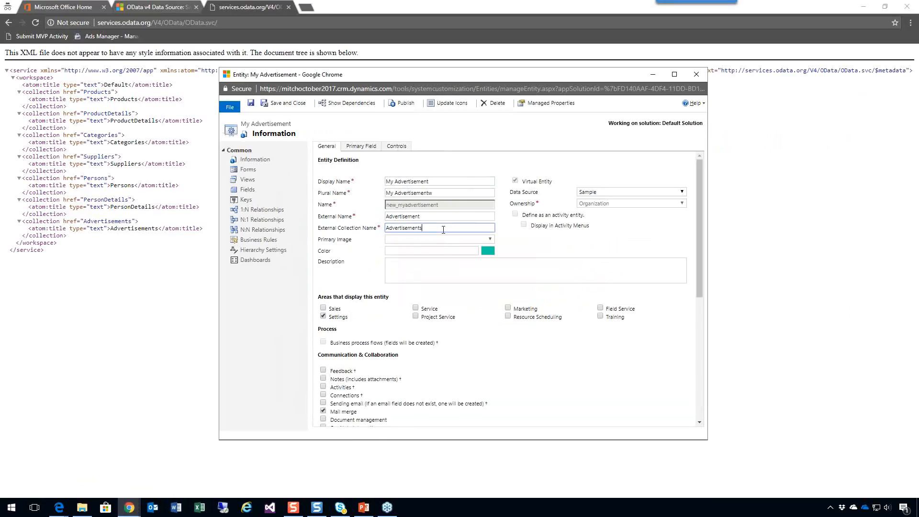
Set the external collection name to Advertisements and the plural name to My Advertisements, saving the entity and dismissing the error.
left_click(250, 103)
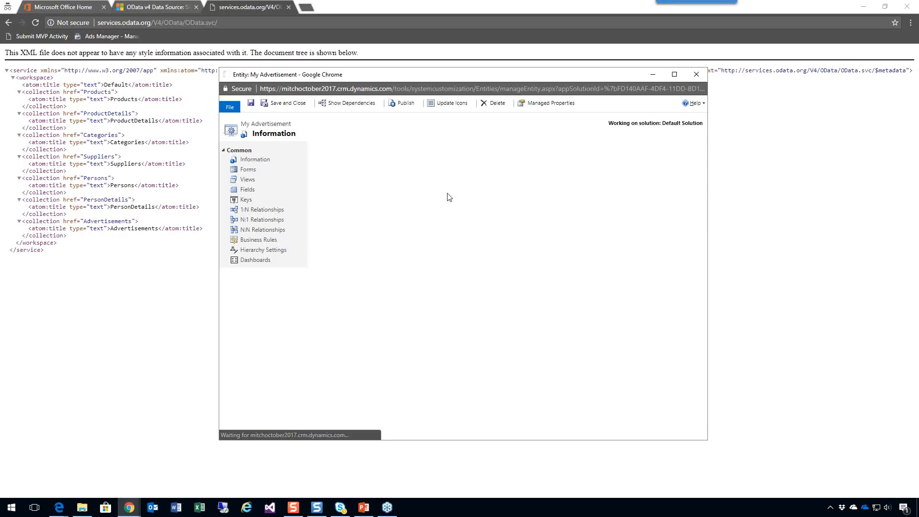
left_click(448, 193)
key("BackSpace")
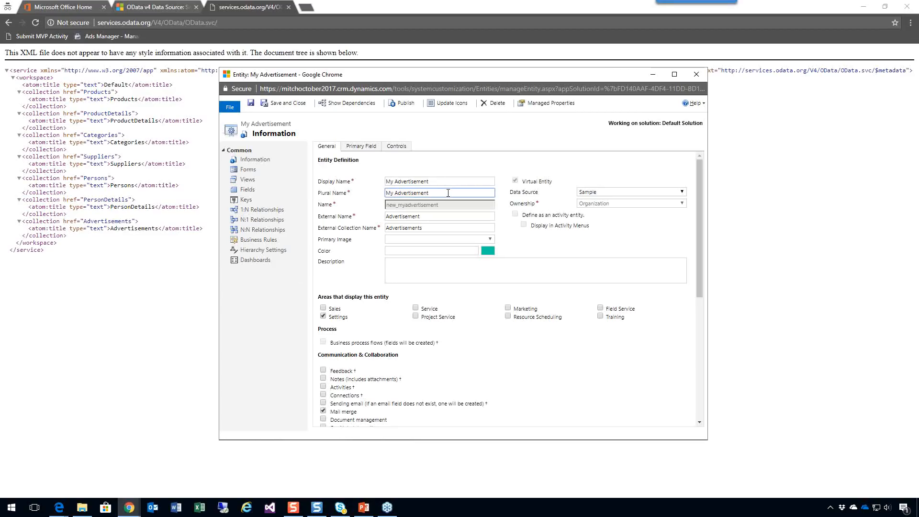
left_click(250, 103)
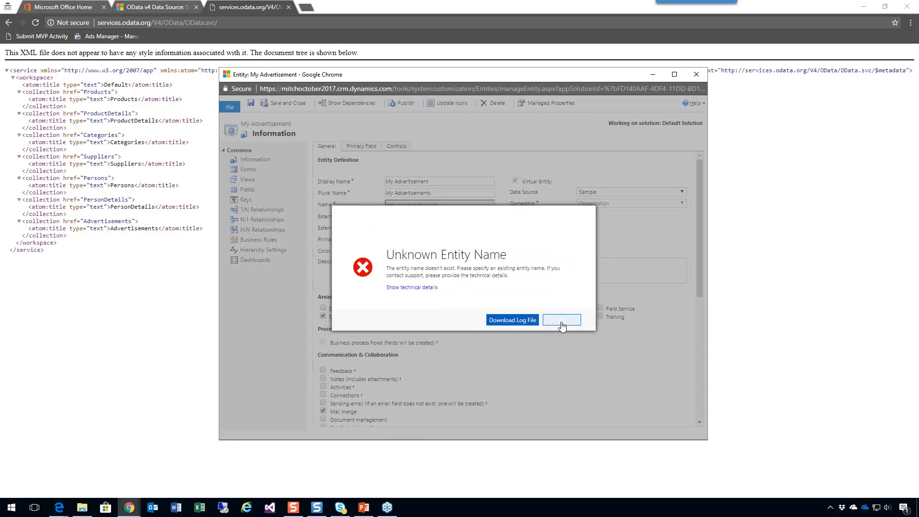
left_click(562, 324)
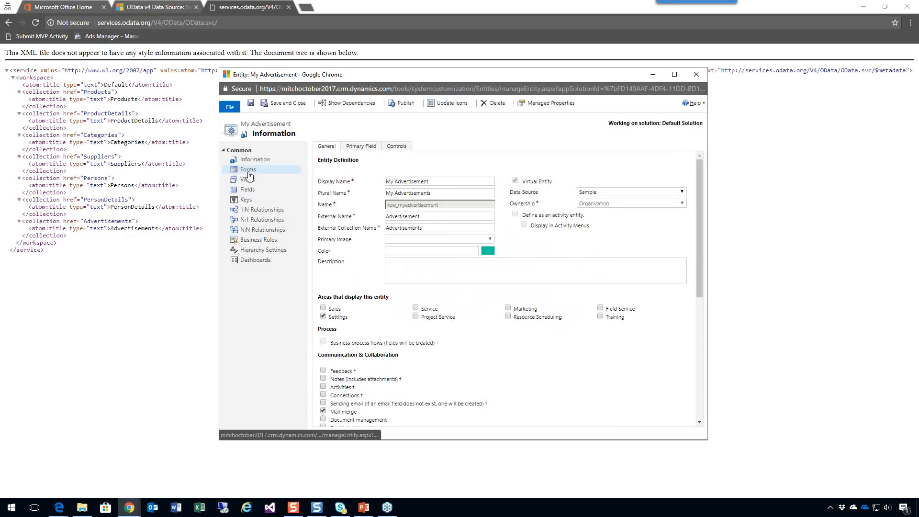
Display the entity's fields, and open services.odata.org/ODataAPIExplorer/ODataAPIExplorer.html in a new browser tab.
left_click(248, 191)
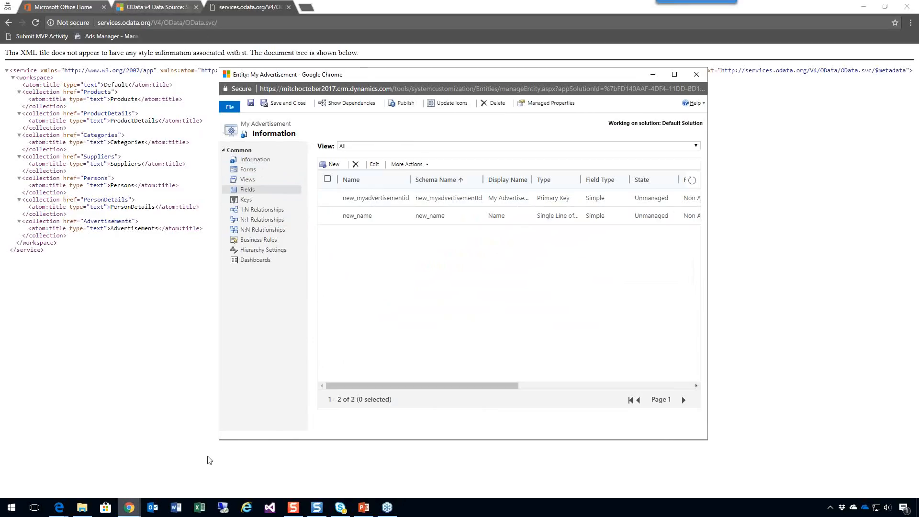
mouse_move(133, 511)
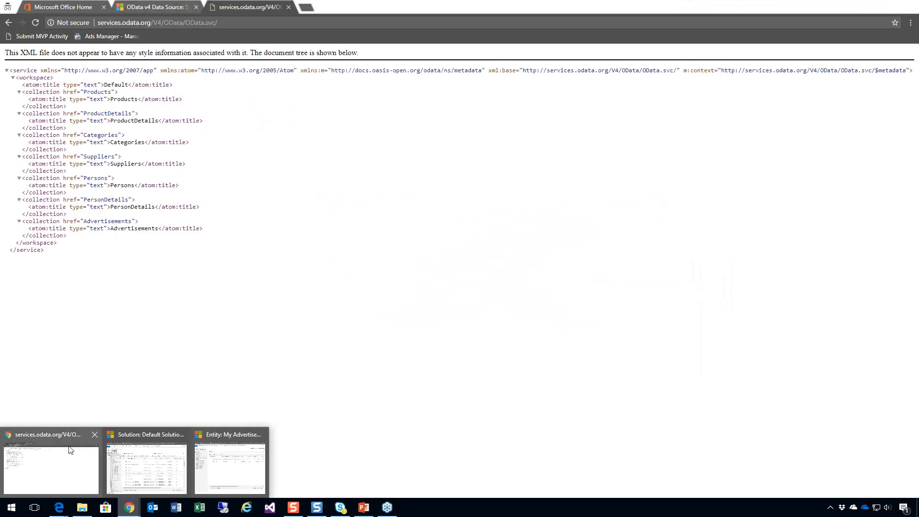
left_click(62, 7)
key("alt+Tab")
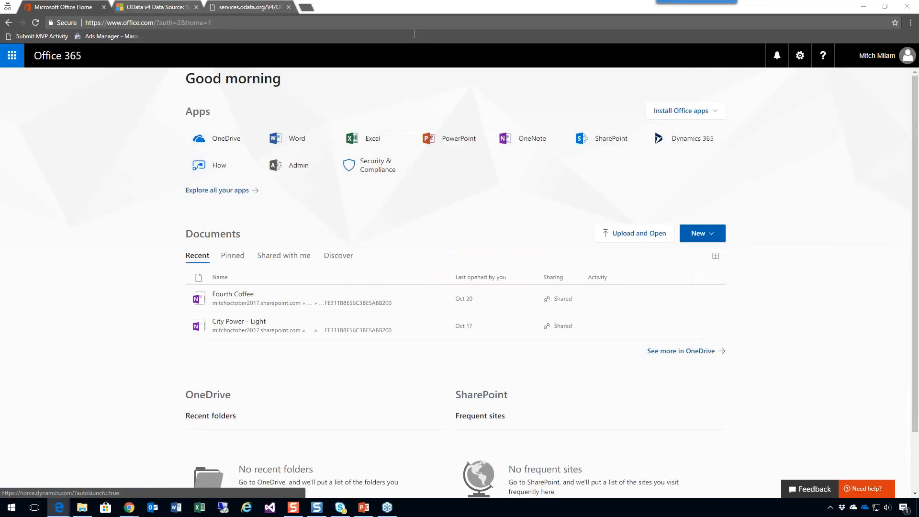
left_click(306, 7)
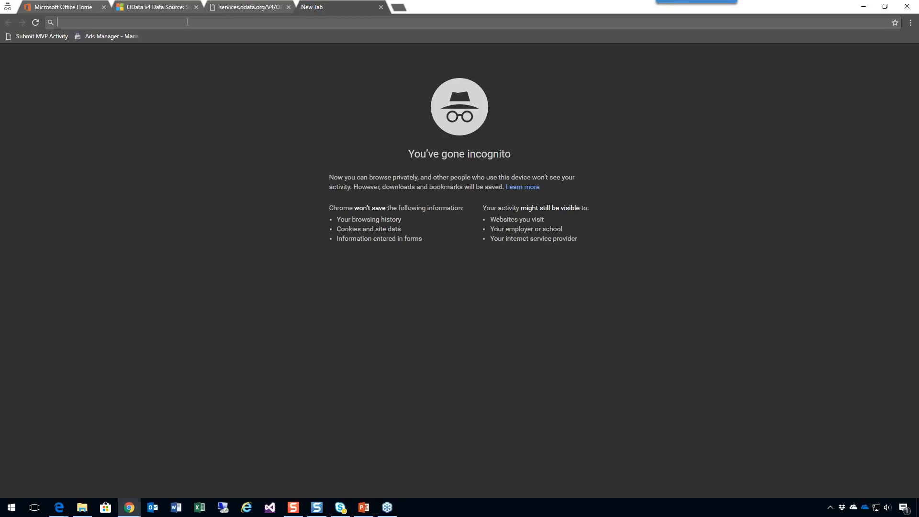
type("http://services.odata.org/ODataAPIExplorer/ODataAPIExplorer.html")
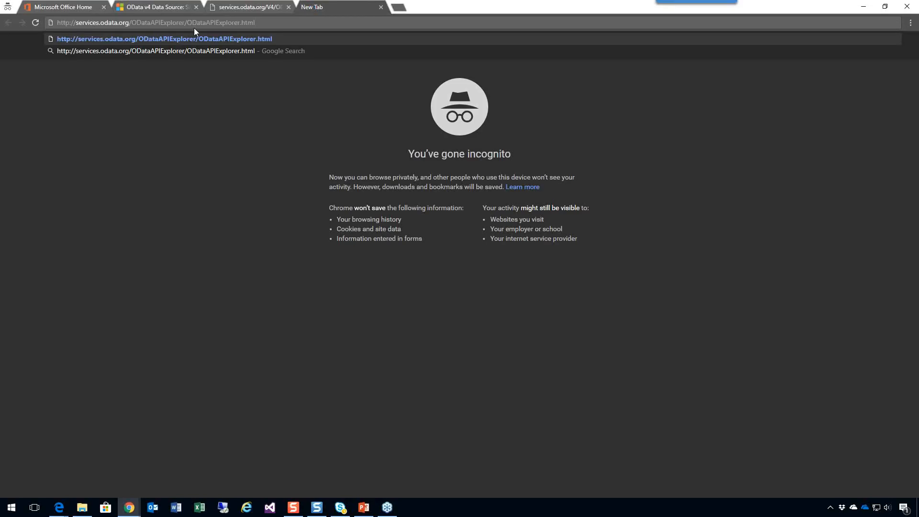
key("Return")
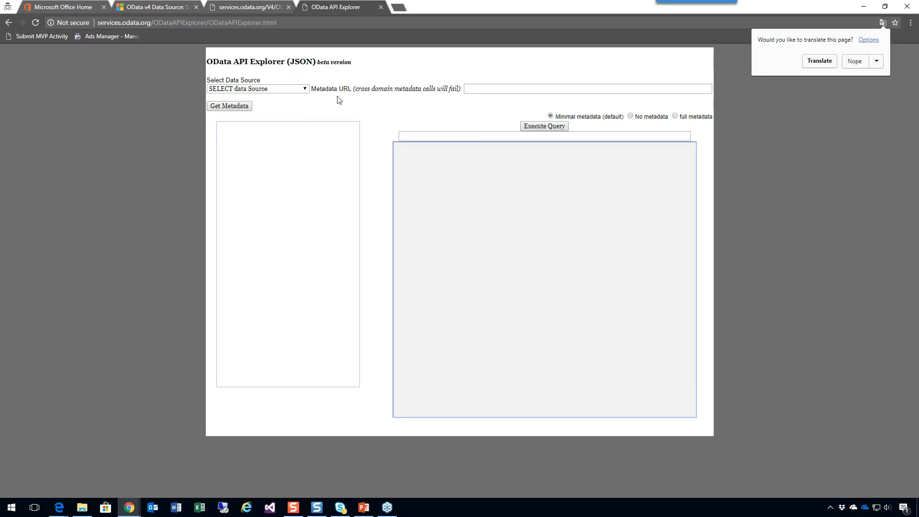
Load the metadata of the OData V3 Sample Service and select the Advertisements entity set.
left_click(306, 89)
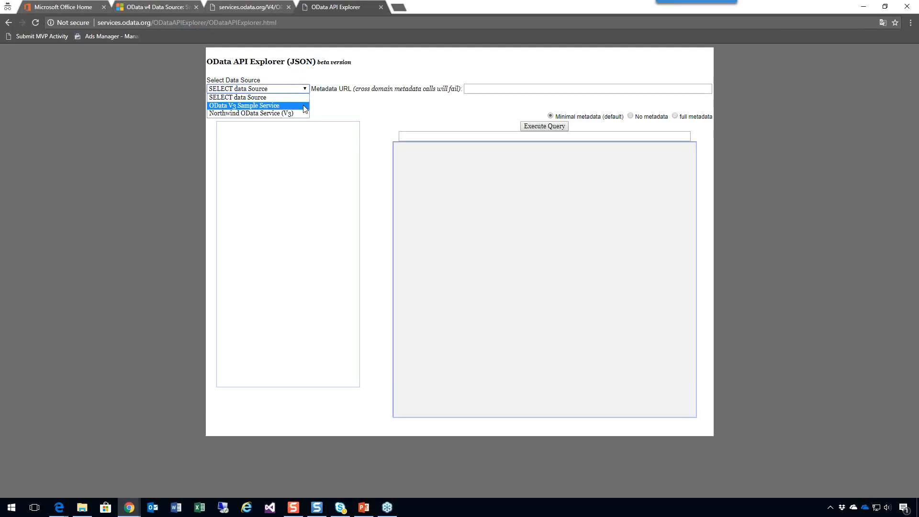
left_click(304, 106)
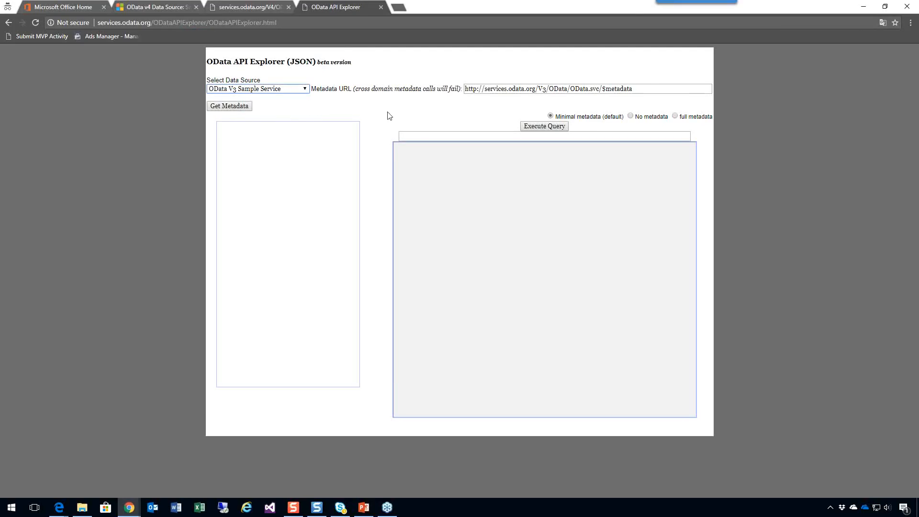
left_click(227, 107)
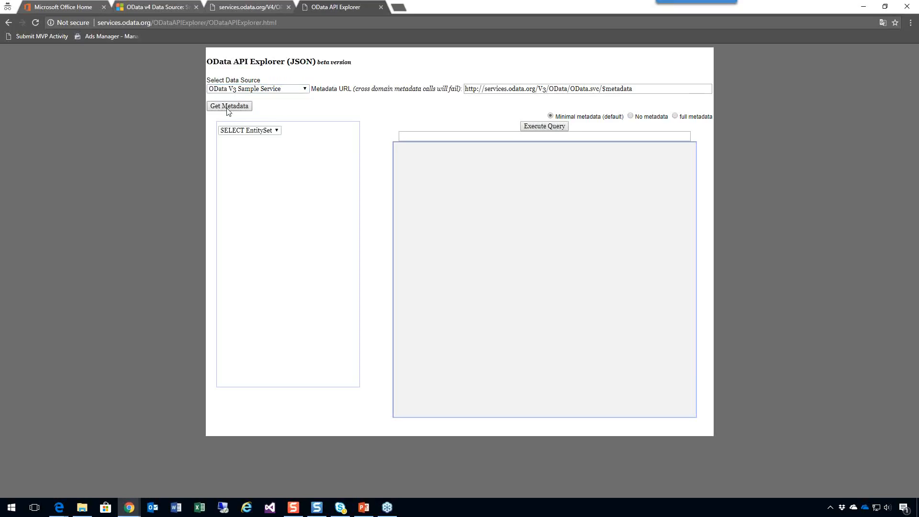
left_click(278, 131)
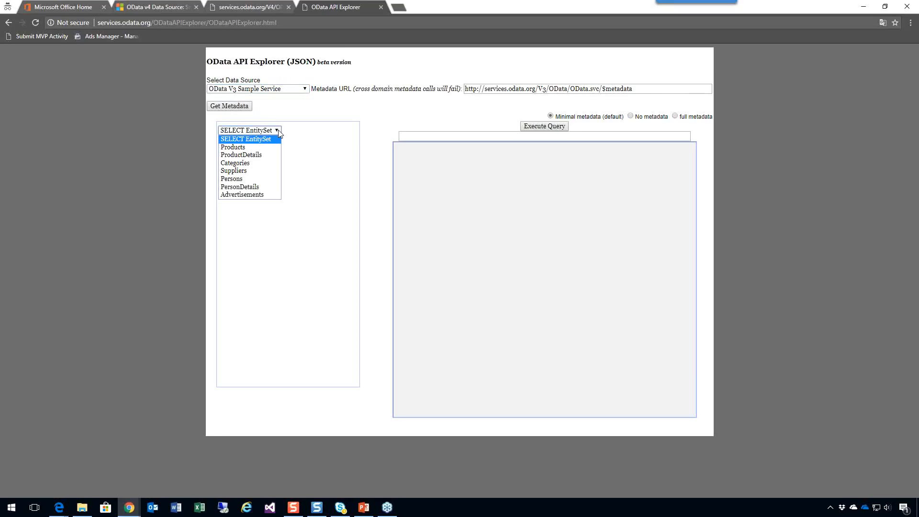
left_click(259, 195)
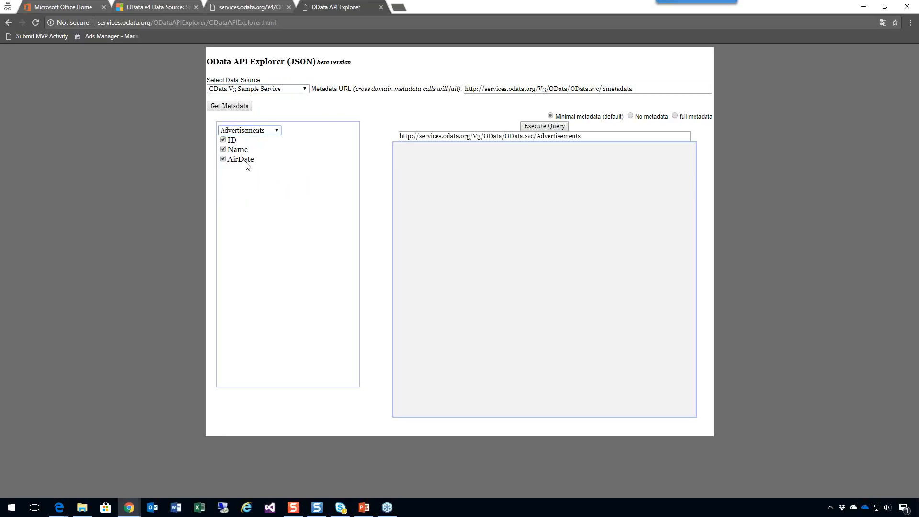
Switch to full metadata, reload the metadata, reselect Advertisements, and execute the query.
left_click(614, 139)
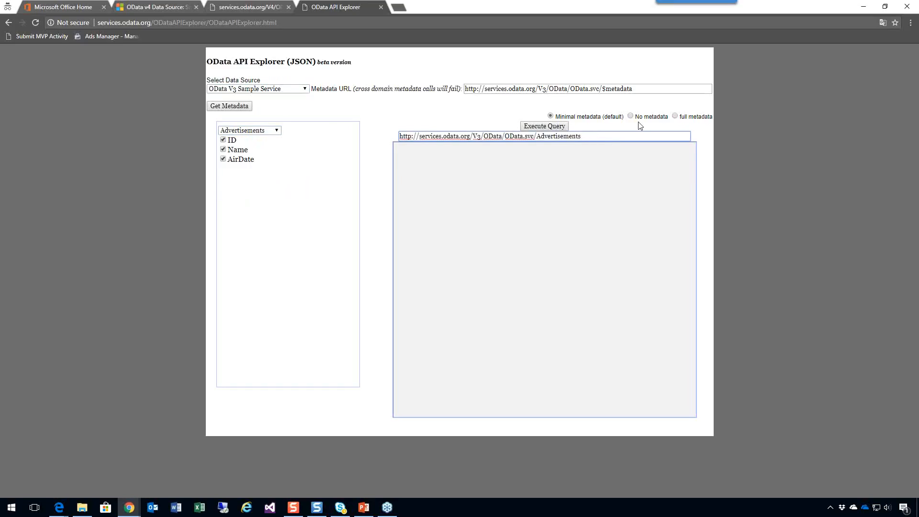
left_click(675, 115)
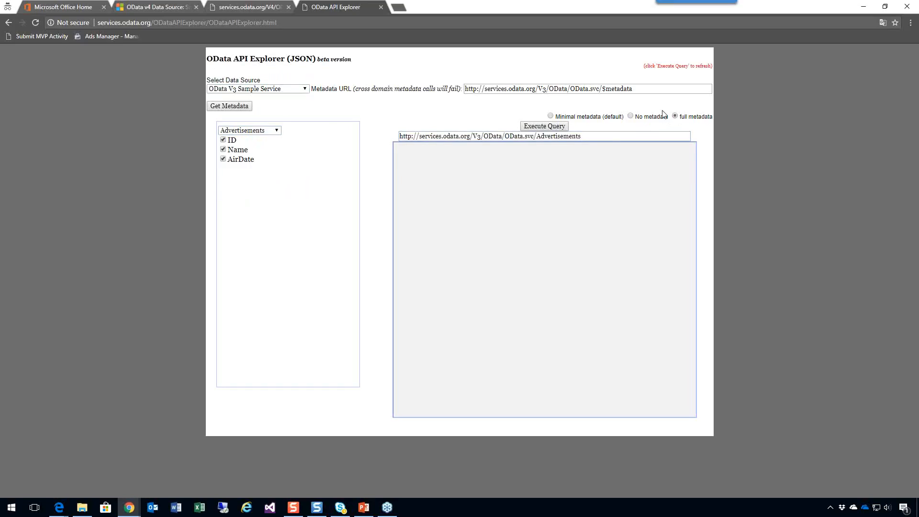
left_click(231, 105)
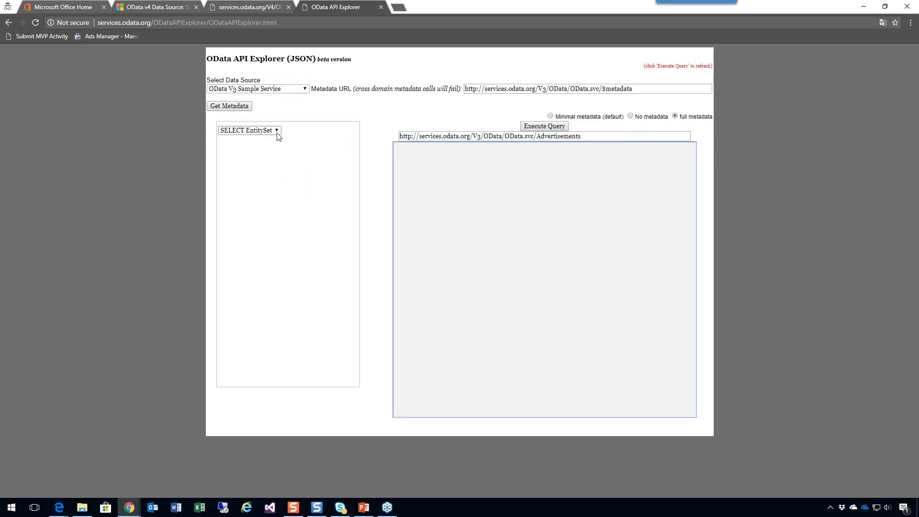
left_click(277, 131)
left_click(247, 193)
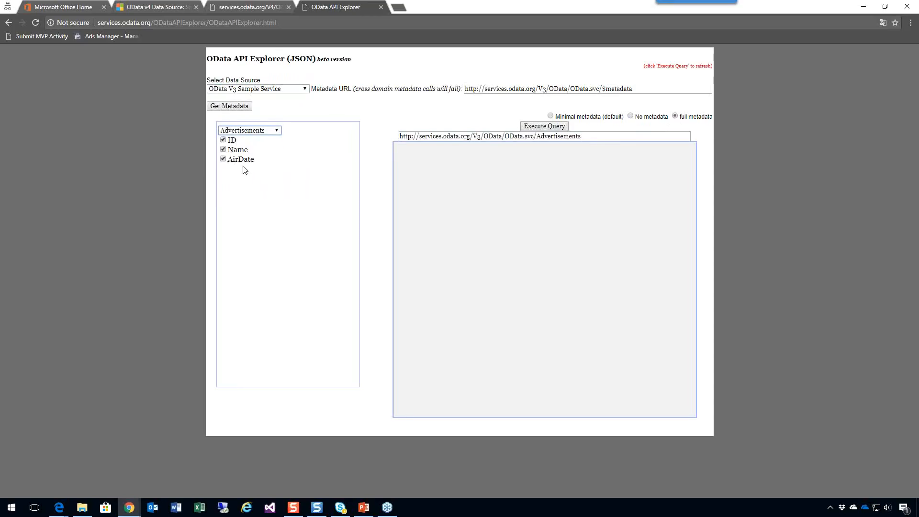
left_click(546, 127)
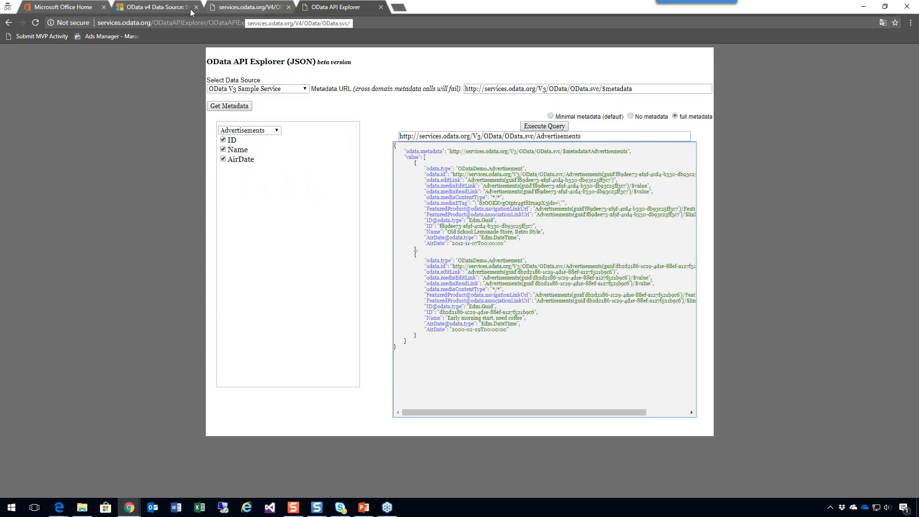
Set the external name of the entity's new_myadvertisementid primary key field to ID, checking it against the API Explorer query result.
mouse_move(129, 507)
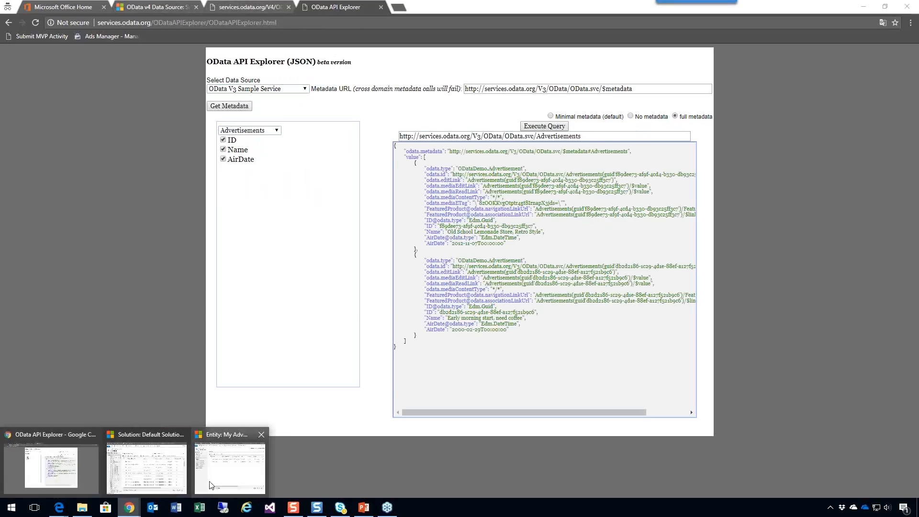
left_click(195, 485)
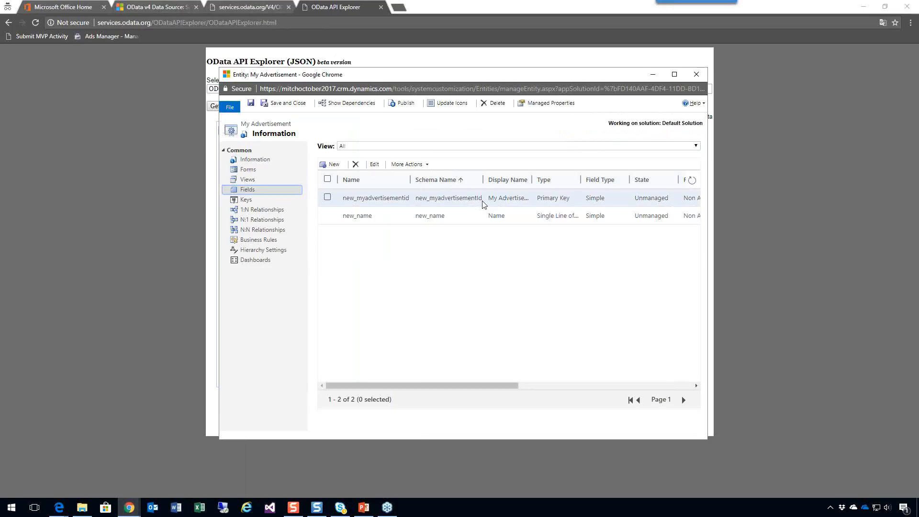
double_click(414, 199)
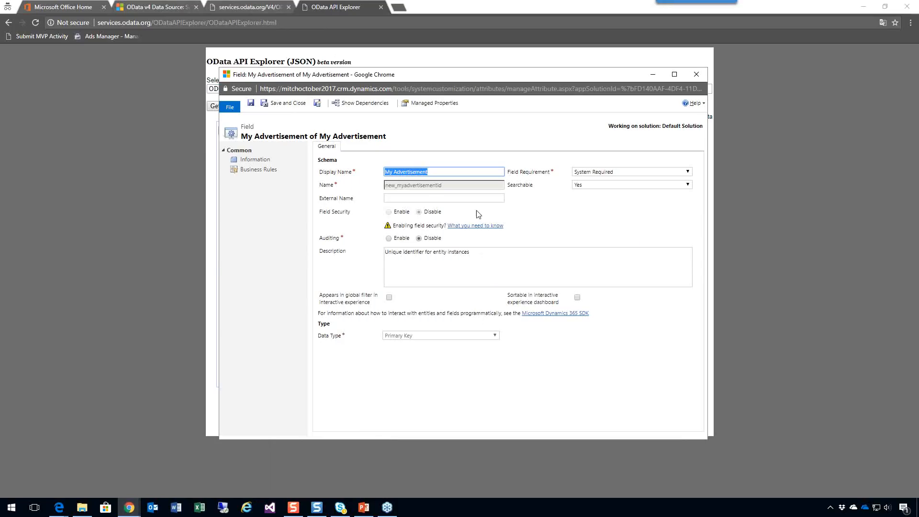
left_click(426, 197)
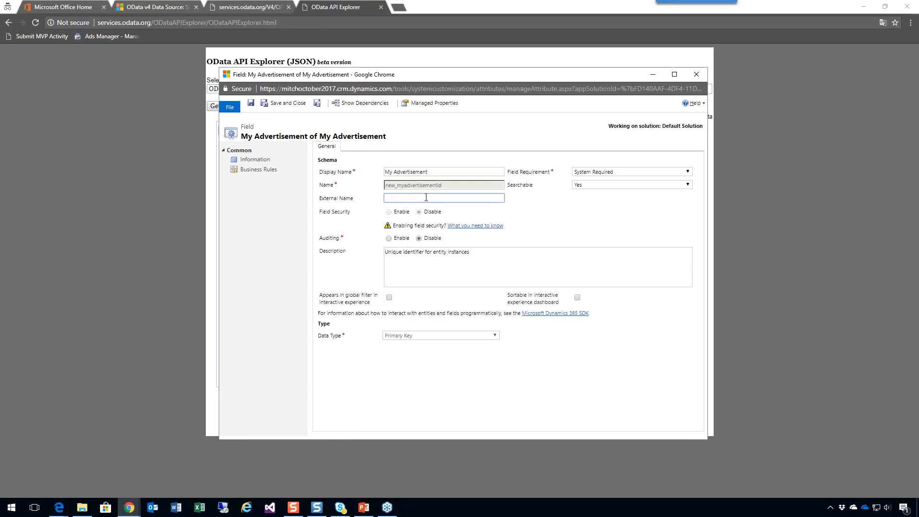
type("ID")
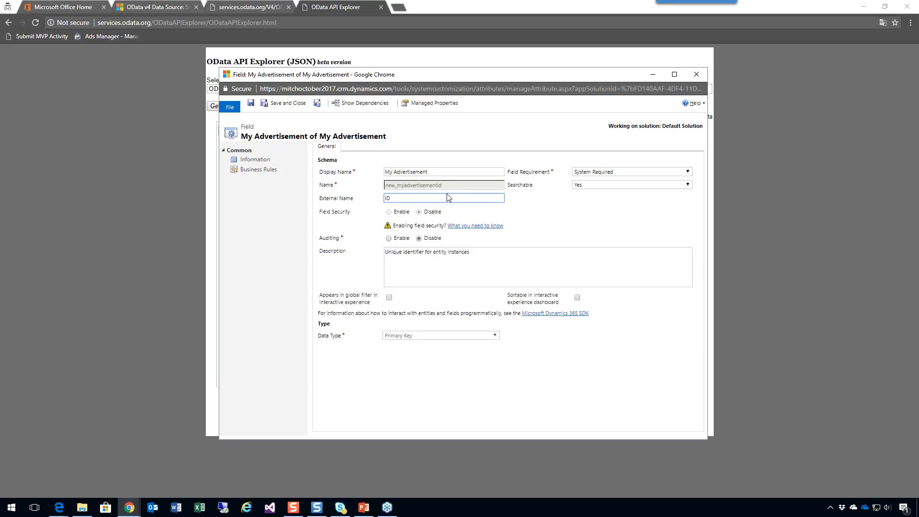
key("alt+Tab")
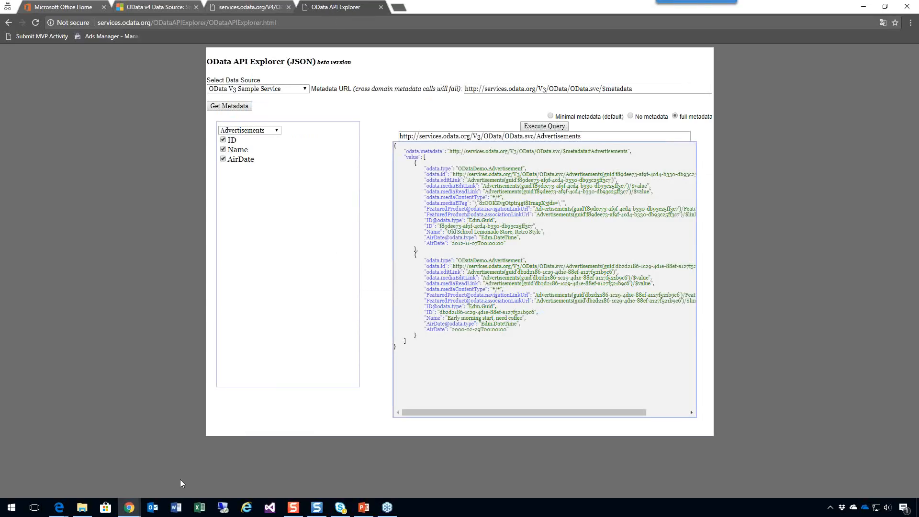
left_click(129, 508)
left_click(282, 475)
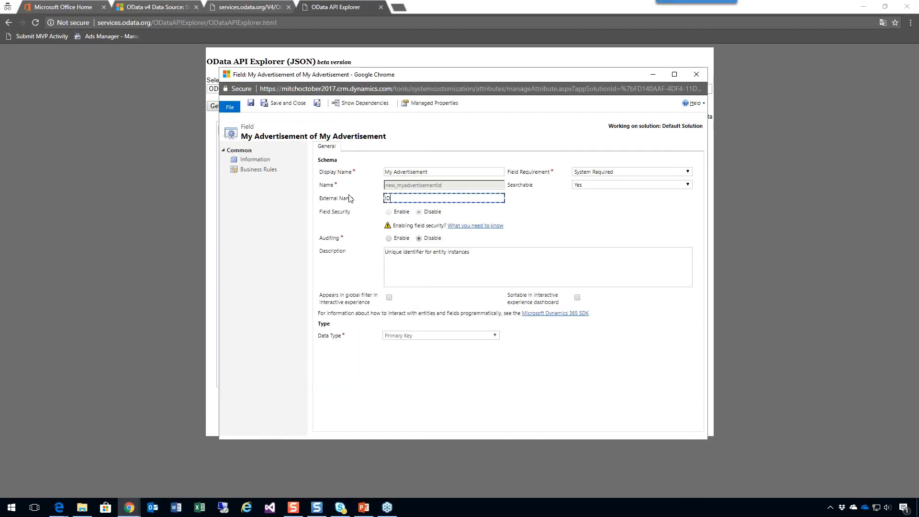
Save and close the primary key field, and return to the My Advertisement entity window.
left_click(293, 105)
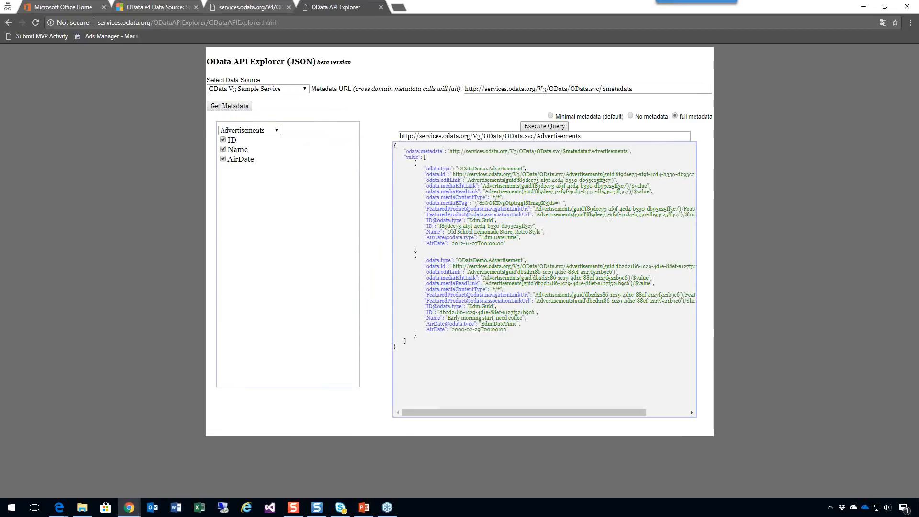
mouse_move(130, 513)
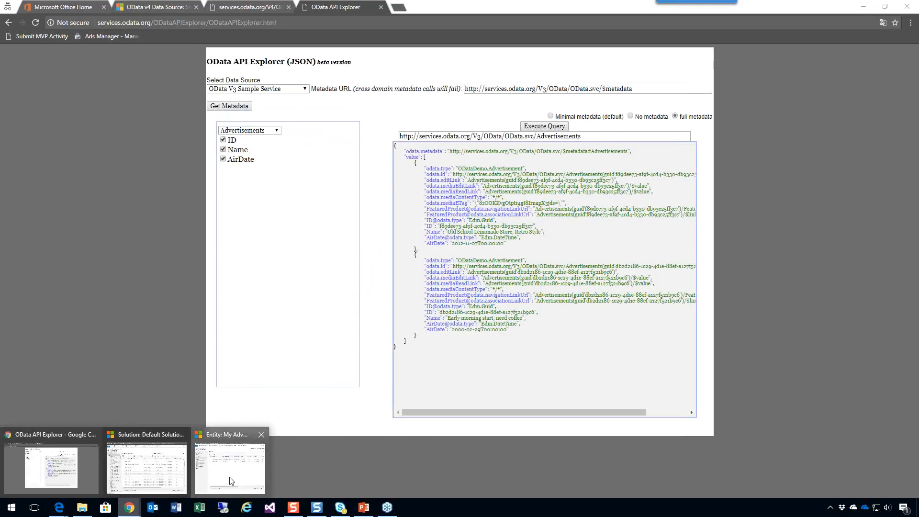
left_click(230, 467)
left_click(393, 220)
double_click(393, 216)
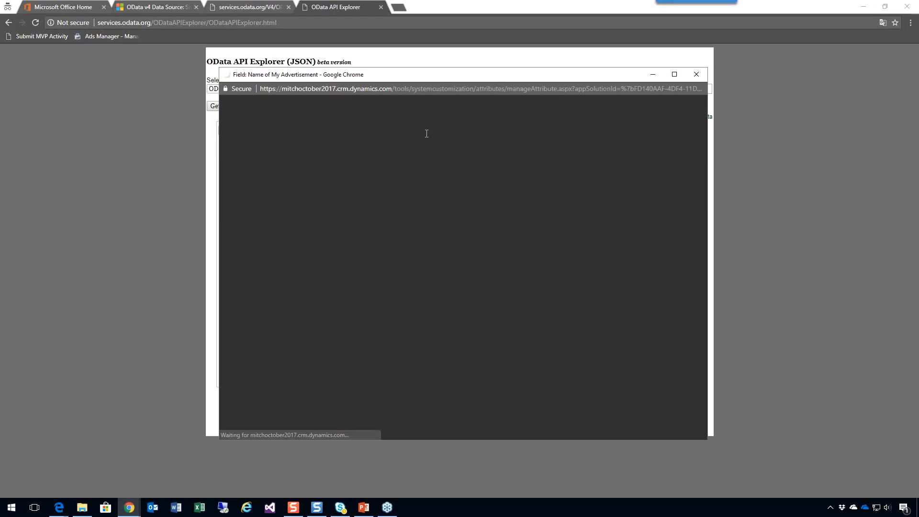
left_click_drag(442, 75, 547, 71)
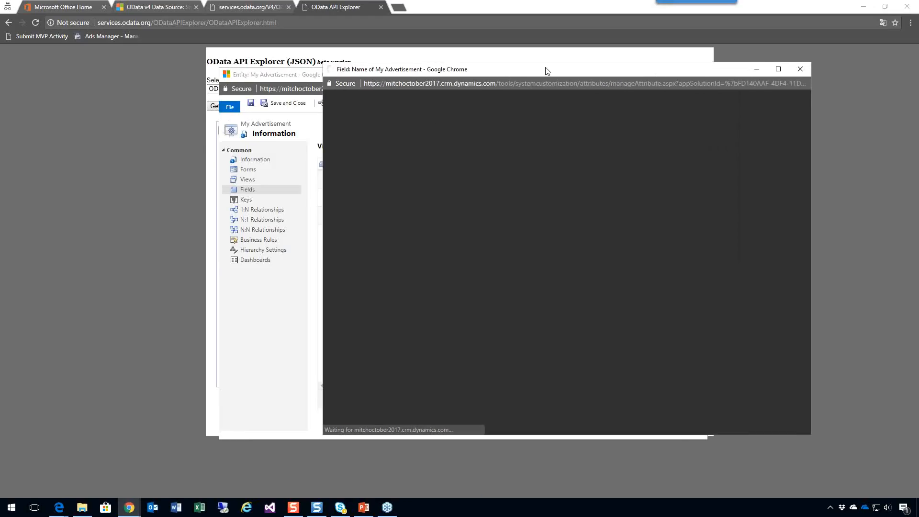
left_click_drag(288, 77, 344, 78)
left_click(802, 184)
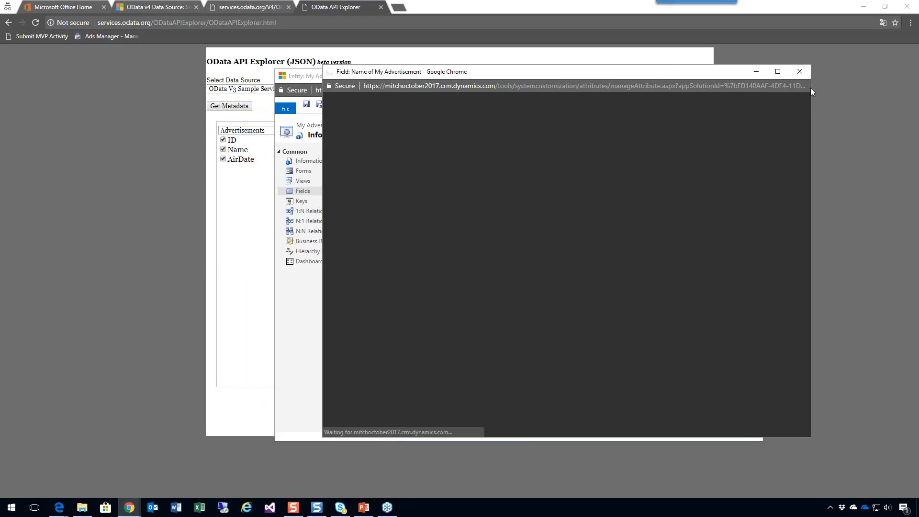
left_click(800, 71)
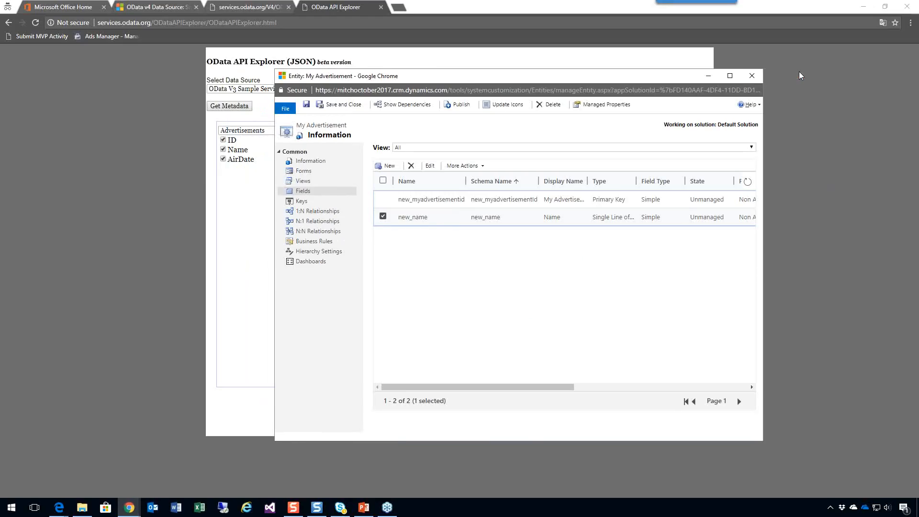
Set the external name of the new_name field to Name, and save and close the field.
double_click(448, 223)
left_click_drag(476, 75, 632, 78)
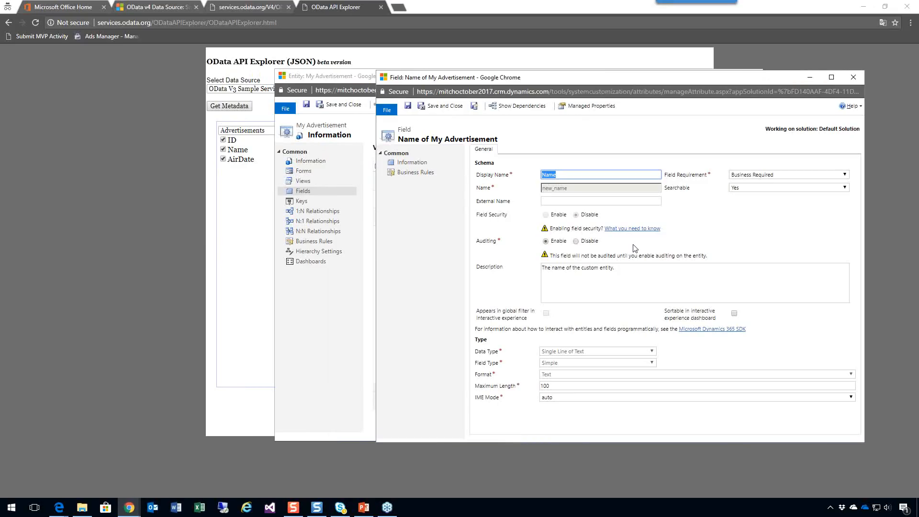
left_click(586, 203)
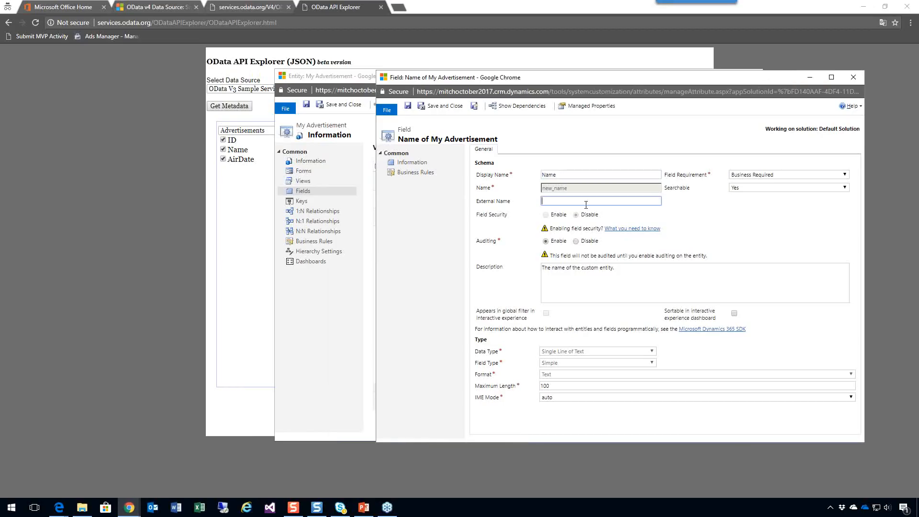
type("Name")
left_click(449, 107)
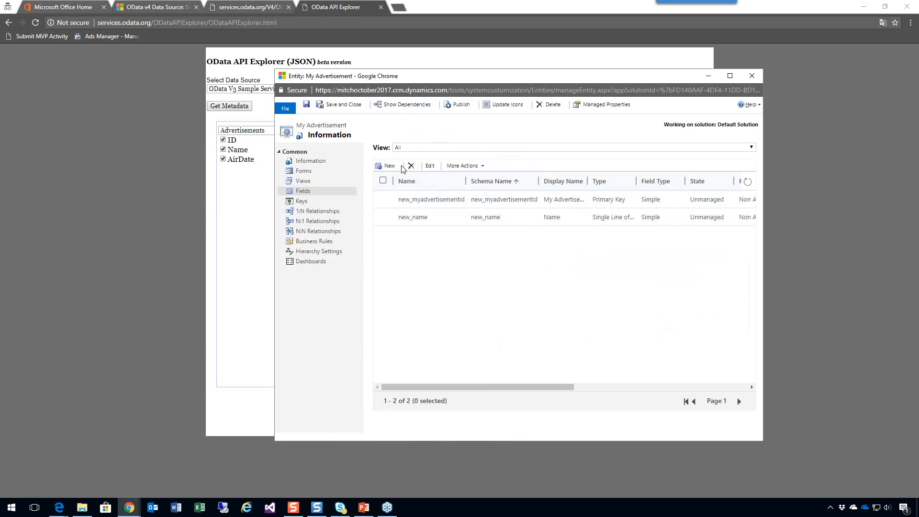
Create an Air Date field with the external name AirDate and the Date and Time data type, and save and close it.
left_click(389, 167)
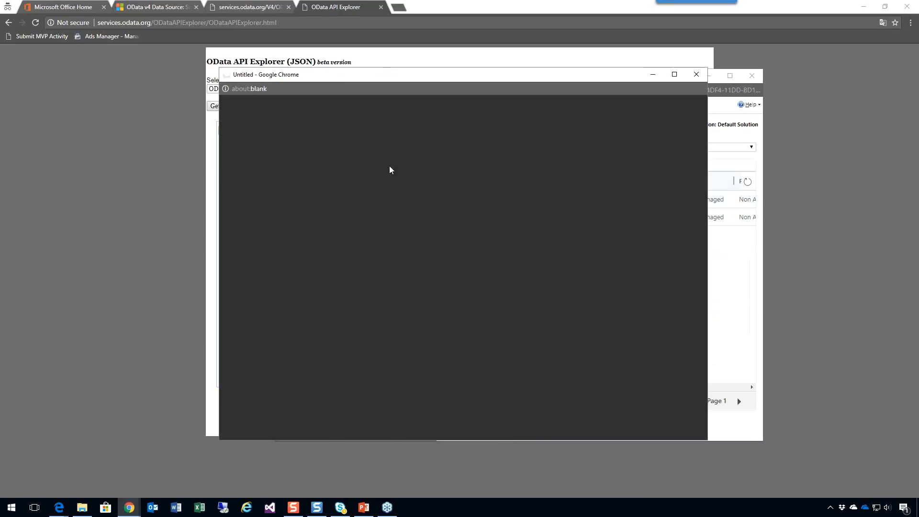
left_click_drag(467, 80, 607, 79)
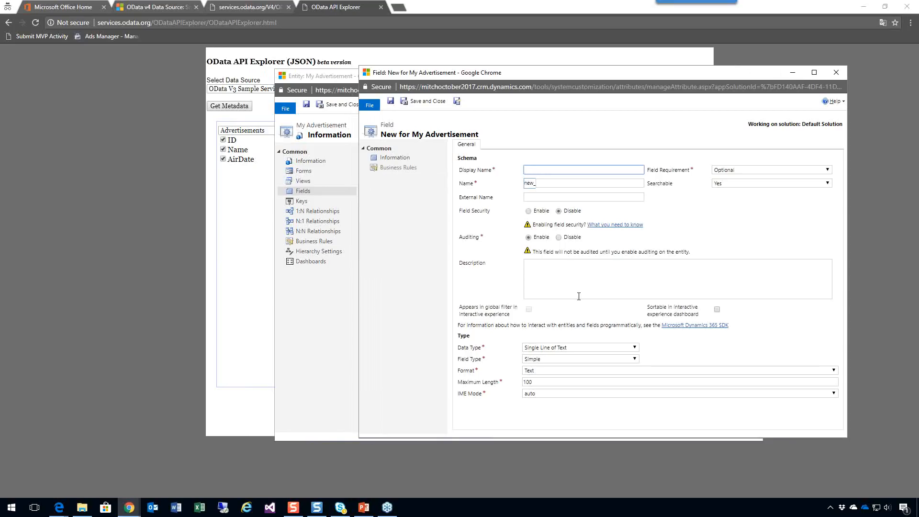
type("Air Date")
key("Tab")
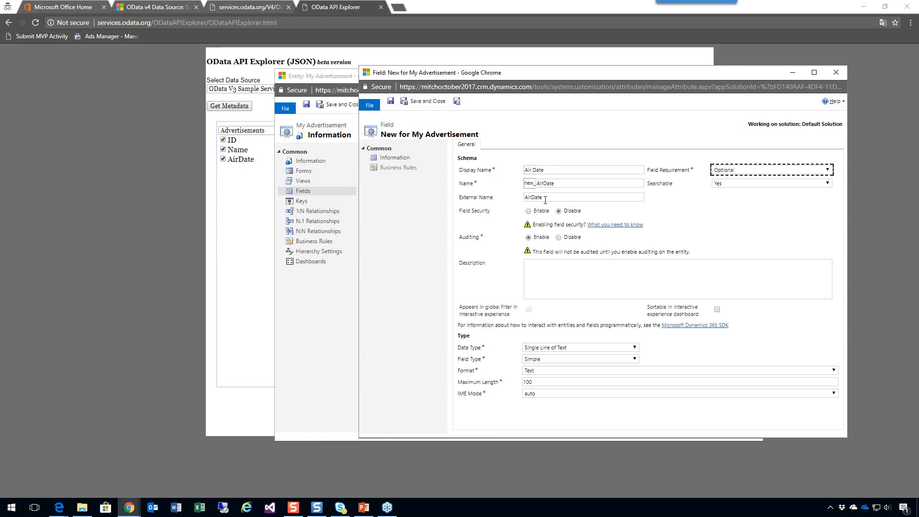
left_click(632, 348)
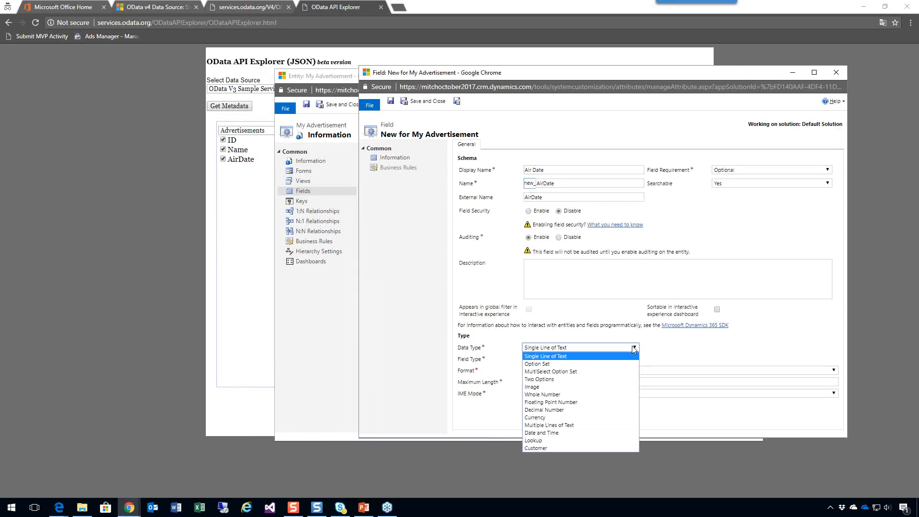
left_click(561, 433)
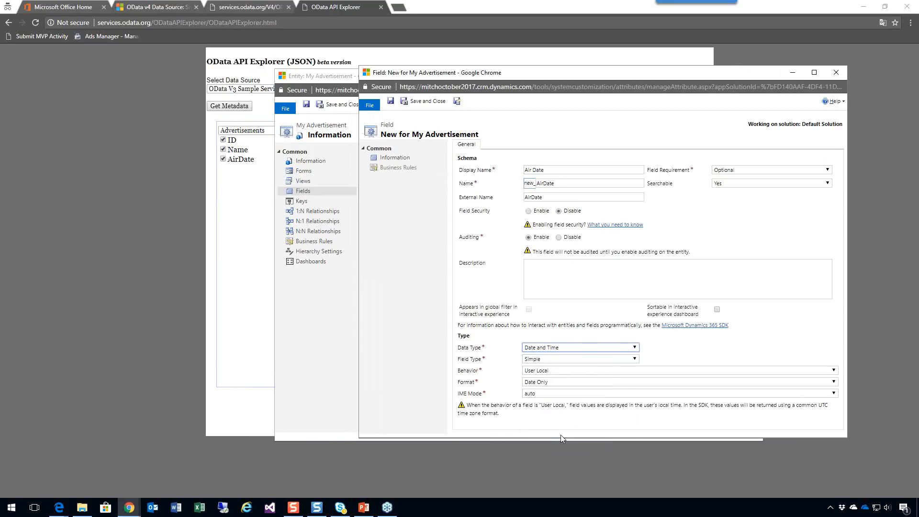
left_click(430, 104)
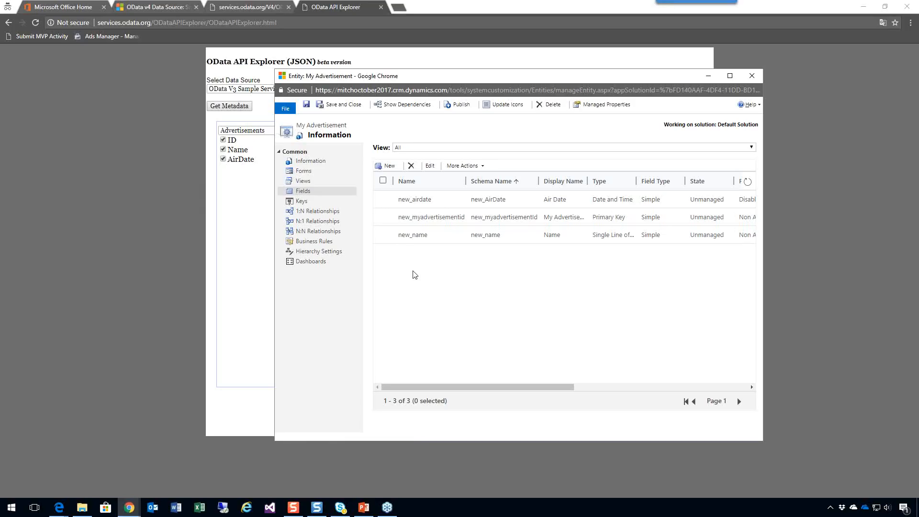
Review the external name of the new_myadvertisementid field against the OData source pages, and close the field unchanged.
double_click(450, 219)
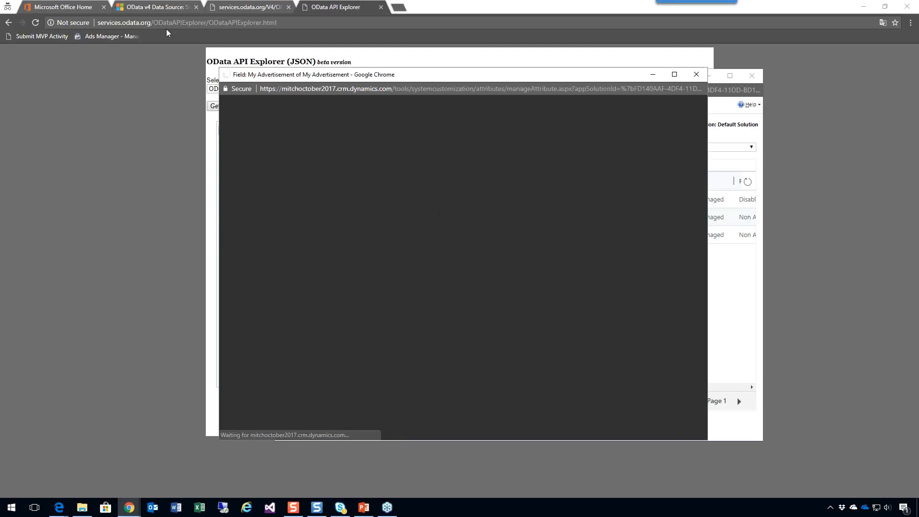
left_click(140, 8)
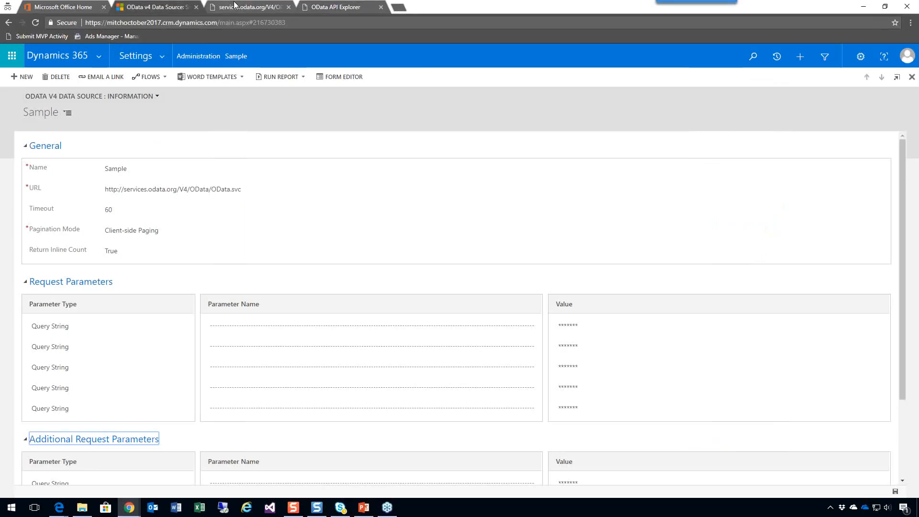
left_click(234, 5)
left_click(312, 7)
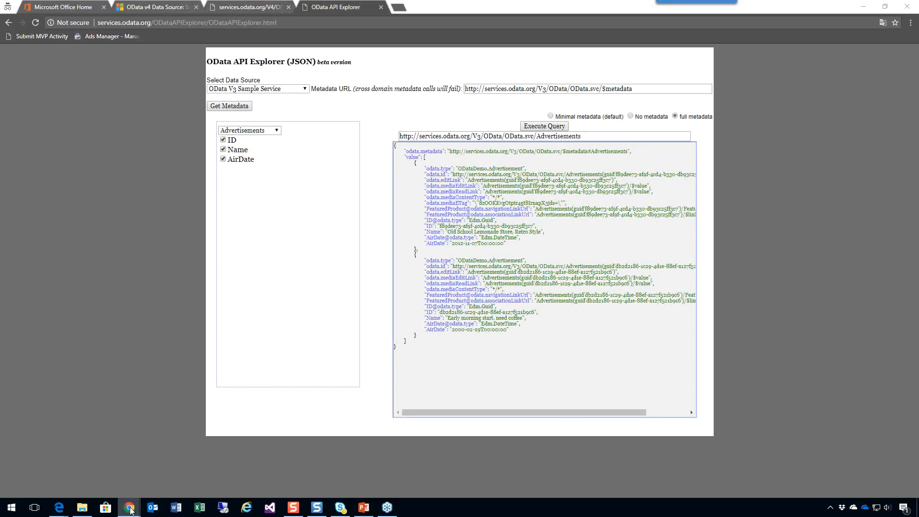
mouse_move(129, 507)
left_click(327, 471)
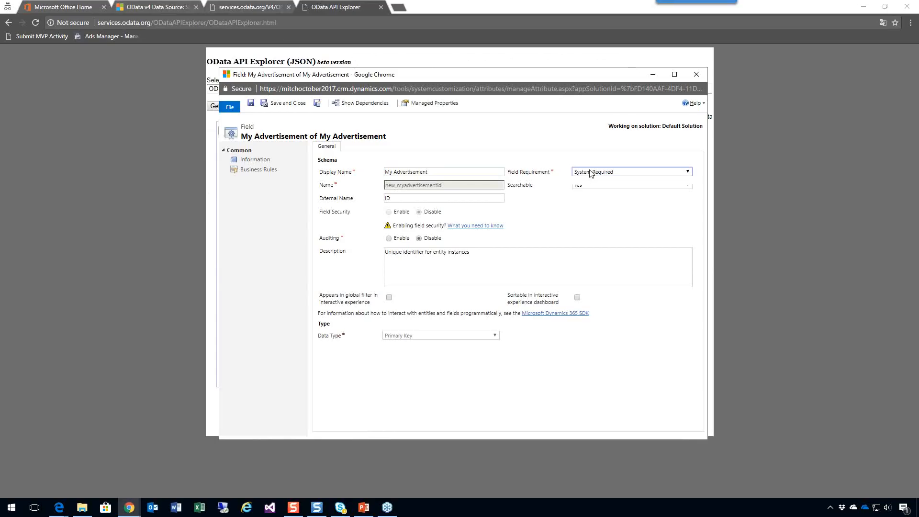
left_click(590, 171)
left_click(568, 146)
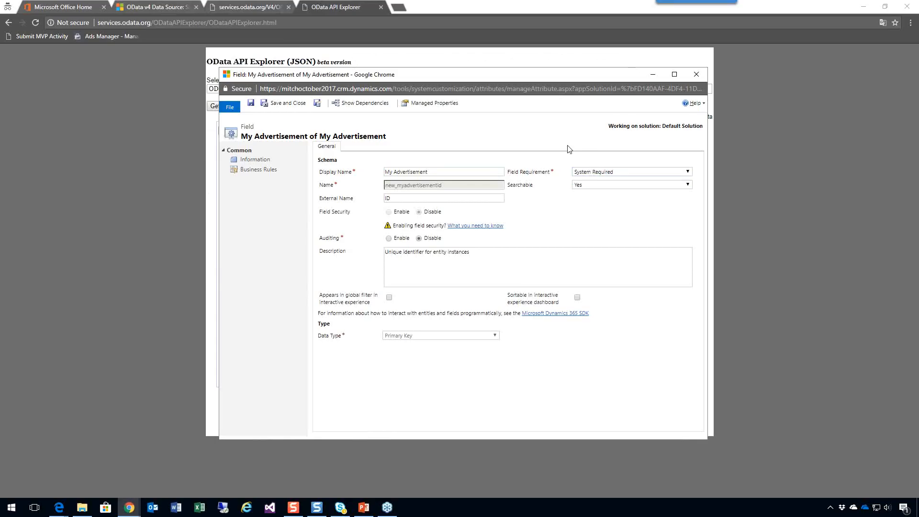
left_click(697, 75)
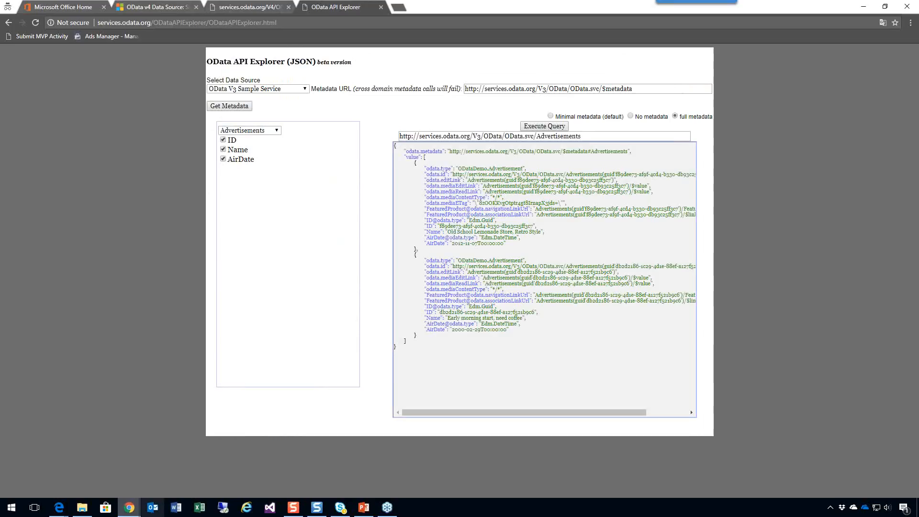
Add the Air Date field below Name on the entity's main Information form, and save and close the form.
mouse_move(129, 508)
left_click(231, 469)
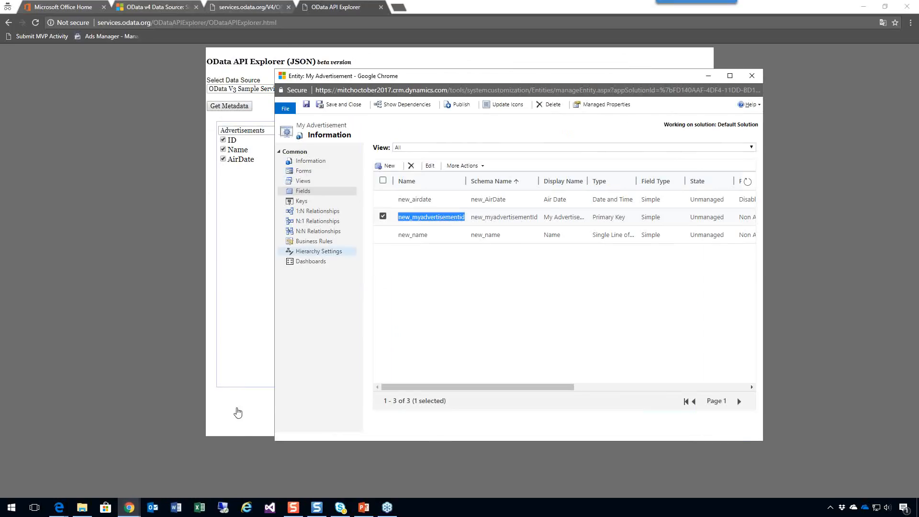
left_click(312, 171)
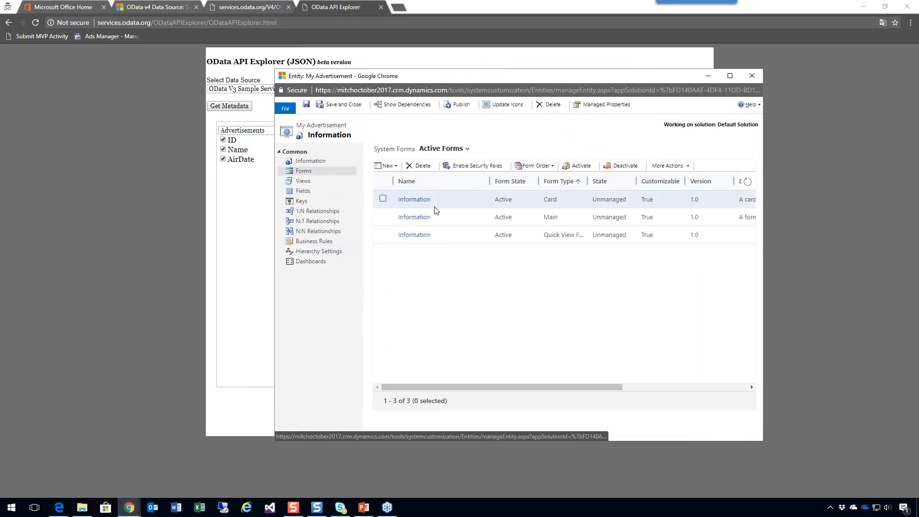
double_click(435, 216)
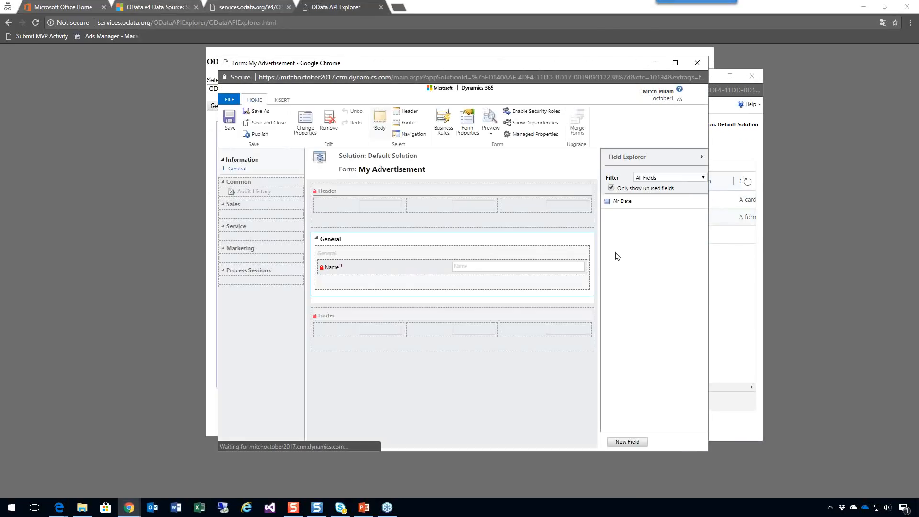
left_click_drag(630, 214, 417, 283)
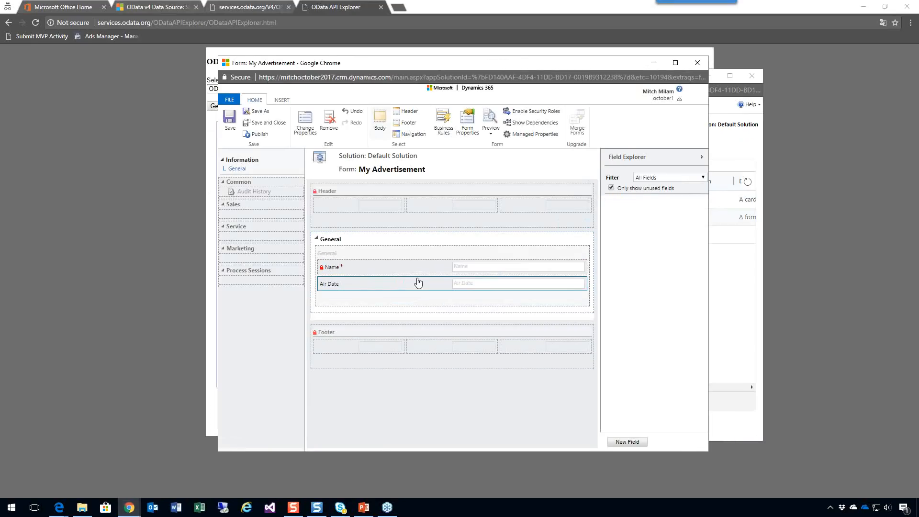
left_click(260, 124)
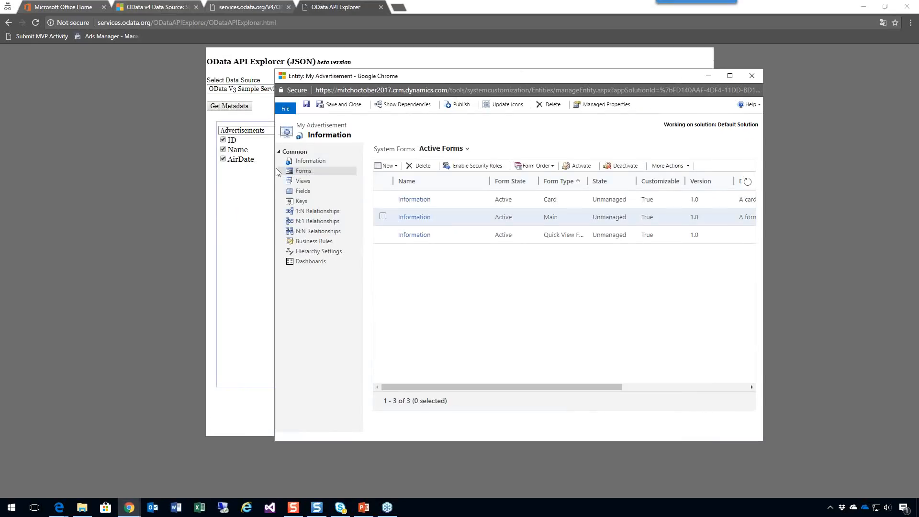
Add the Air Date column to the default public view All My Advertisementw, and save and close the view.
left_click(307, 182)
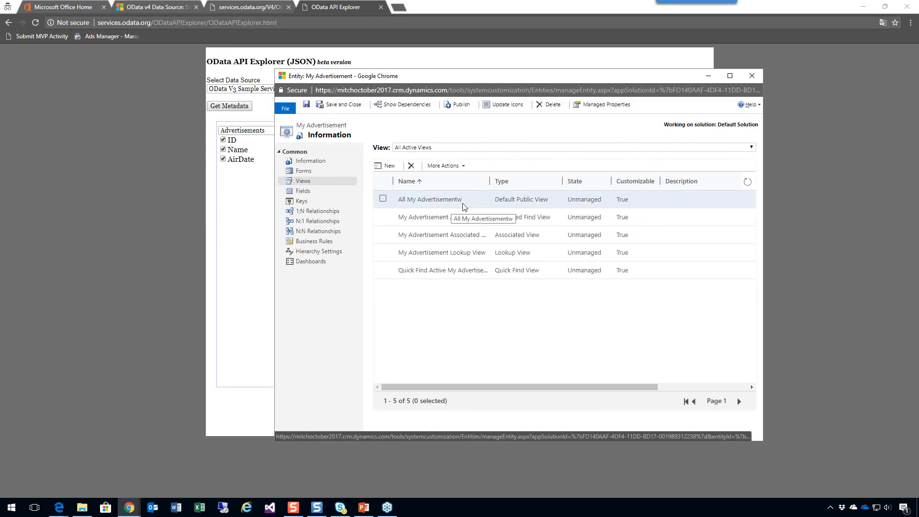
double_click(473, 202)
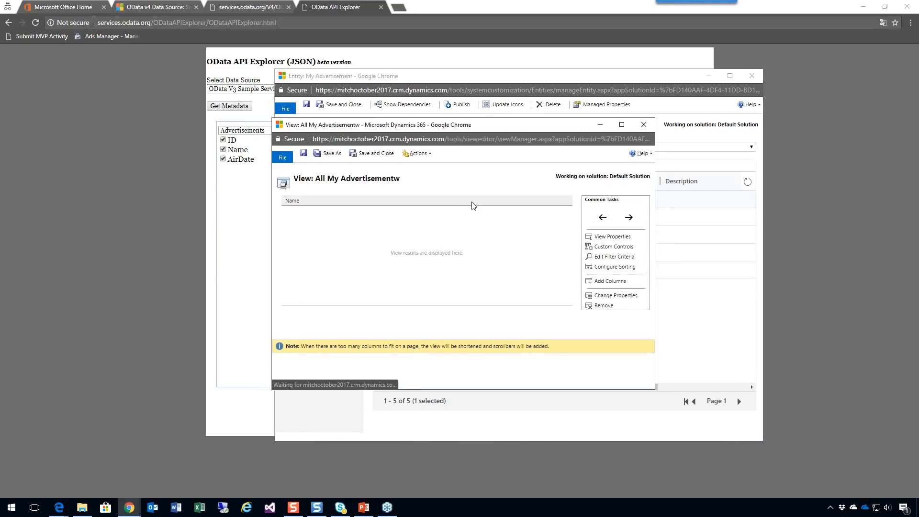
left_click(608, 281)
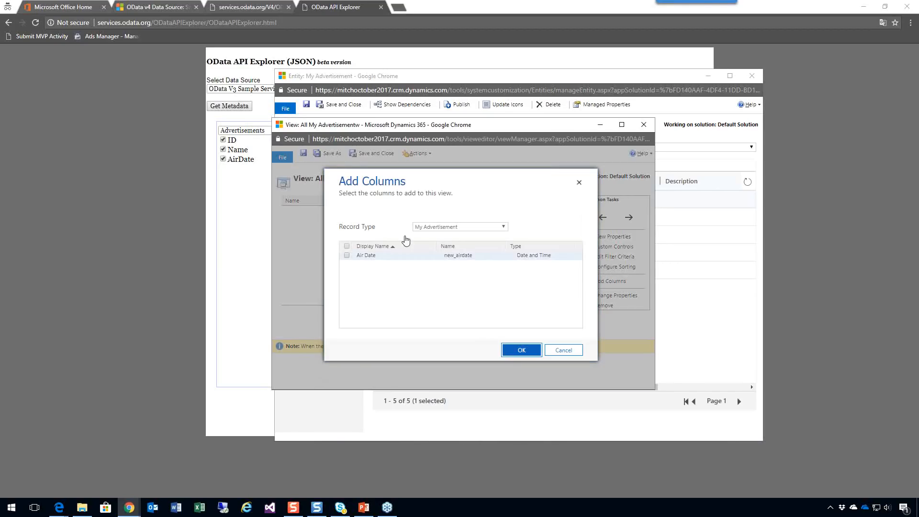
left_click(364, 256)
left_click(521, 350)
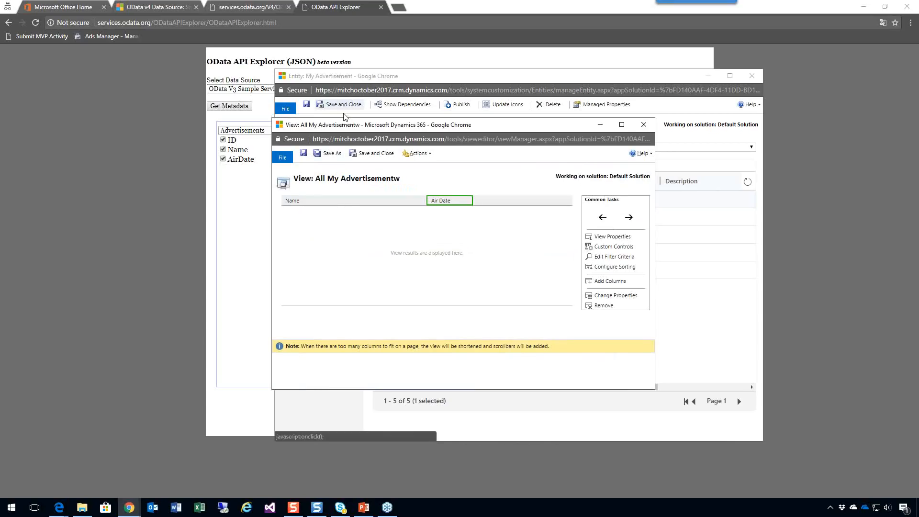
left_click(376, 153)
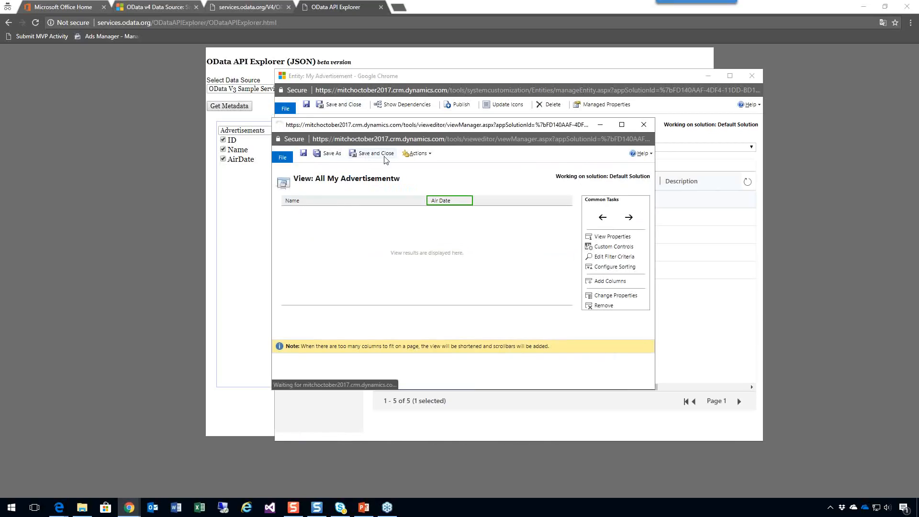
Save the My Advertisement entity and publish its customizations.
left_click(466, 109)
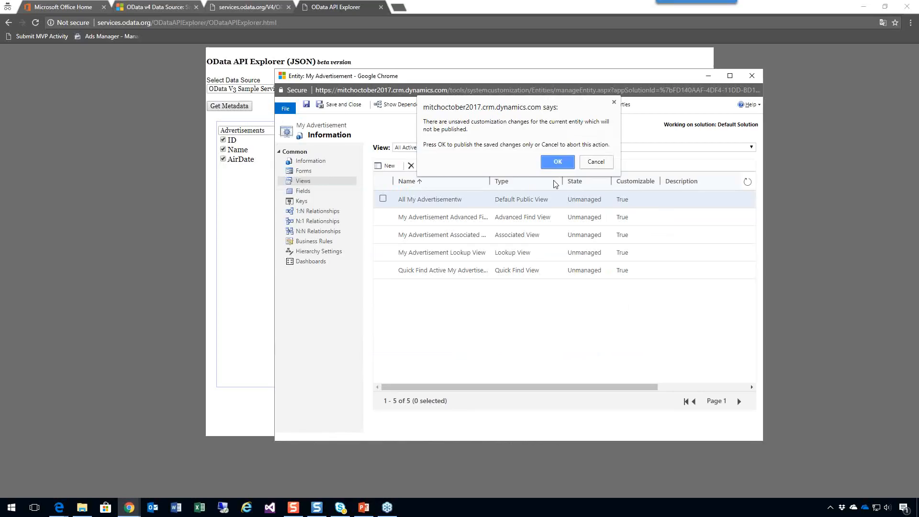
left_click(595, 163)
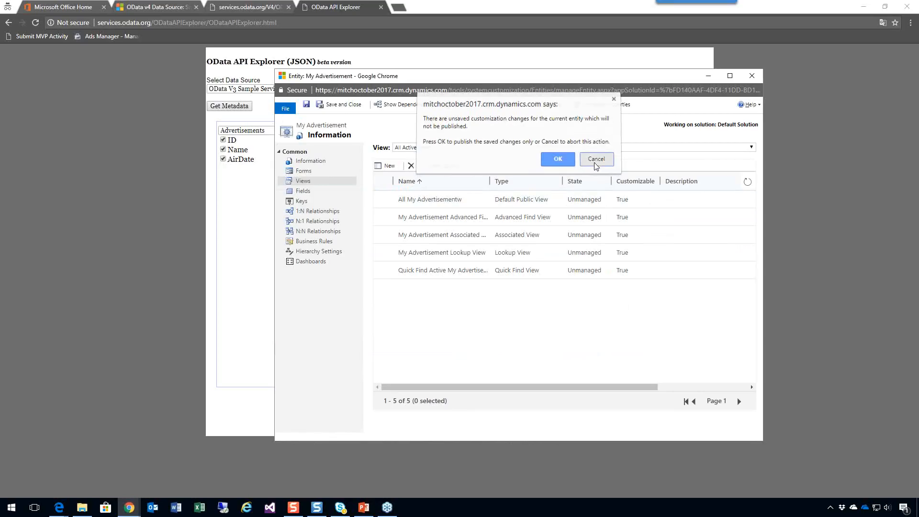
left_click(307, 104)
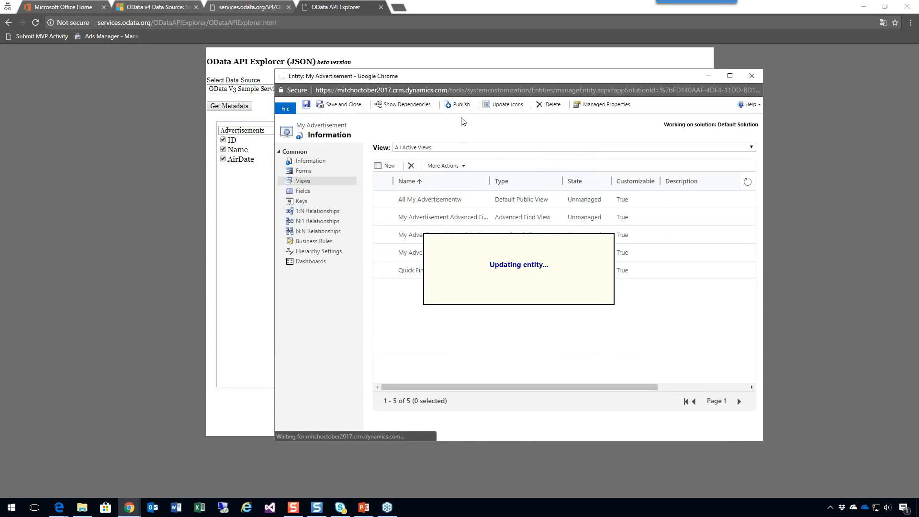
left_click(461, 105)
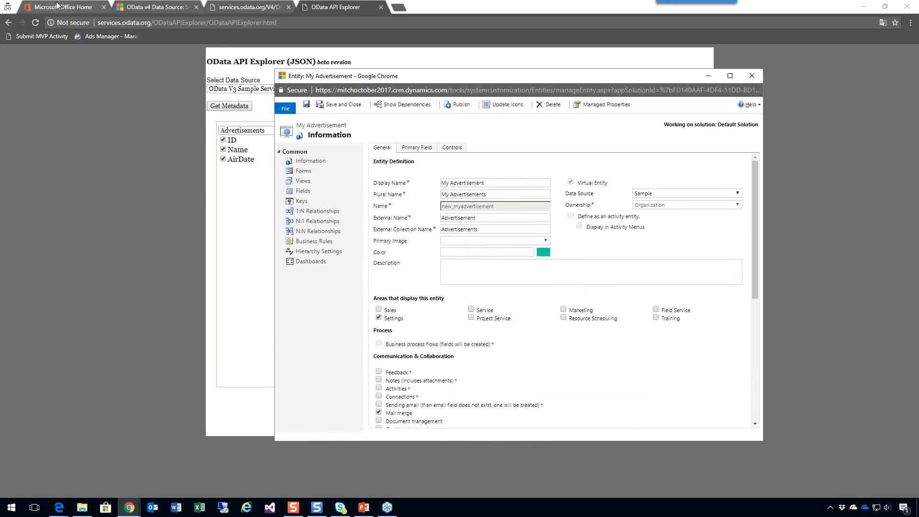
Reload Dynamics 365 and open the My Advertisements list from the Settings area of the Dynamics 365 — custom app.
left_click(141, 8)
key("F5")
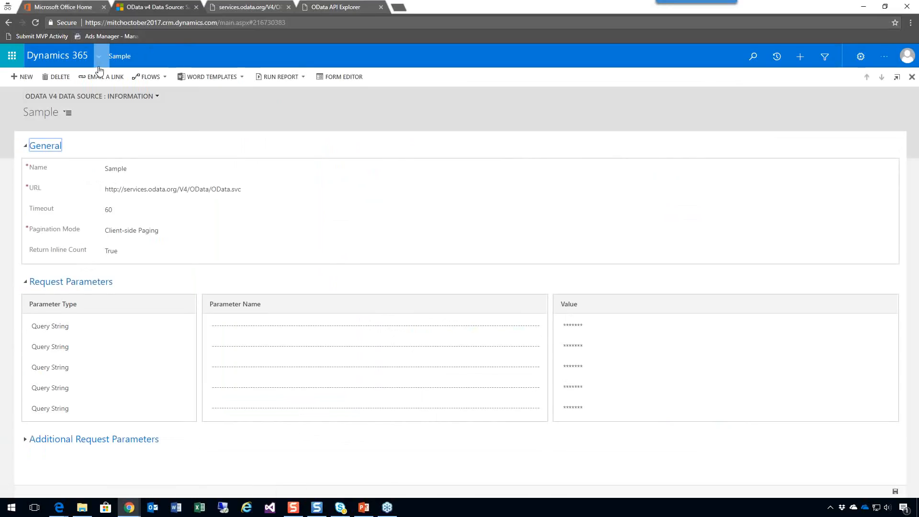
left_click(11, 56)
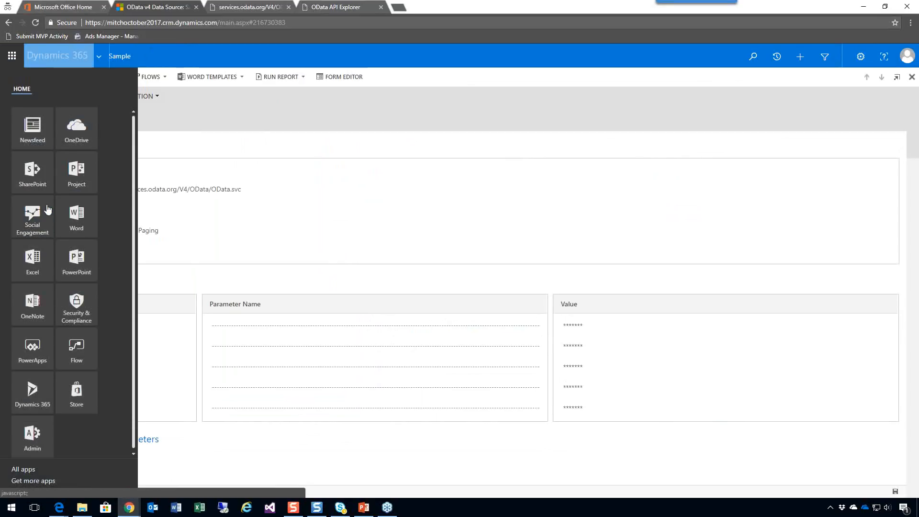
left_click(88, 54)
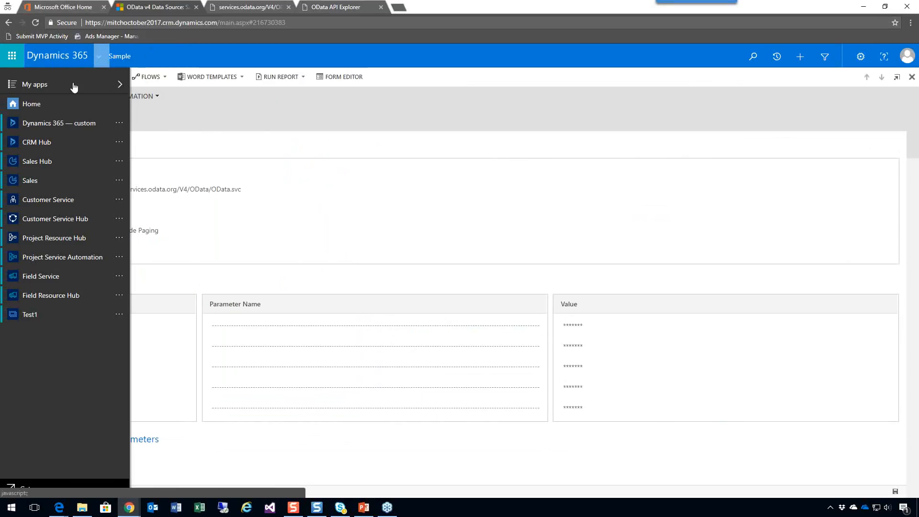
left_click(59, 124)
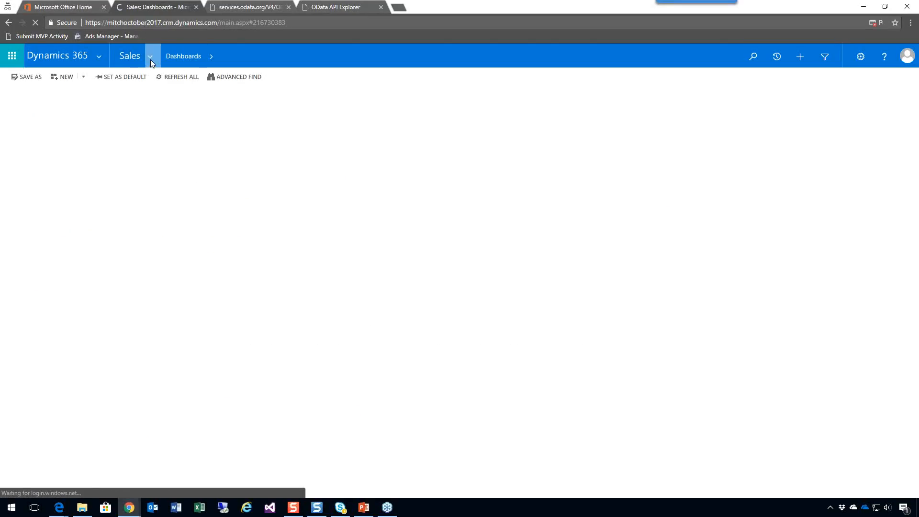
left_click(153, 57)
left_click(436, 90)
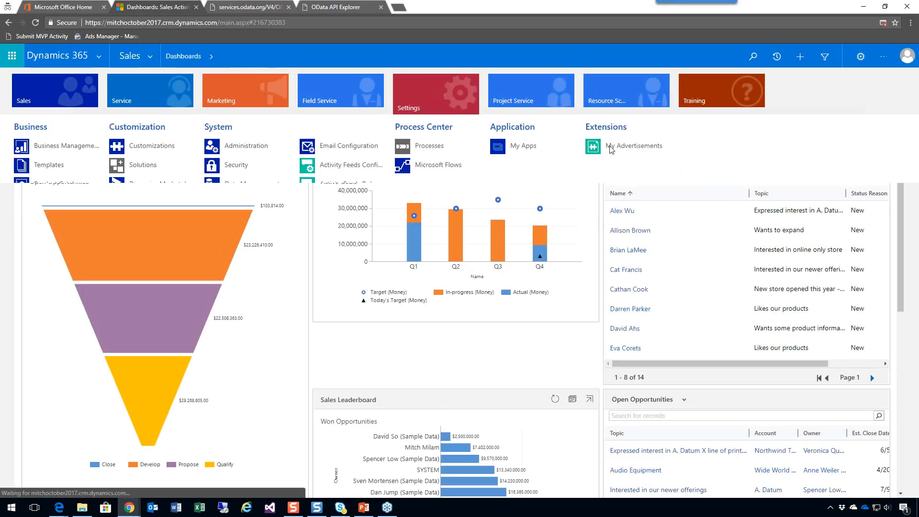
left_click(611, 149)
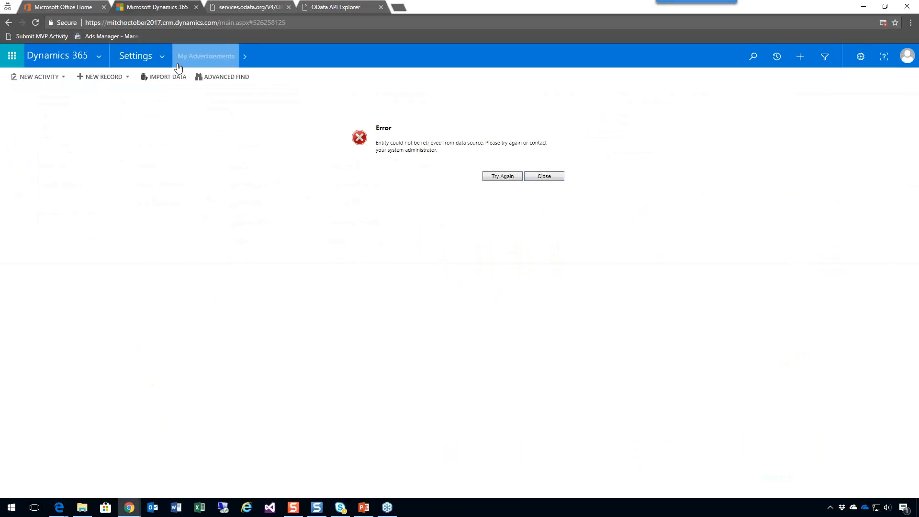
Check the Advertisements source data in the OData API Explorer, and reload the My Advertisements page in Dynamics 365.
left_click(333, 7)
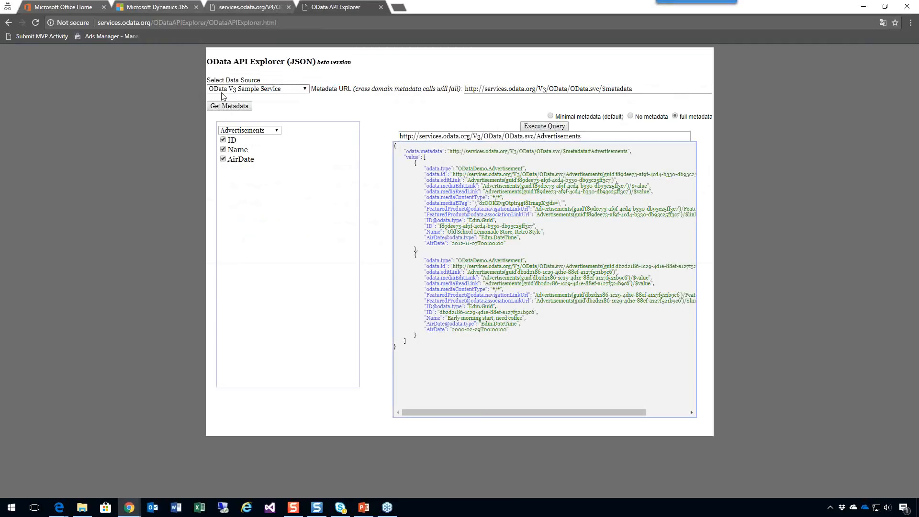
left_click(150, 8)
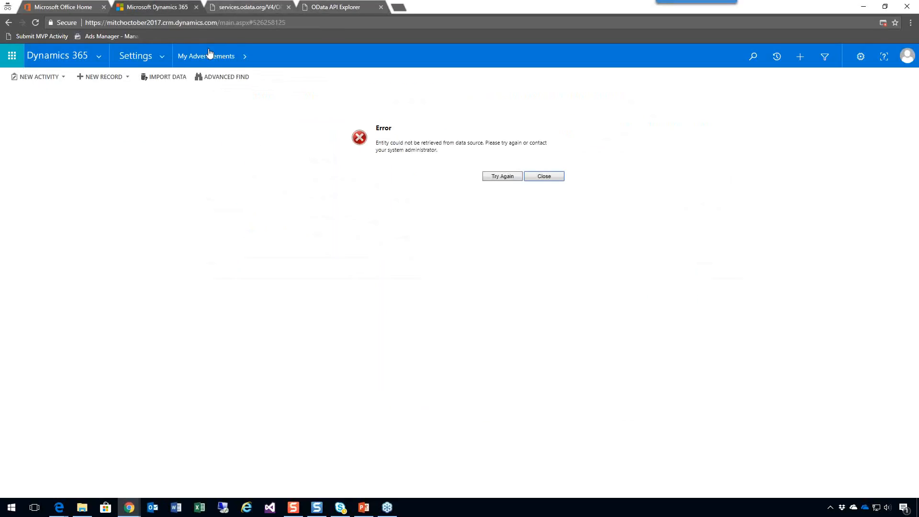
key("F5")
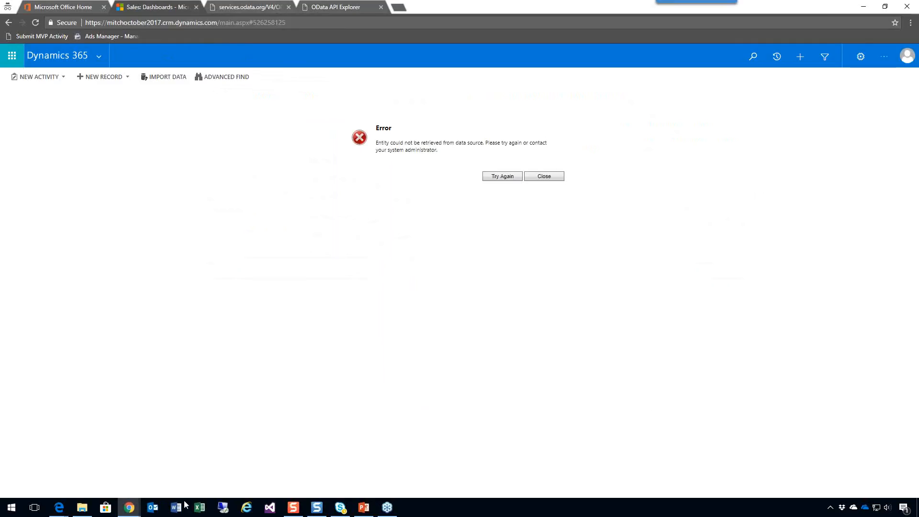
Review the general definition and primary field settings of the My Advertisement entity.
mouse_move(132, 512)
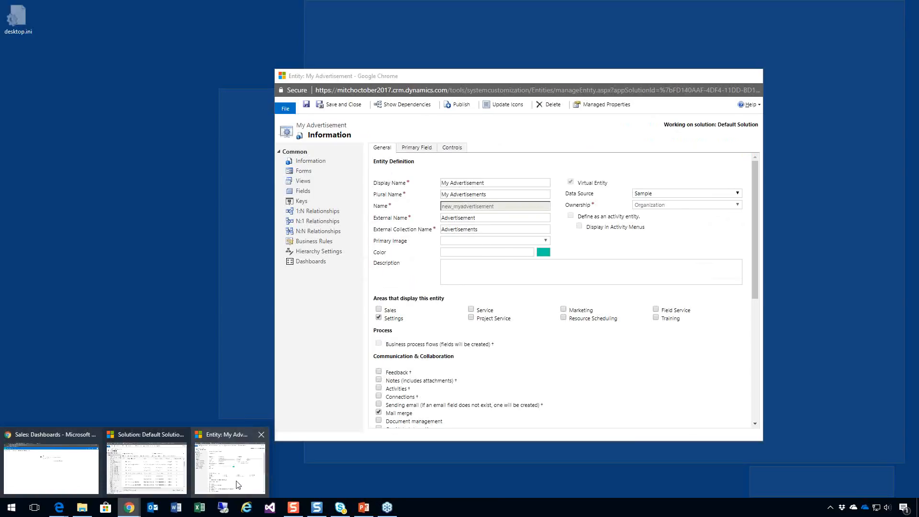
left_click(230, 460)
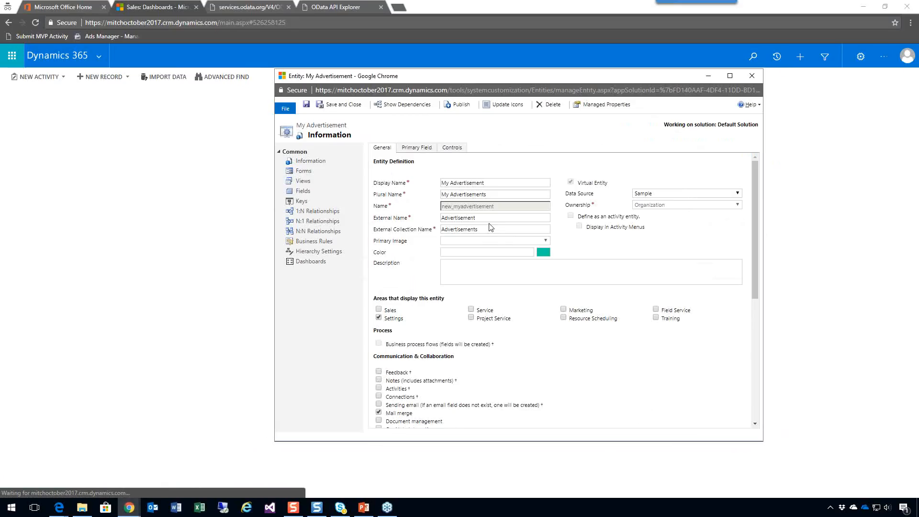
left_click(425, 149)
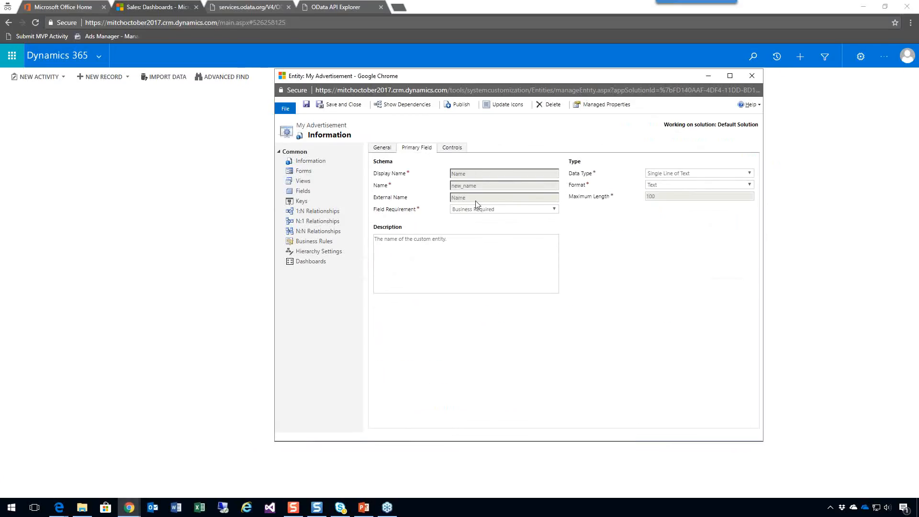
left_click(387, 151)
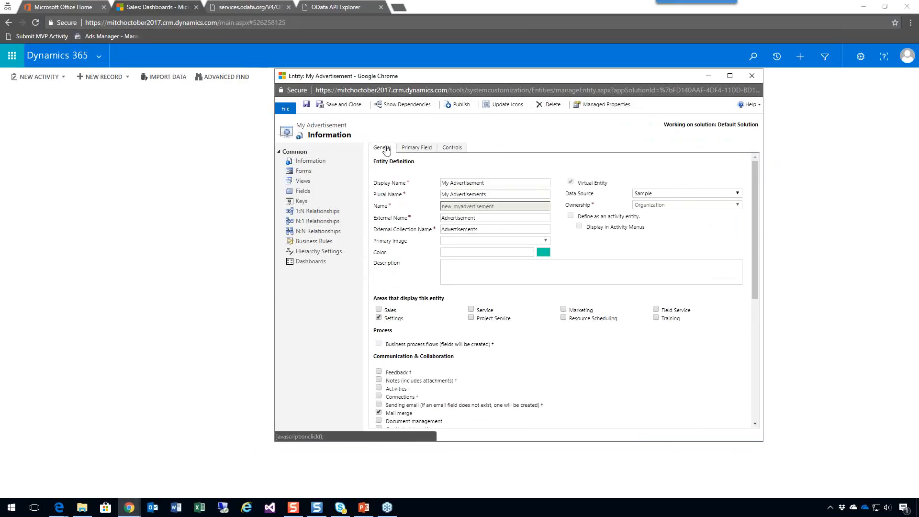
left_click(415, 151)
Compare the new_airdate field's external name and date format with the AirDate data in the OData API Explorer, and save and close the field.
left_click(306, 191)
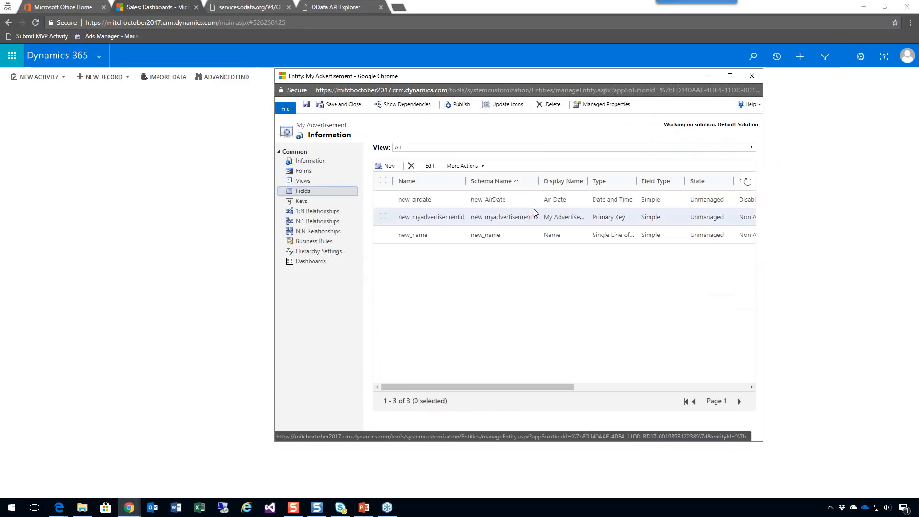
double_click(444, 200)
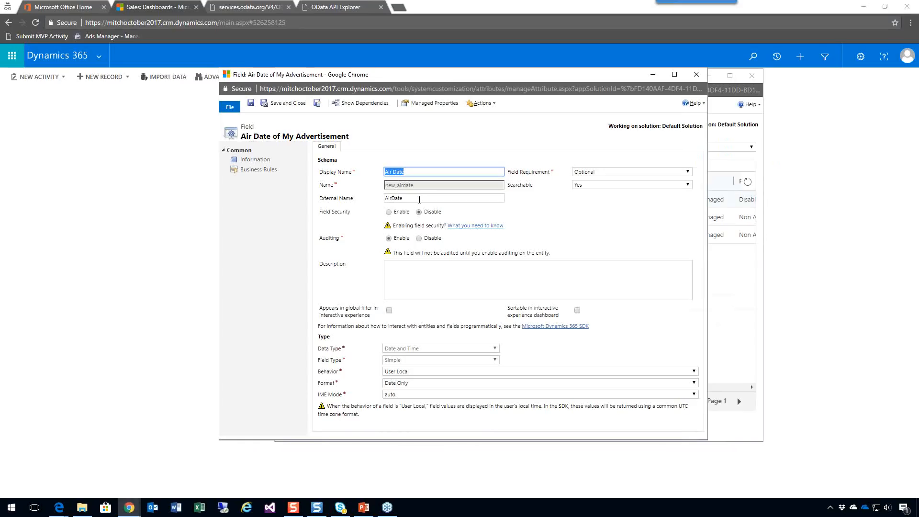
left_click(331, 7)
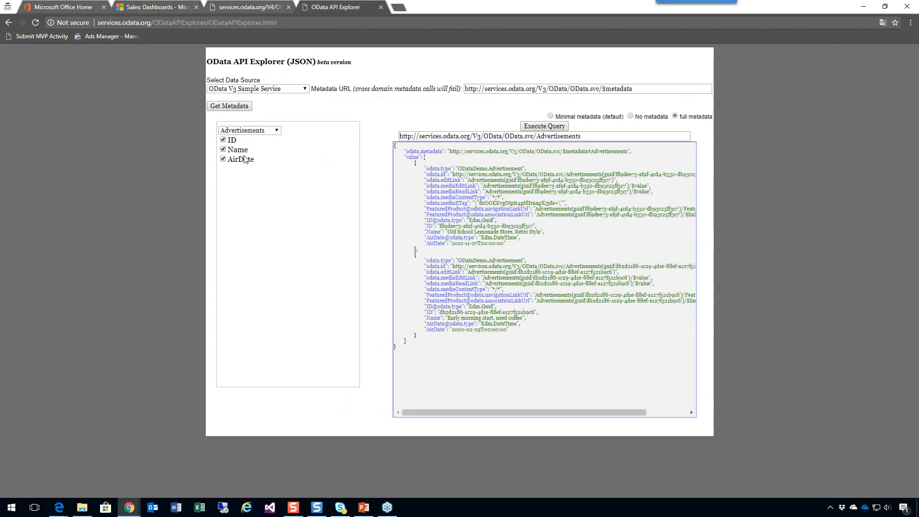
key("alt+Tab")
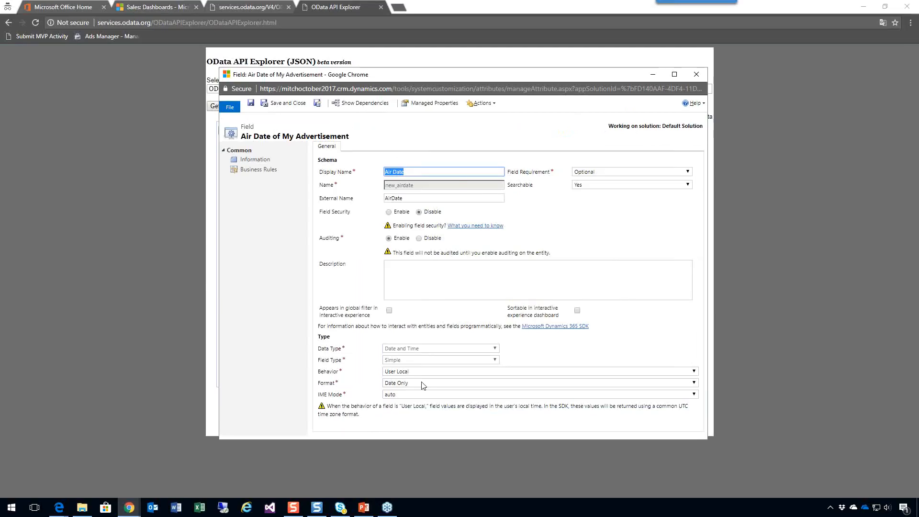
key("alt+Tab")
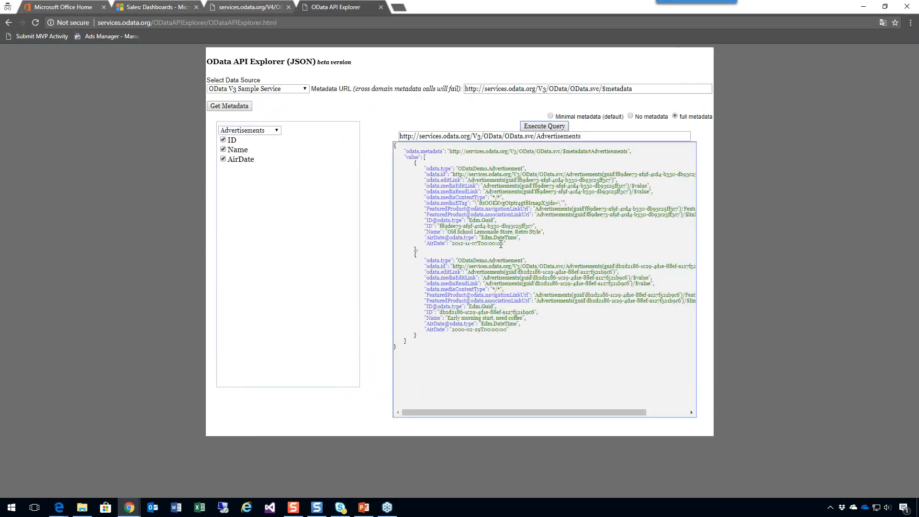
key("alt+Tab")
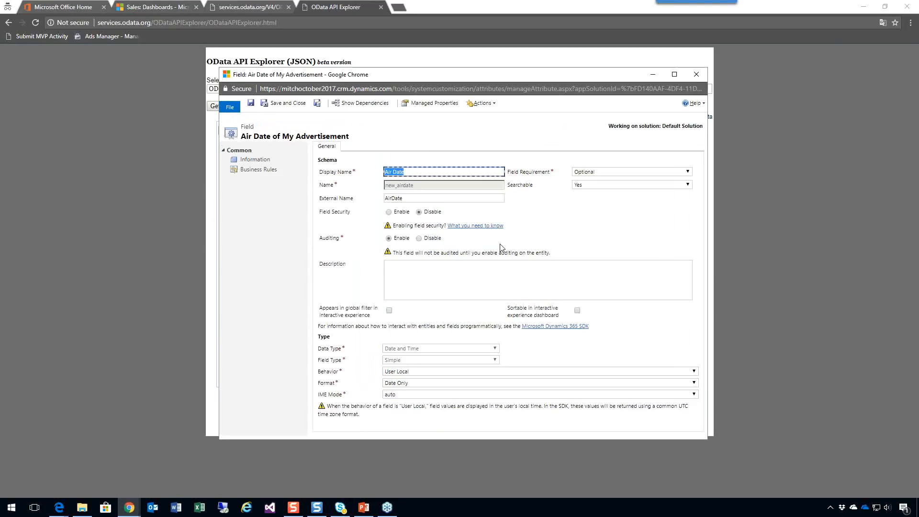
left_click(300, 104)
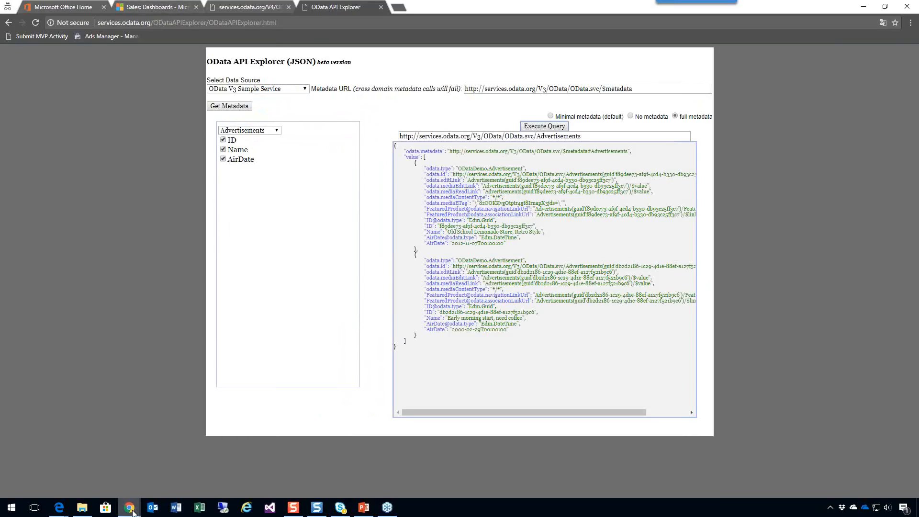
Return to the My Advertisement entity window and display its general entity definition.
mouse_move(129, 507)
left_click(230, 467)
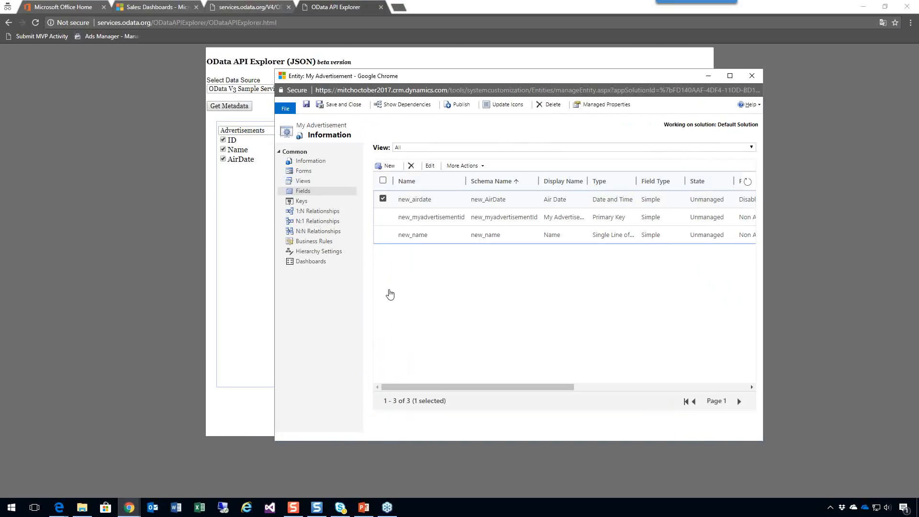
left_click(310, 161)
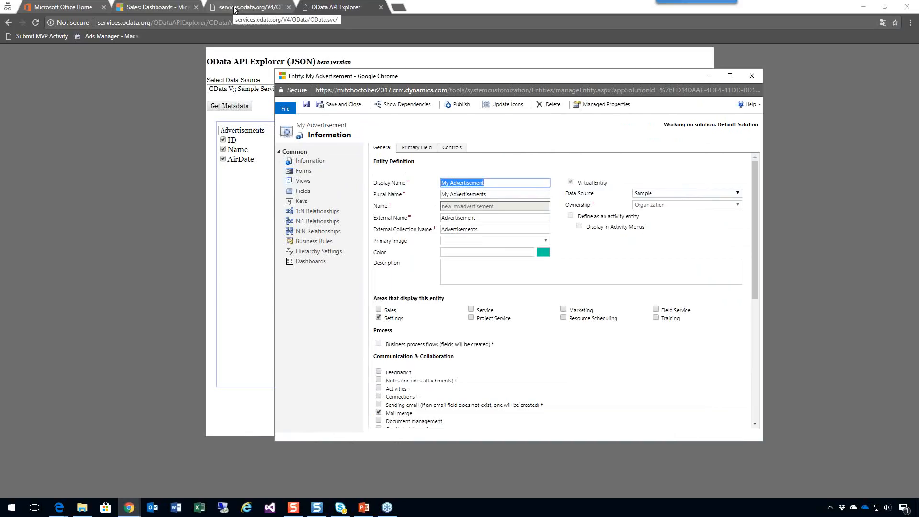
Open the Sample record among the virtual entity data sources in the Administration settings of the Dynamics 365 — custom app.
left_click(153, 8)
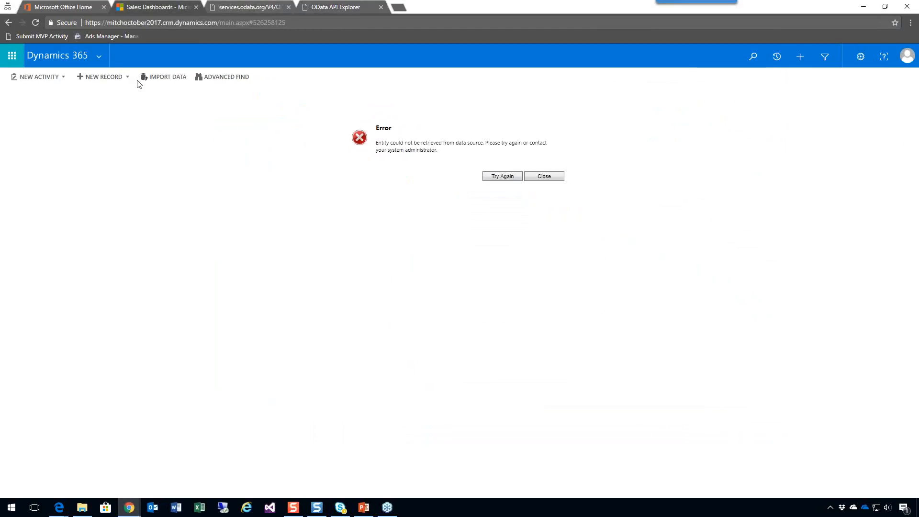
left_click(103, 56)
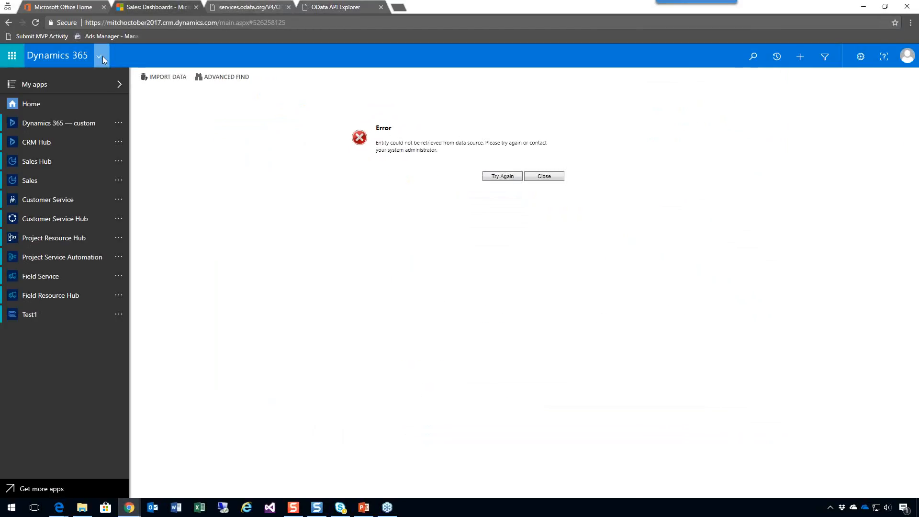
left_click(59, 126)
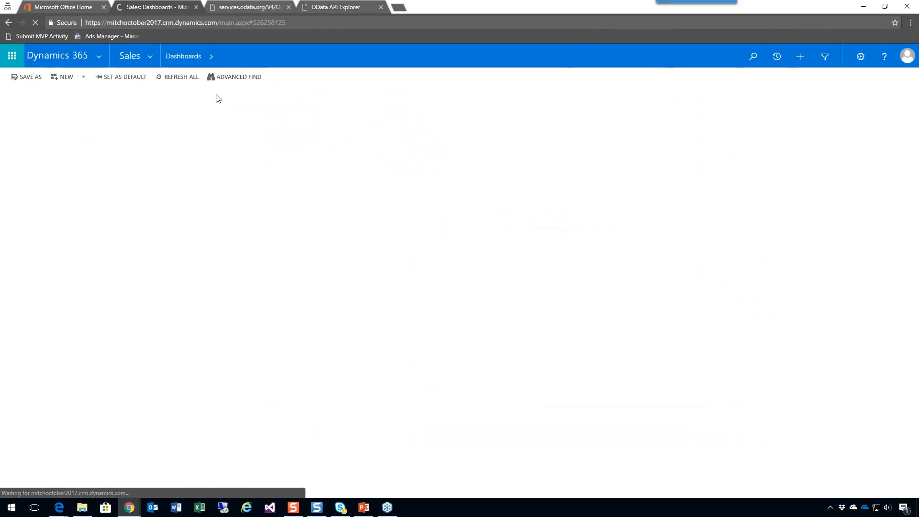
left_click(151, 55)
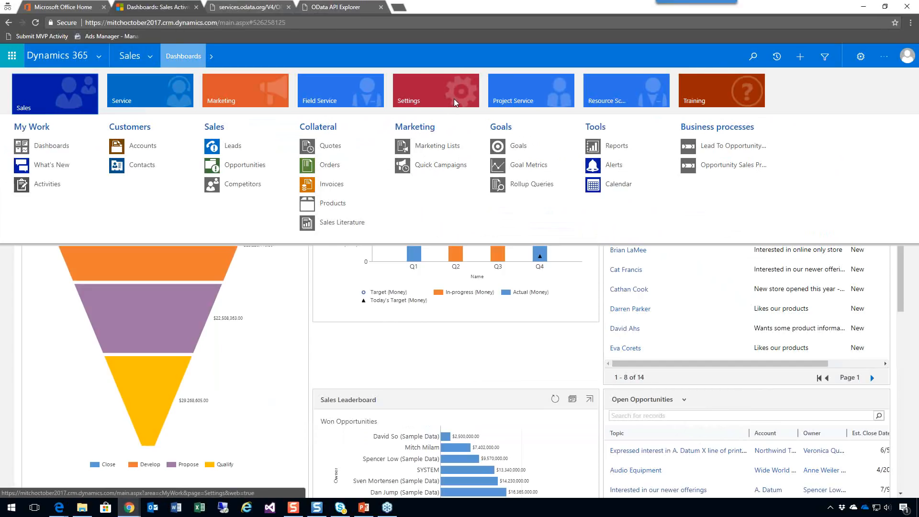
left_click(455, 100)
left_click(246, 146)
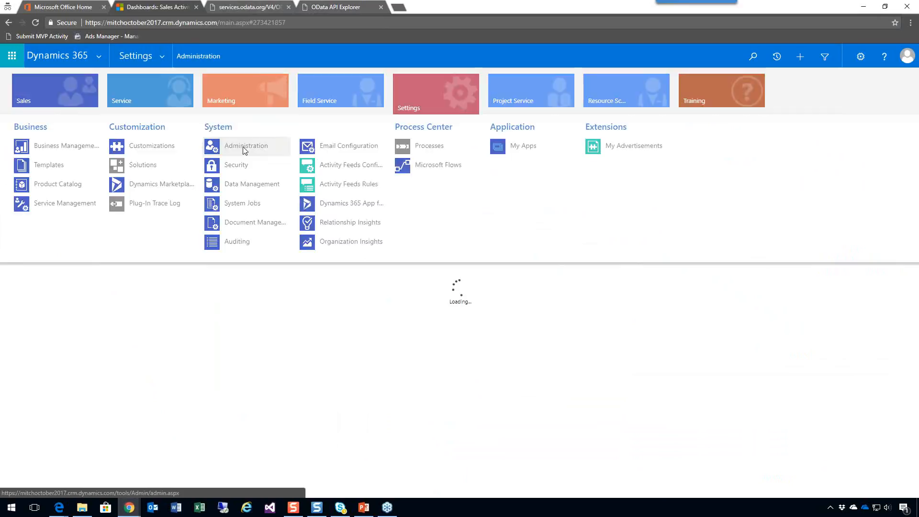
left_click(82, 337)
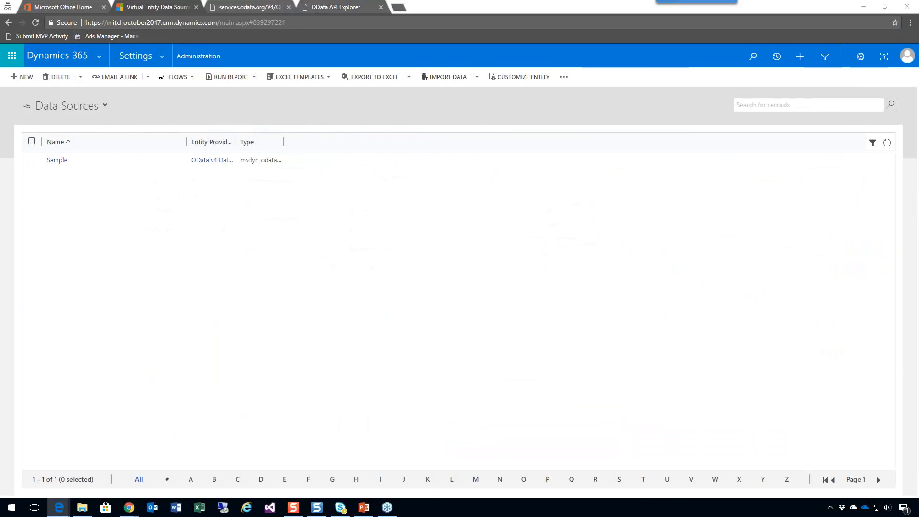
left_click(63, 161)
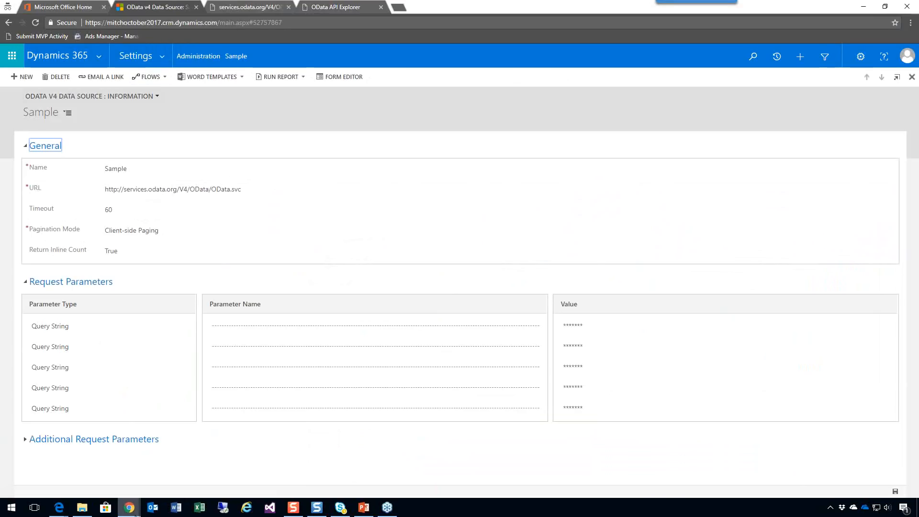
Compare the My Advertisement entity's external name and external collection name with the Advertisements collection in the OData V4 service document.
mouse_move(131, 512)
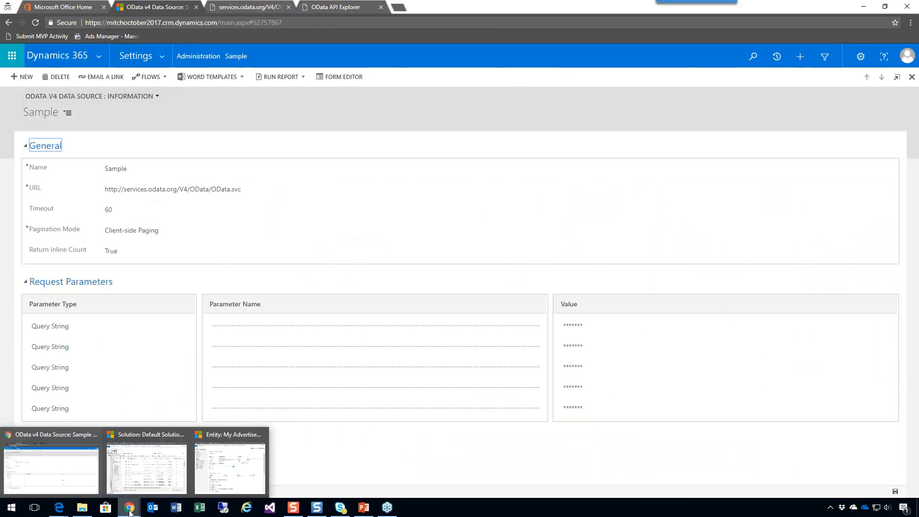
left_click(234, 471)
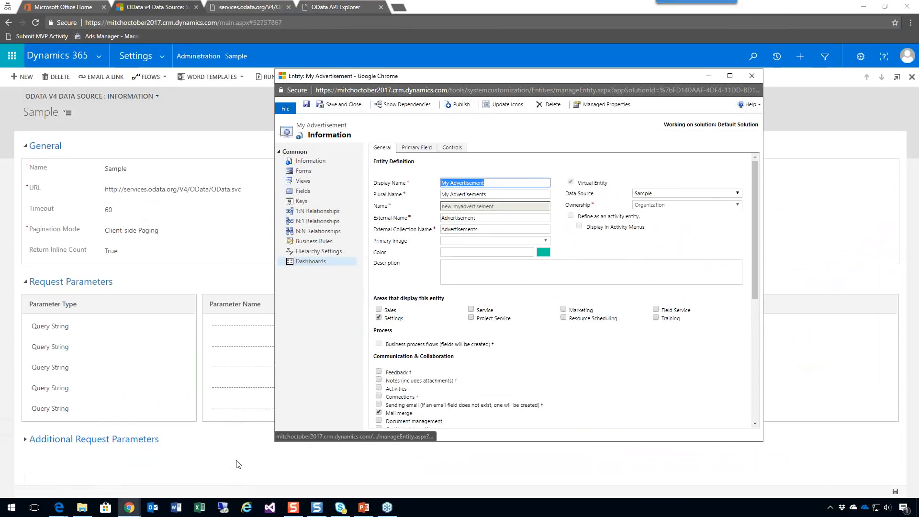
left_click(490, 218)
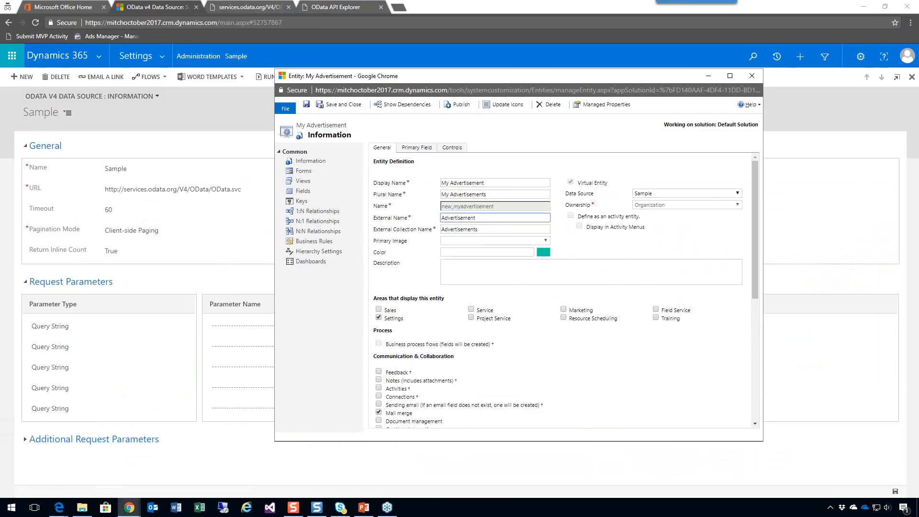
left_click(487, 229)
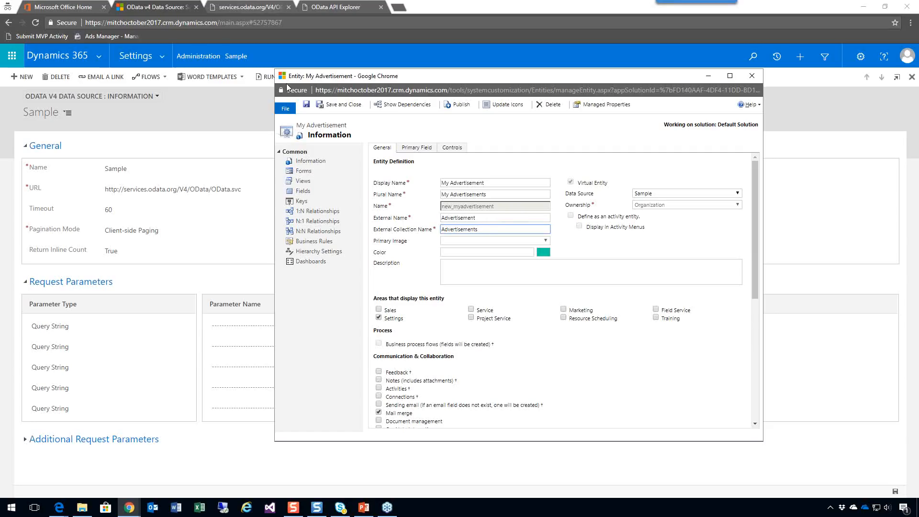
left_click(260, 9)
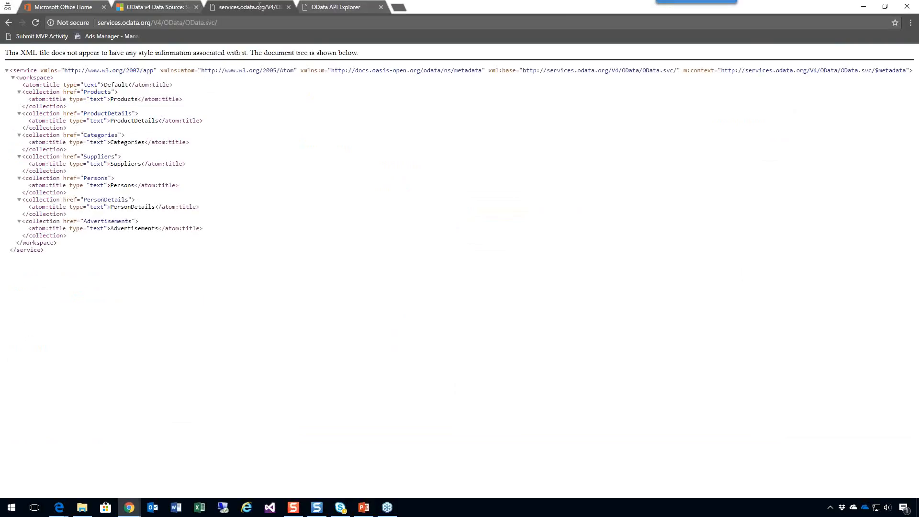
double_click(116, 221)
key("ctrl+c")
left_click(129, 508)
left_click(218, 486)
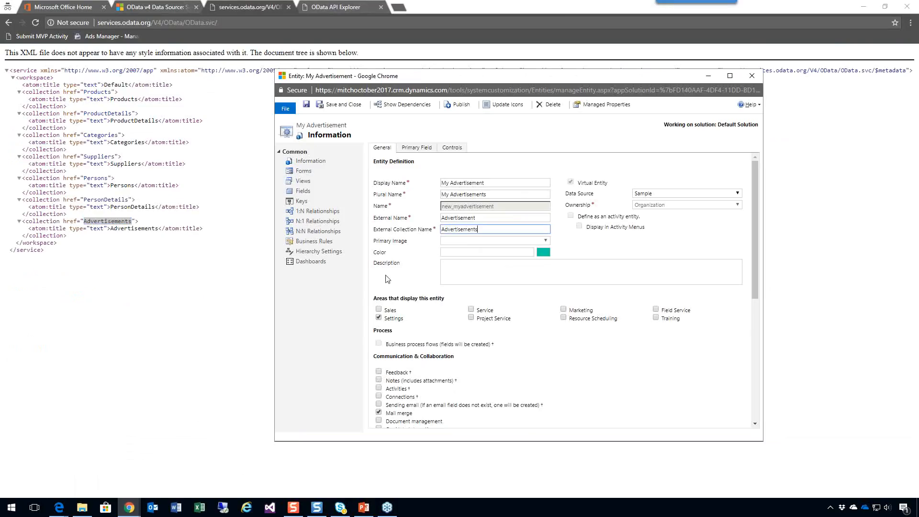
Set the My Advertisement entity's external name and external collection name to Advertisements, then save and publish the entity.
double_click(470, 217)
key("ctrl+v")
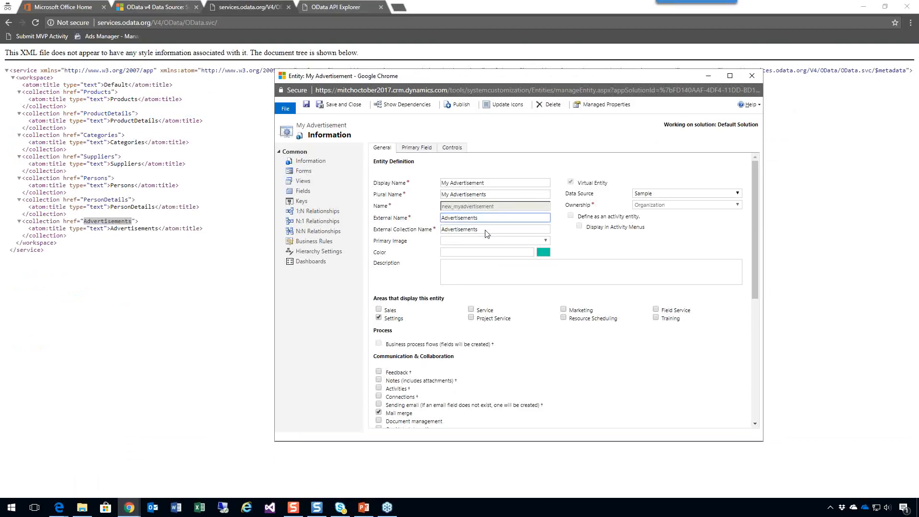
type("w")
double_click(460, 219)
key("ctrl+v")
left_click(465, 230)
double_click(464, 231)
key("ctrl+v")
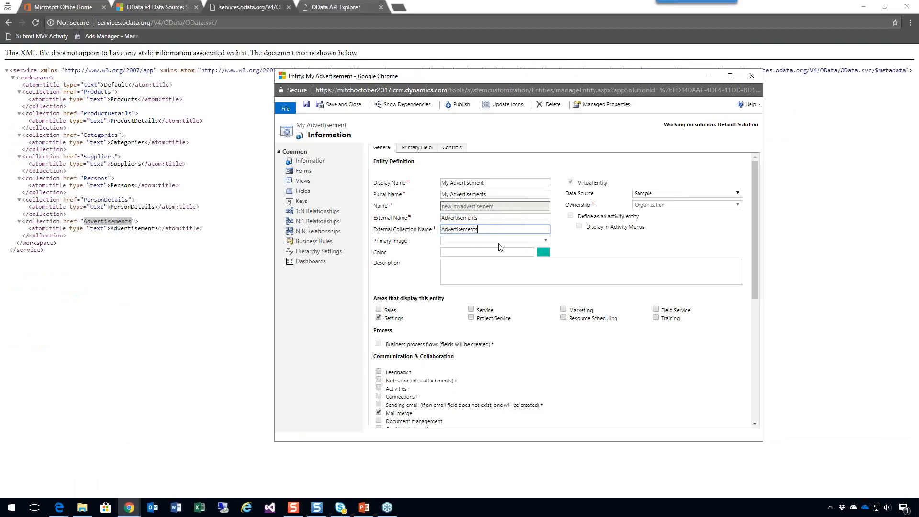
key("ctrl+s")
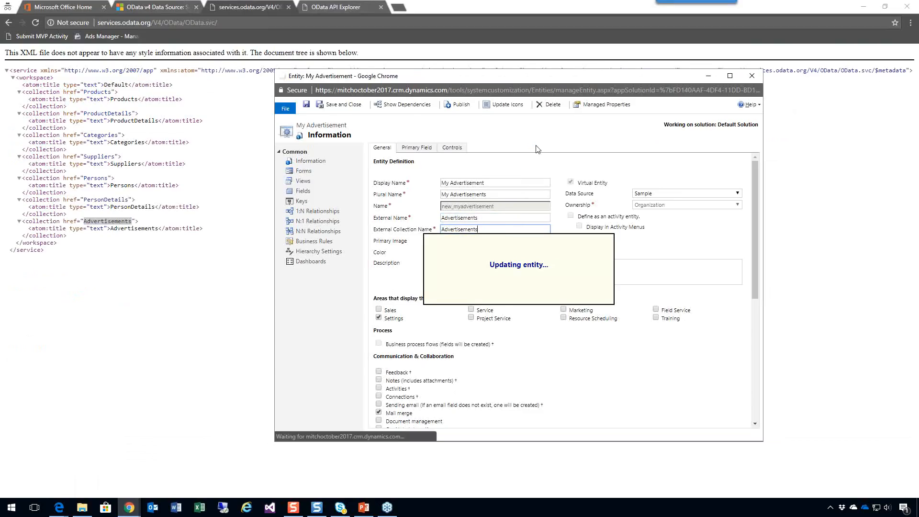
left_click(459, 106)
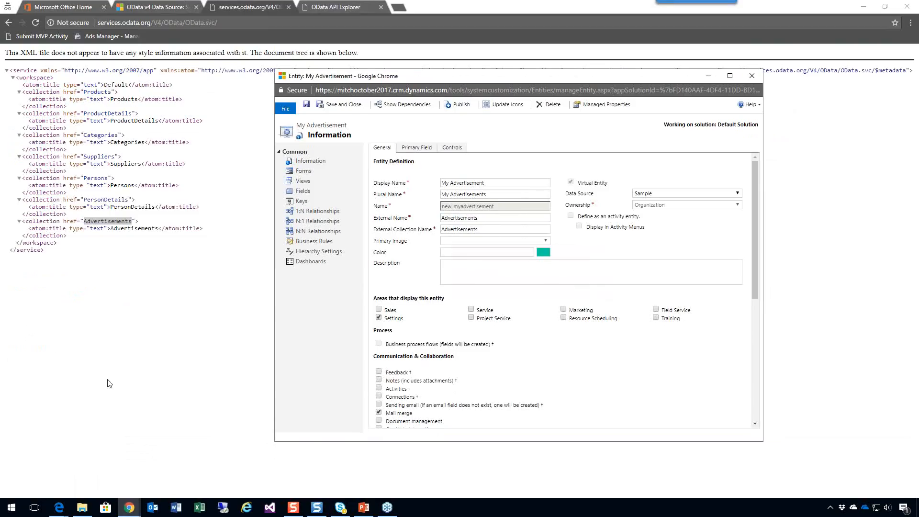
Return to the Dynamics 365 browser page, reload the app and open My Advertisements under the Settings extensions.
left_click(152, 7)
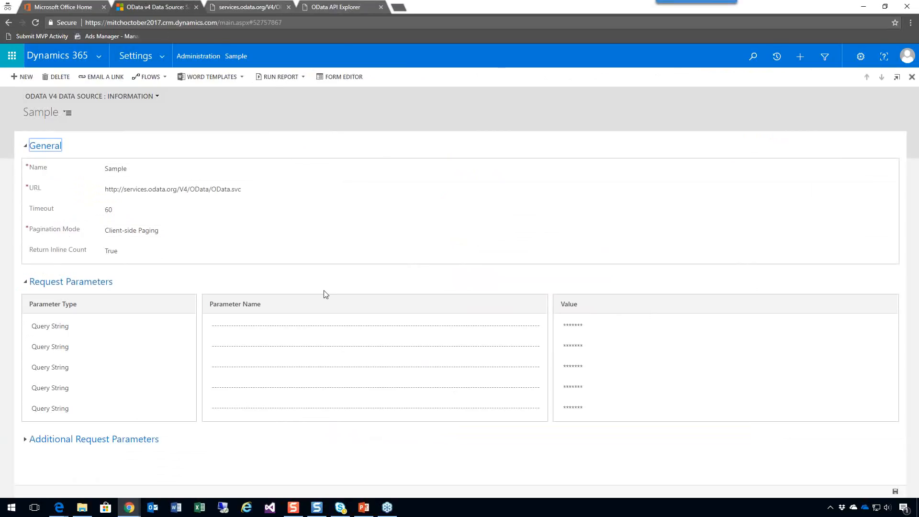
left_click(252, 53)
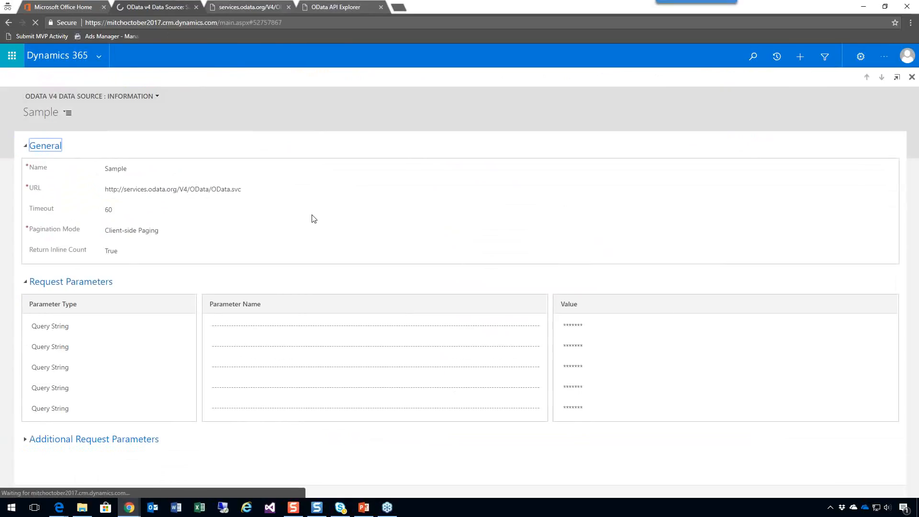
left_click(99, 56)
left_click(46, 125)
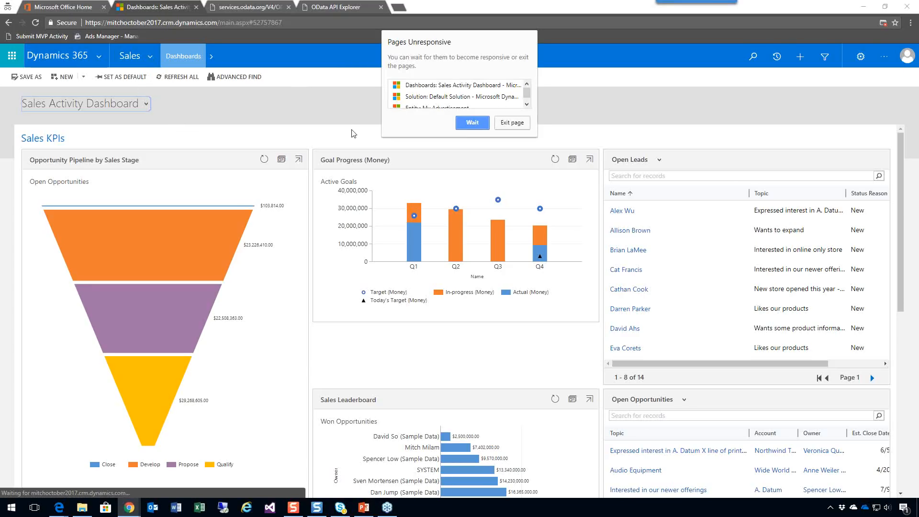
left_click(478, 125)
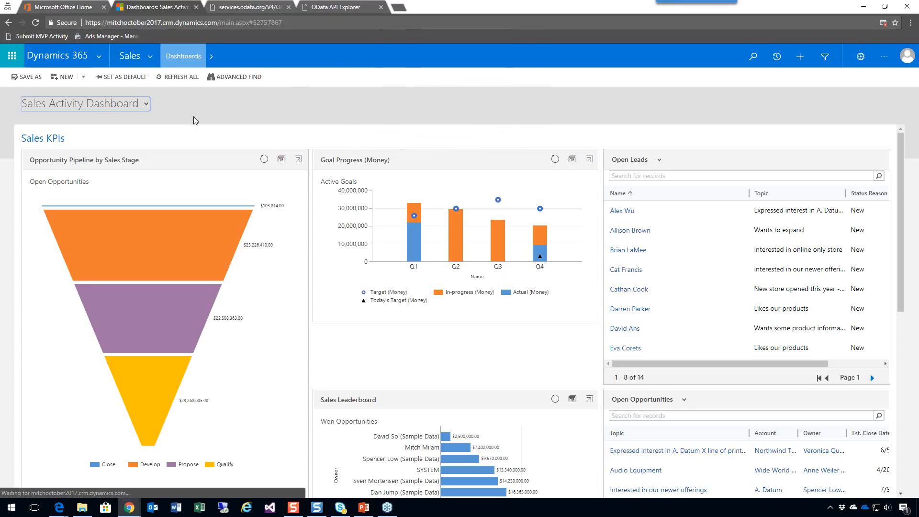
left_click(152, 58)
left_click(436, 93)
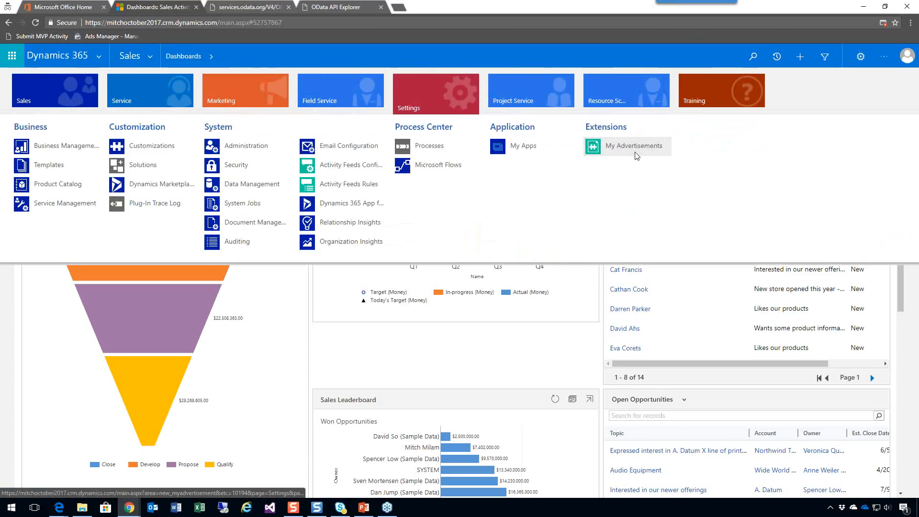
left_click(636, 156)
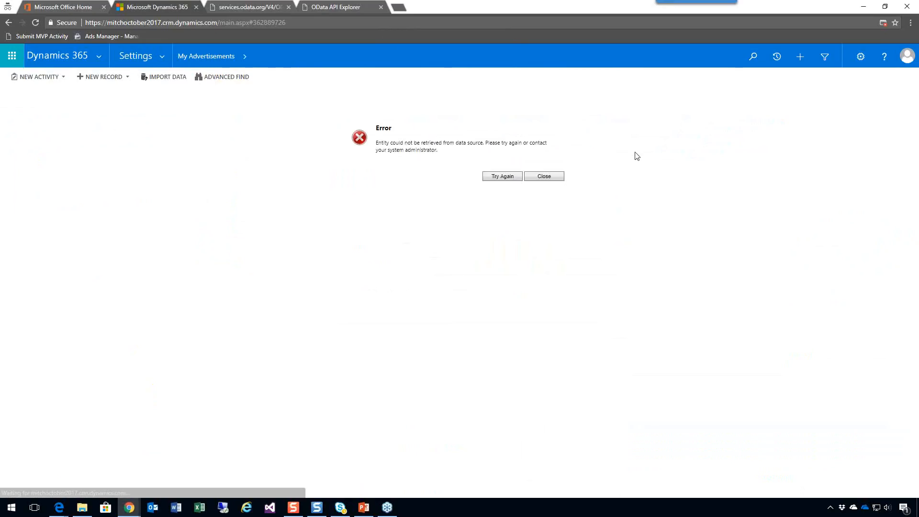
left_click(823, 57)
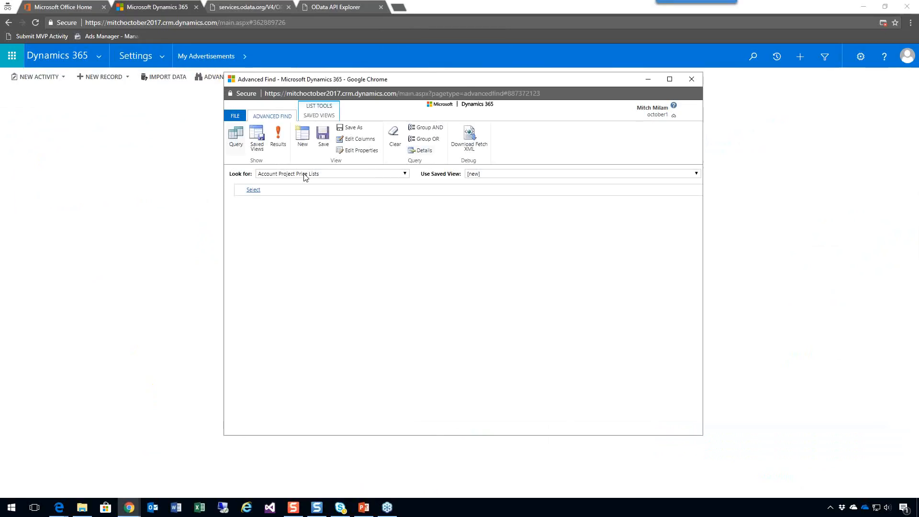
left_click(304, 173)
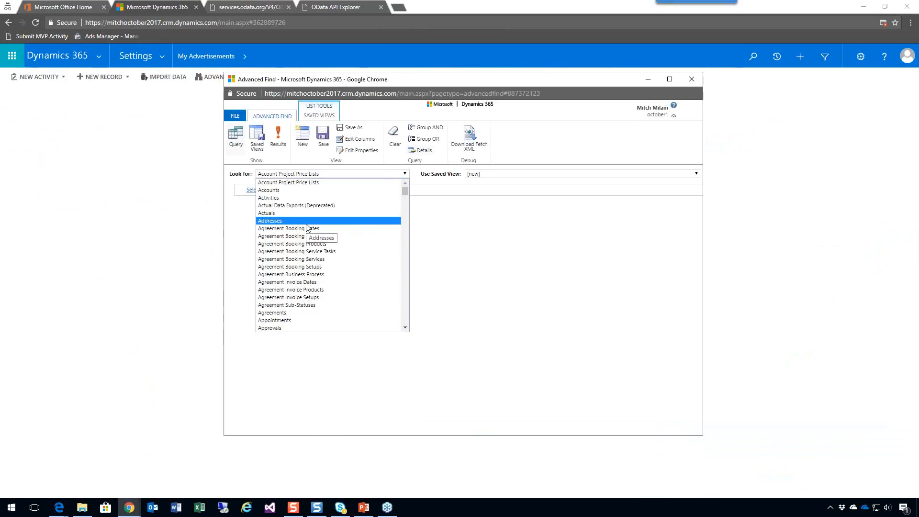
scroll(309, 228, "down", 4)
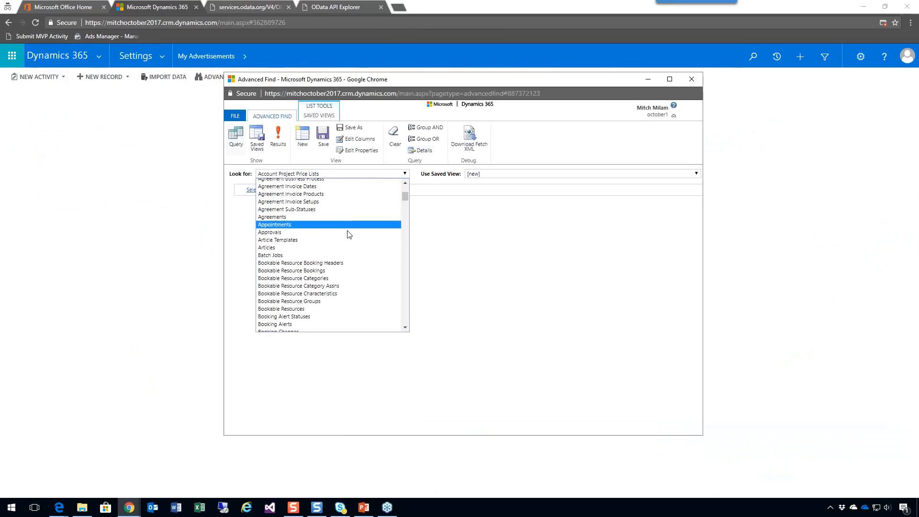
scroll(349, 240, "up", 4)
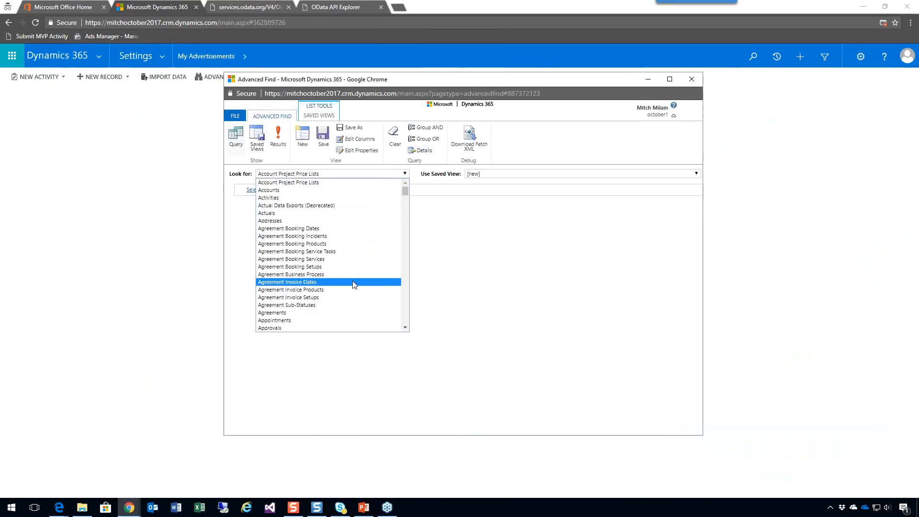
left_click(459, 264)
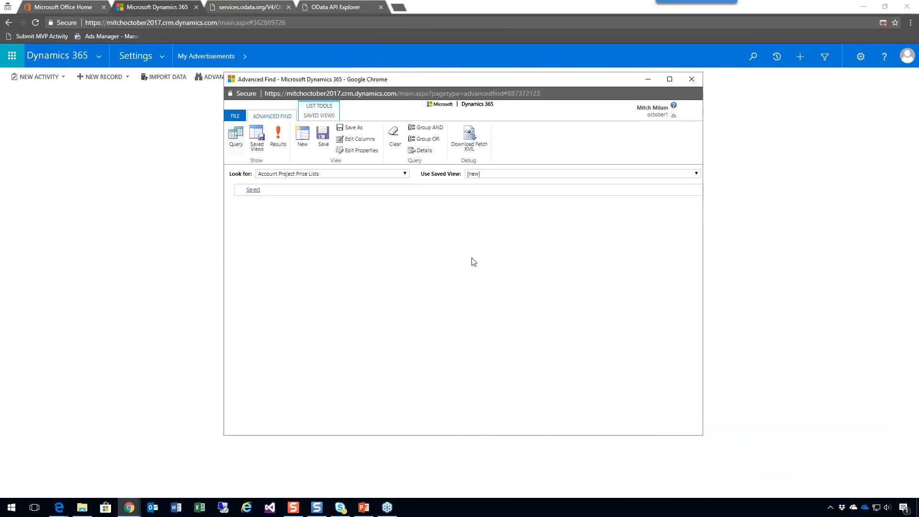
left_click(691, 79)
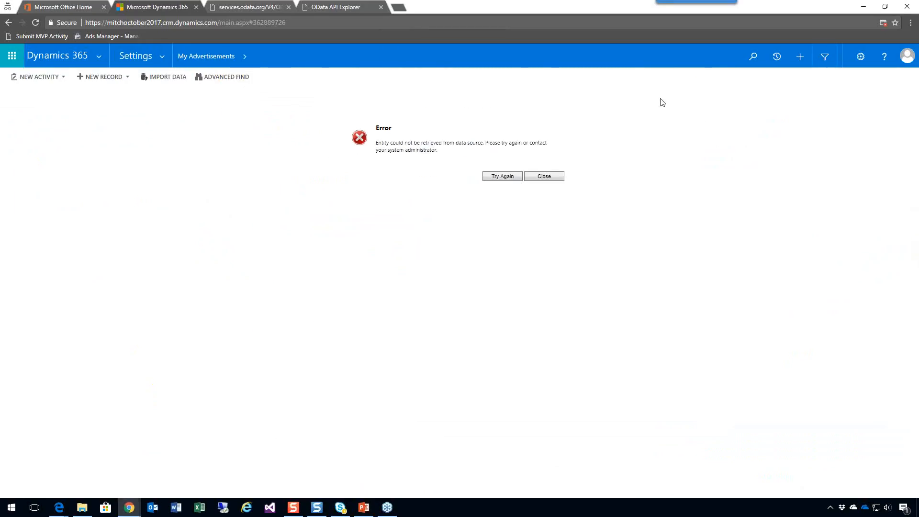
Retry loading the My Advertisements records and check the entity's recently viewed items.
left_click(506, 180)
mouse_move(133, 512)
left_click(245, 56)
left_click(245, 58)
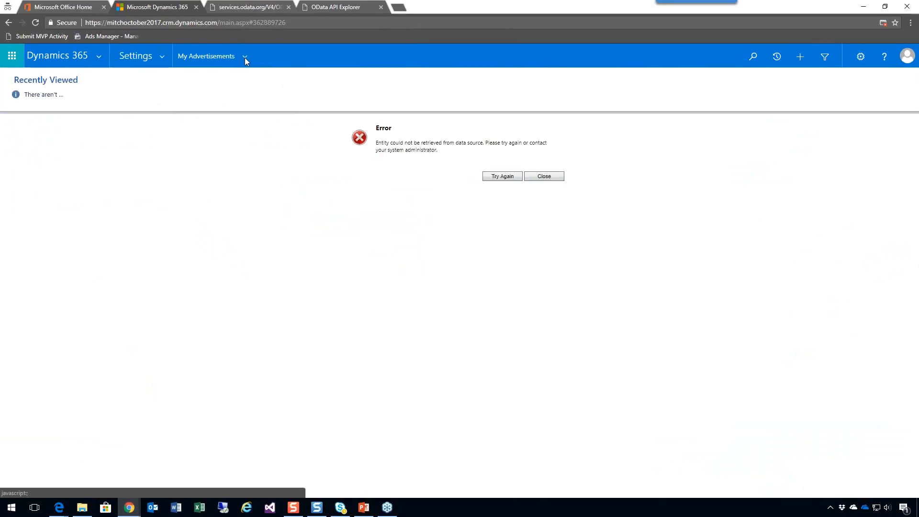
left_click(245, 57)
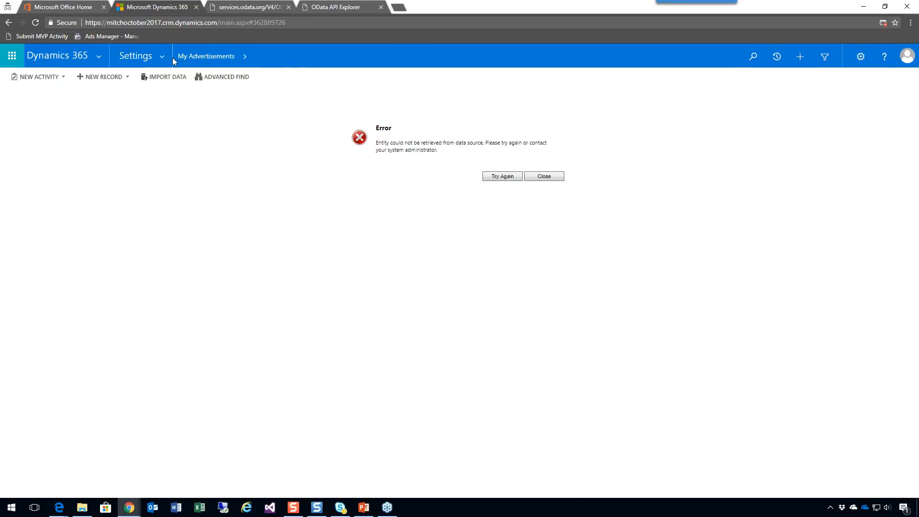
Bring the My Advertisement entity customization window back to the front.
left_click(151, 508)
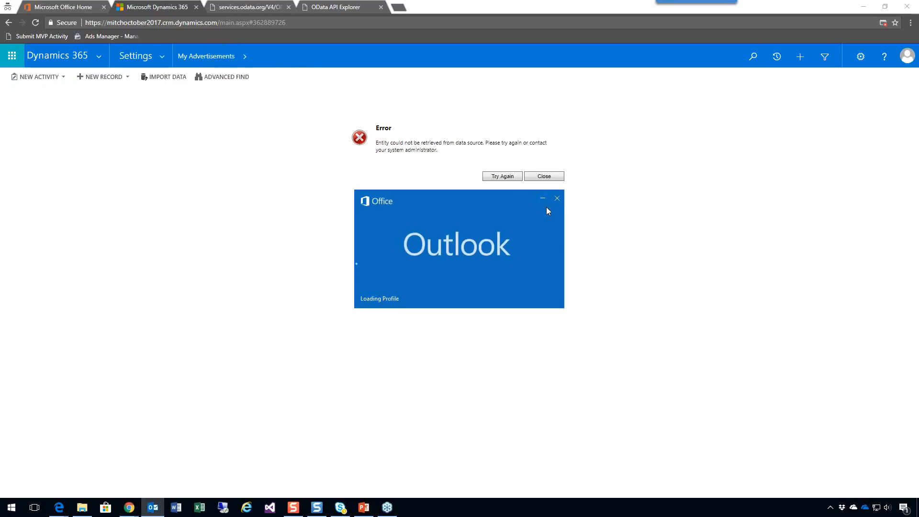
left_click(557, 198)
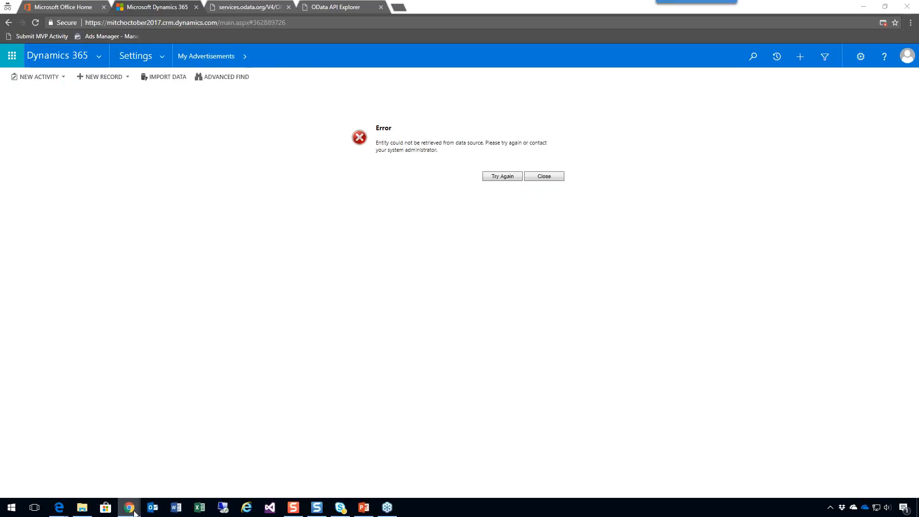
mouse_move(129, 507)
left_click(184, 472)
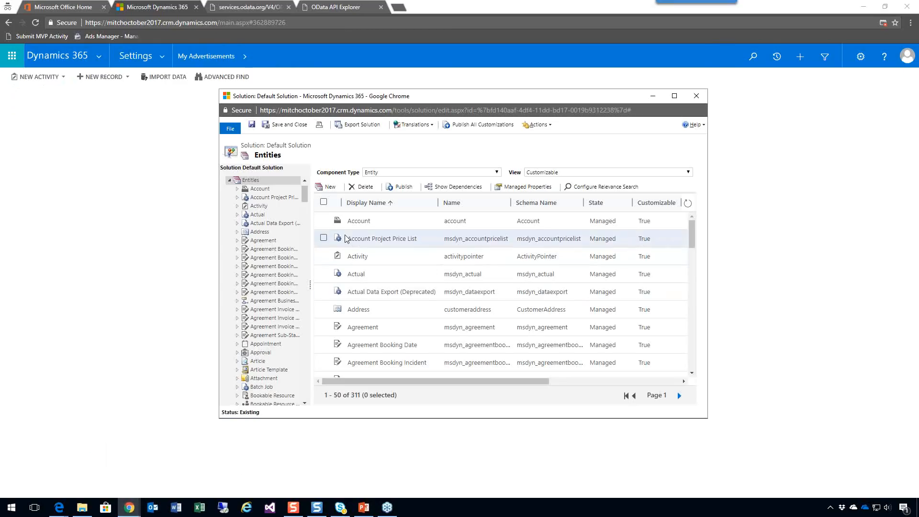
mouse_move(129, 508)
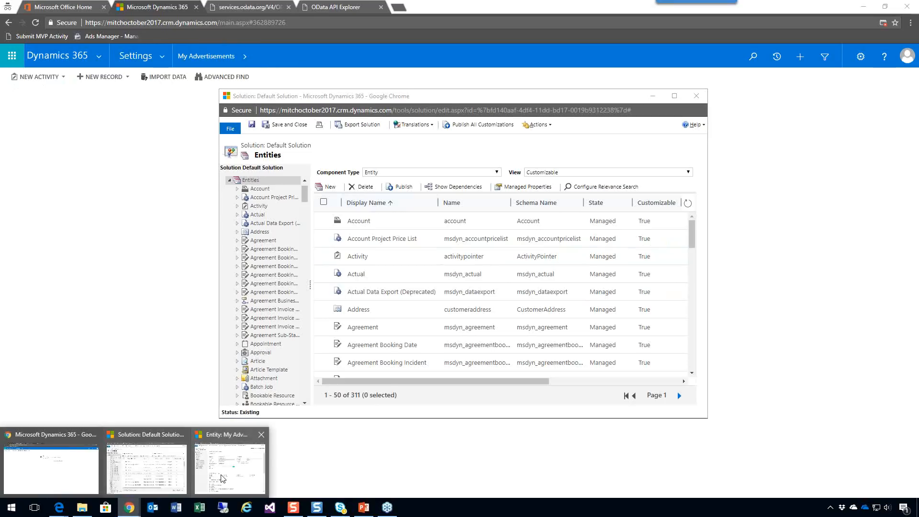
left_click(383, 469)
Check the filter criteria and sorting of the entity's default public view, All My Advertisementw, and close the view without changes.
left_click(302, 183)
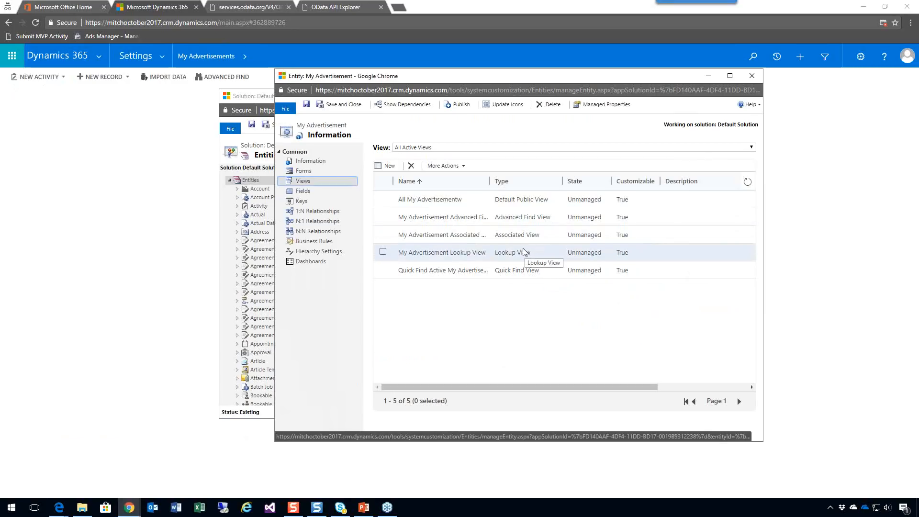
left_click(430, 204)
double_click(430, 203)
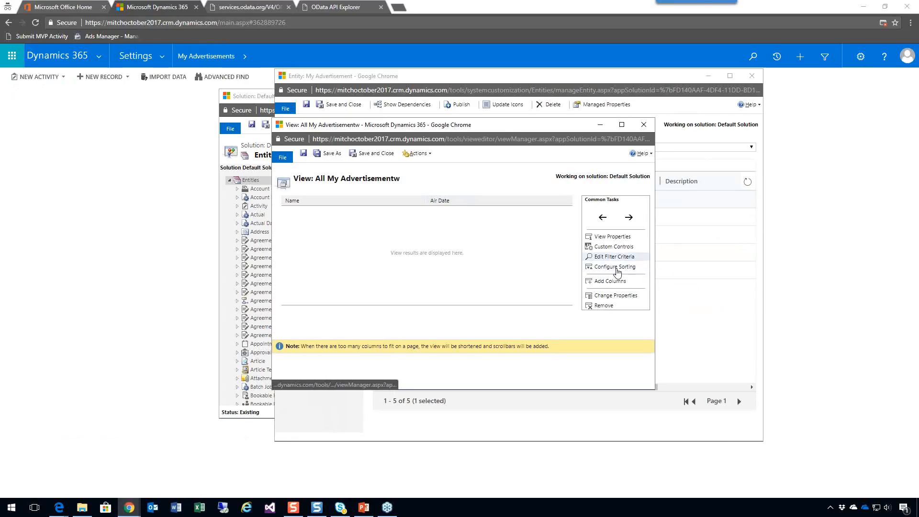
left_click(617, 258)
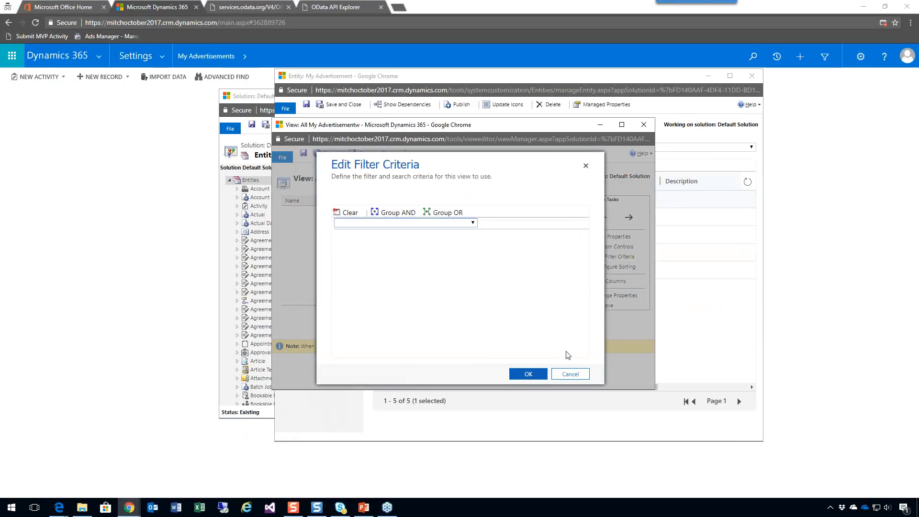
left_click(575, 375)
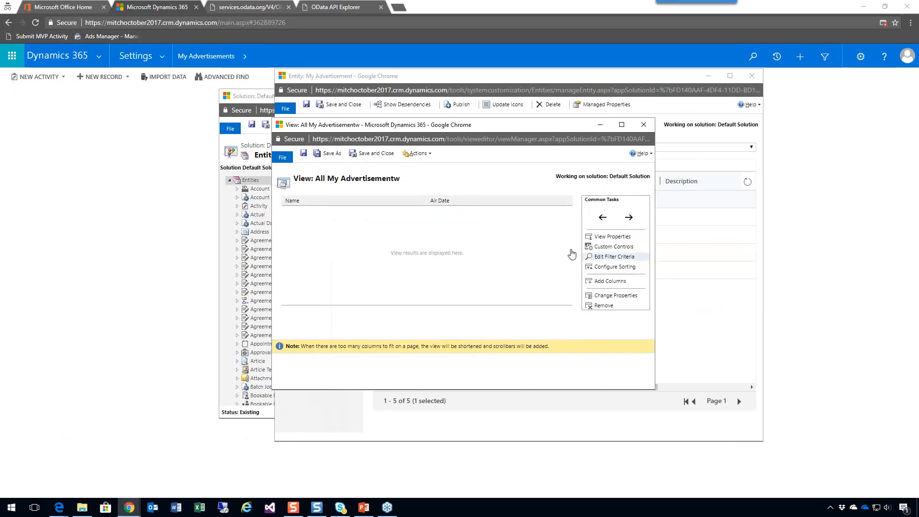
left_click(614, 267)
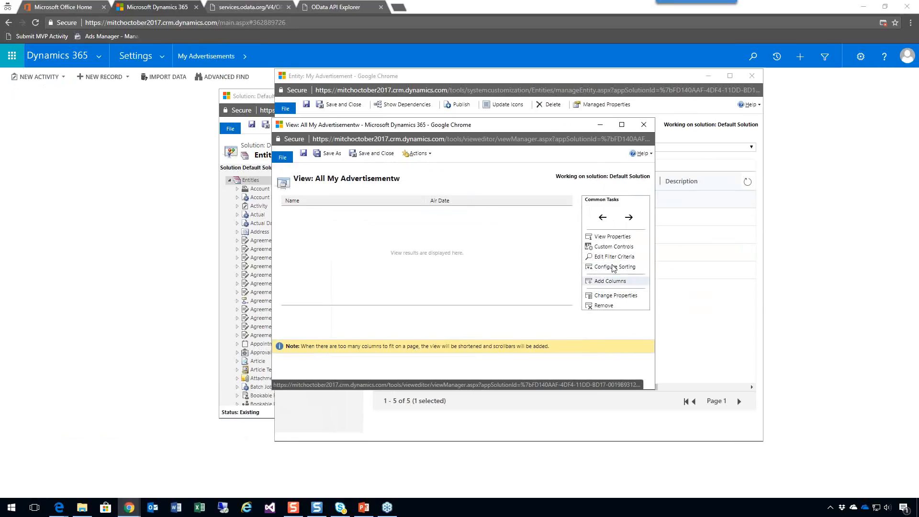
left_click(532, 338)
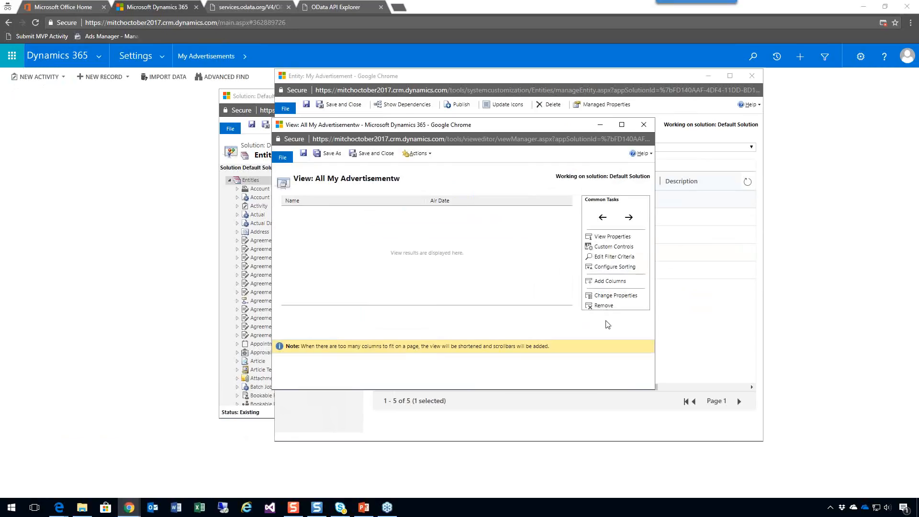
left_click(645, 125)
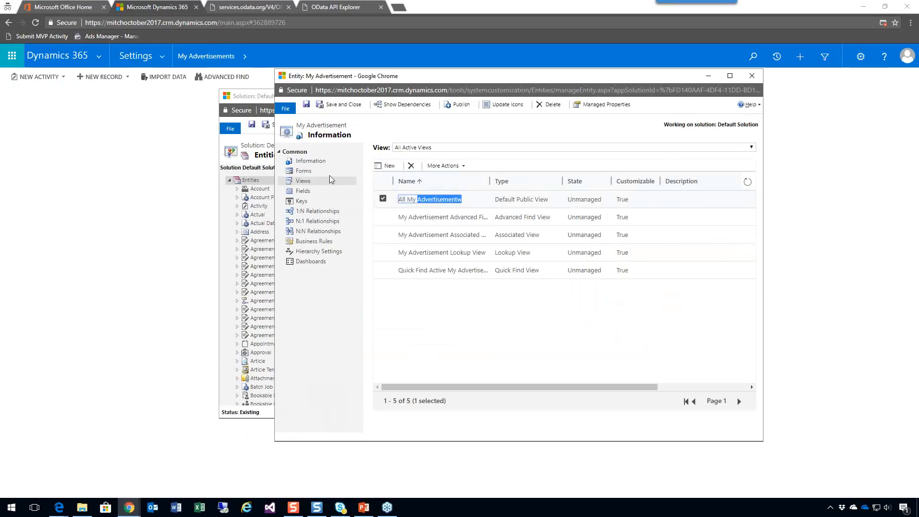
List the My Advertisement entity's fields and try to open the new_myadvertisementid primary key field.
left_click(312, 162)
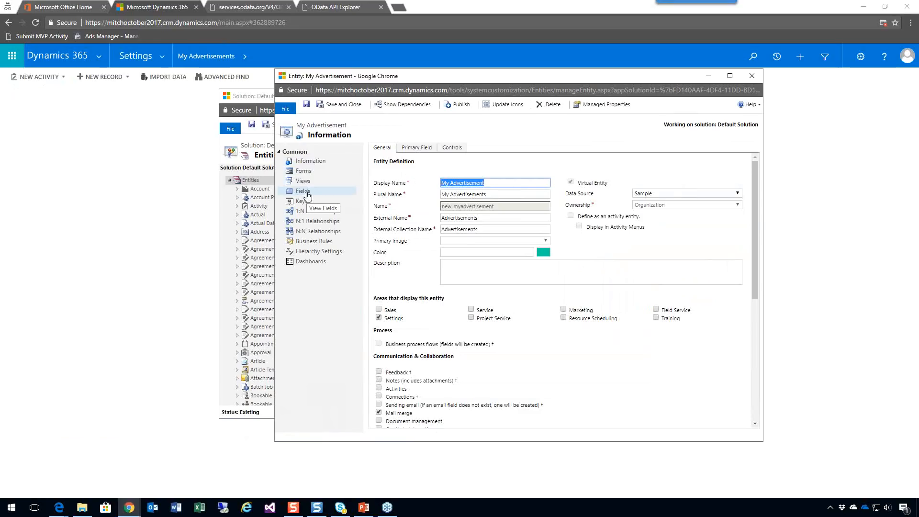
left_click(307, 194)
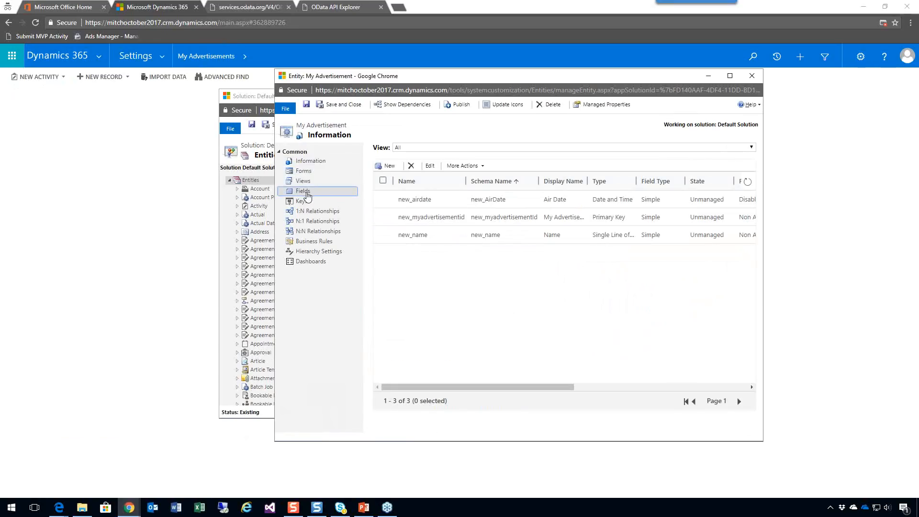
double_click(383, 217)
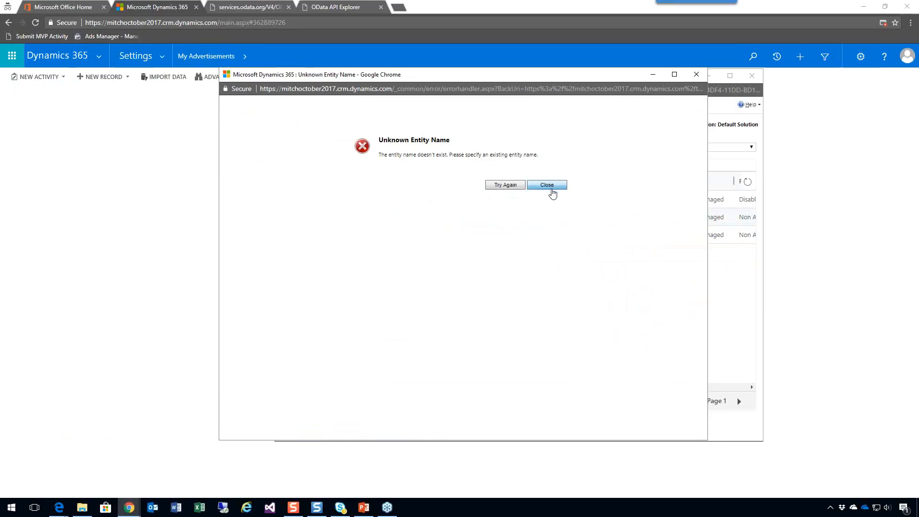
left_click(697, 74)
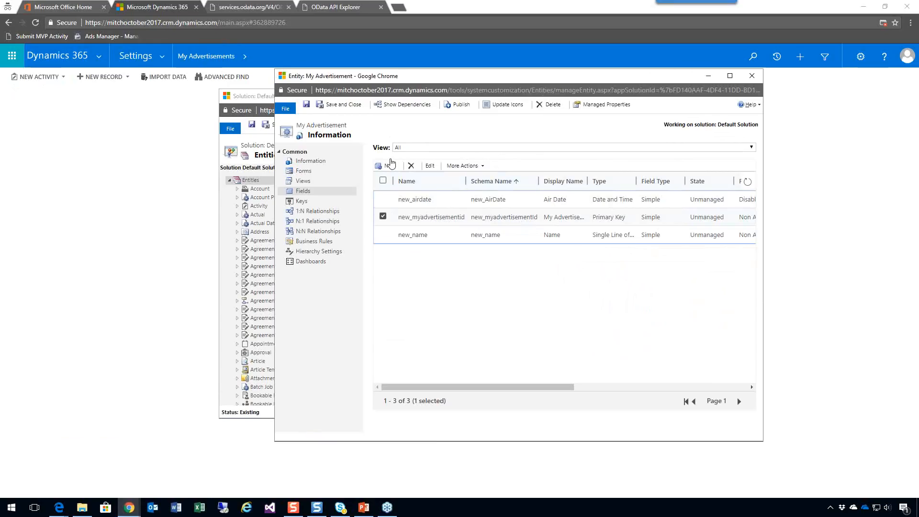
Reload the My Advertisement entity window, list its fields again, and open the new_myadvertisementid primary key field.
key("F5")
left_click(563, 154)
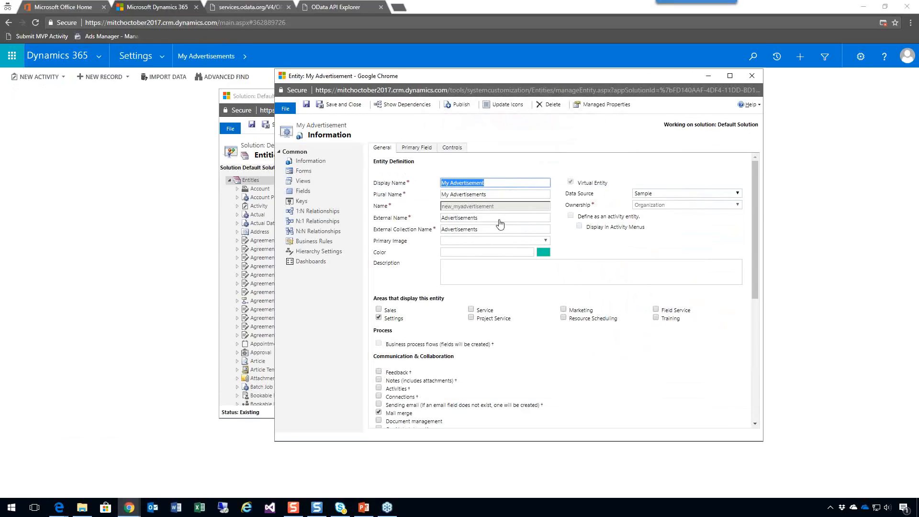
left_click(302, 192)
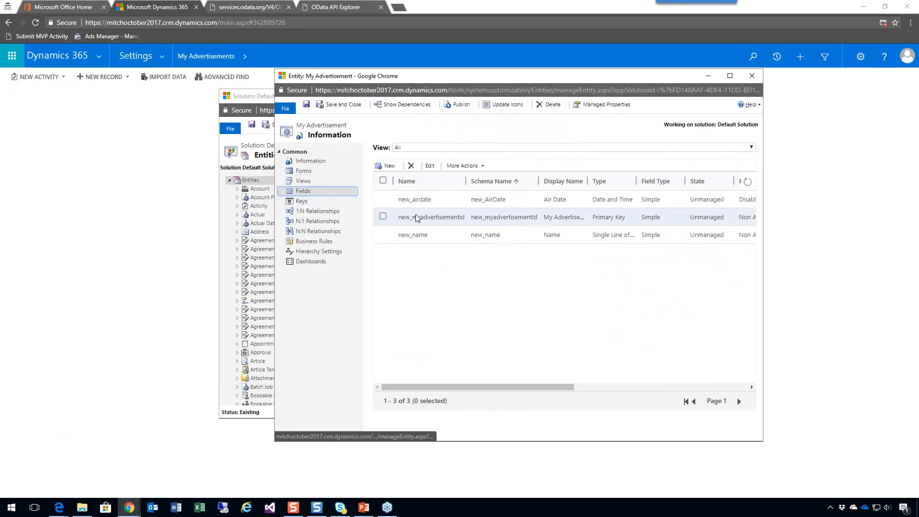
double_click(383, 217)
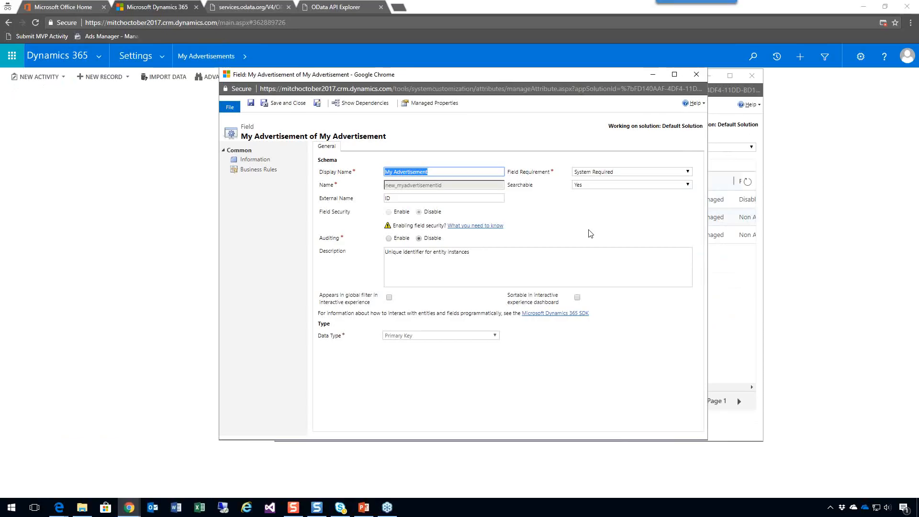
Compare the primary key field's external name with the Advertisements properties in OData API Explorer, and save and close the field.
left_click(330, 7)
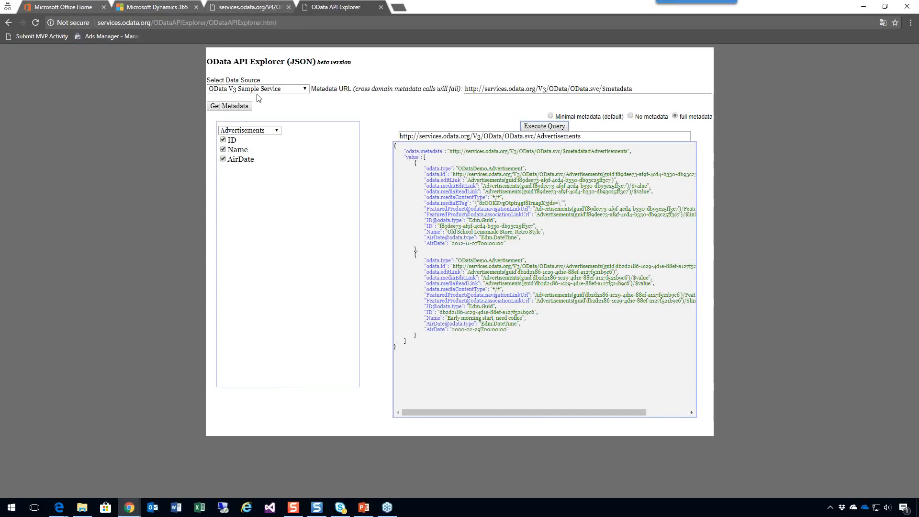
mouse_move(134, 511)
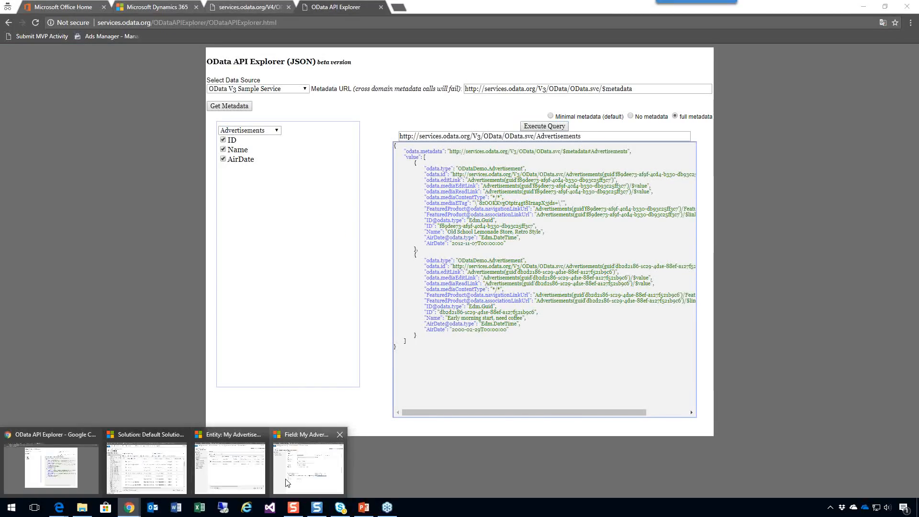
left_click(286, 478)
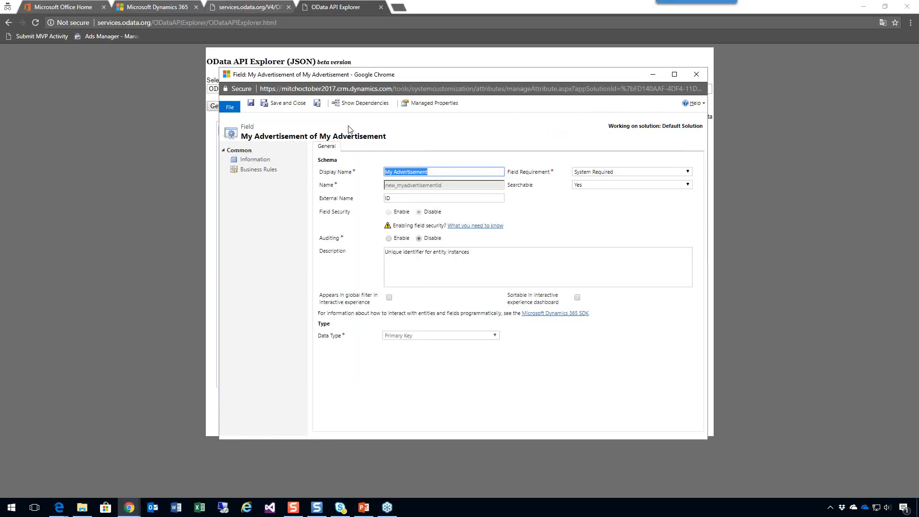
left_click(286, 103)
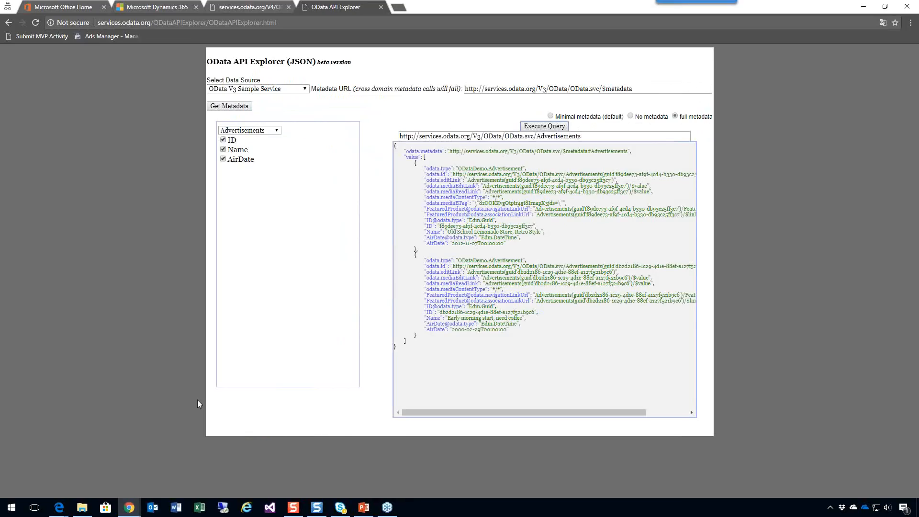
Set the field requirement of the My Advertisement entity's new_name field to Optional, and save and close it.
mouse_move(131, 509)
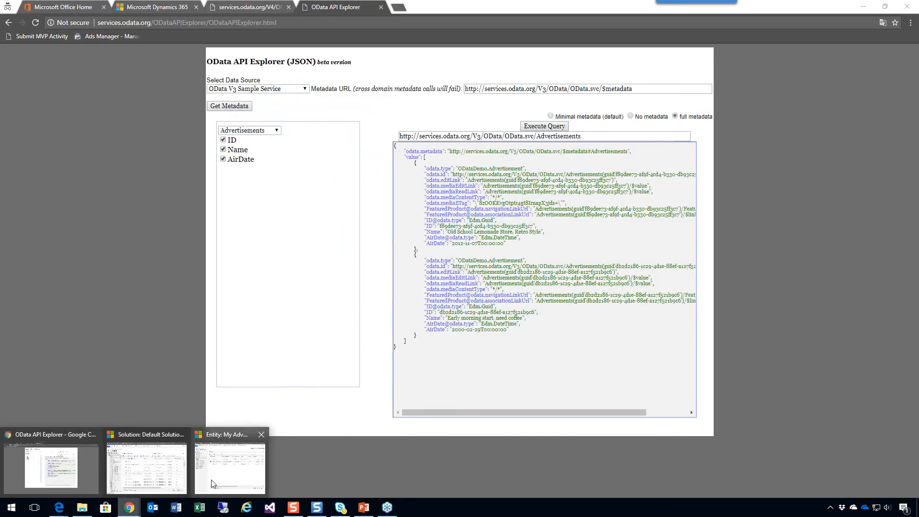
left_click(213, 484)
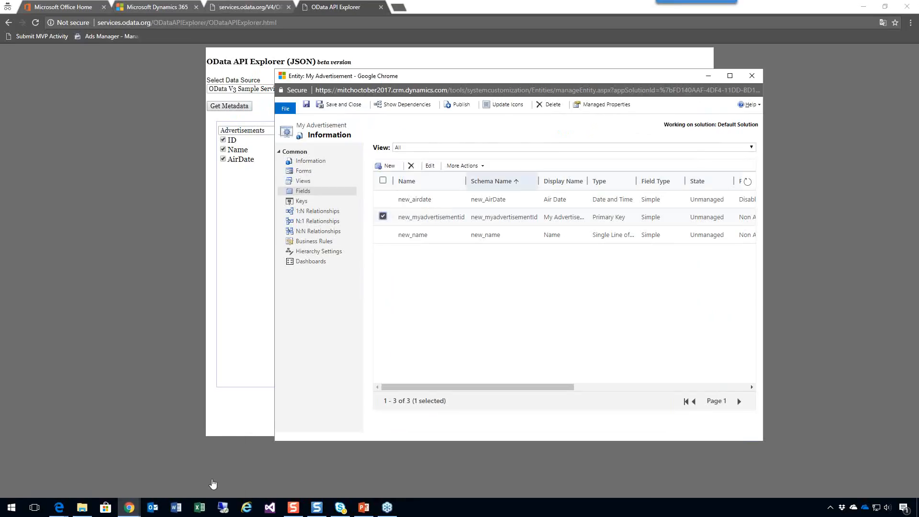
left_click(431, 237)
double_click(431, 236)
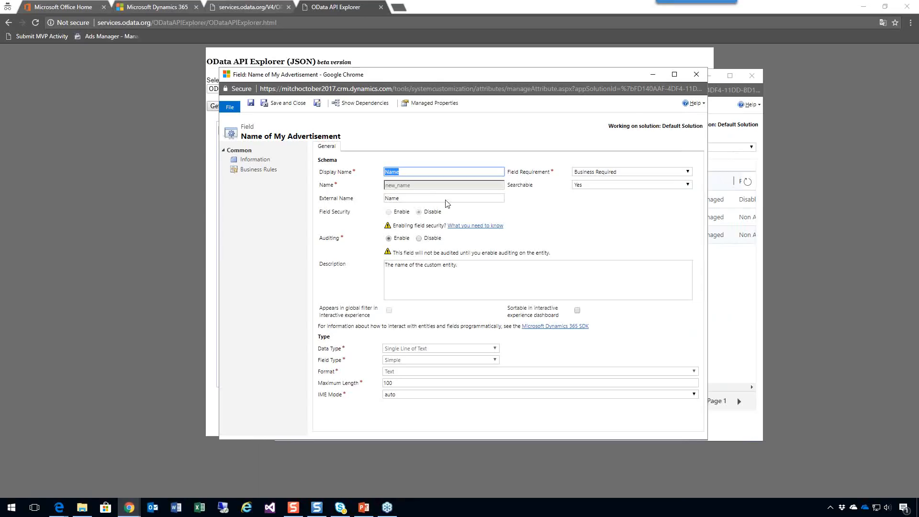
left_click(671, 174)
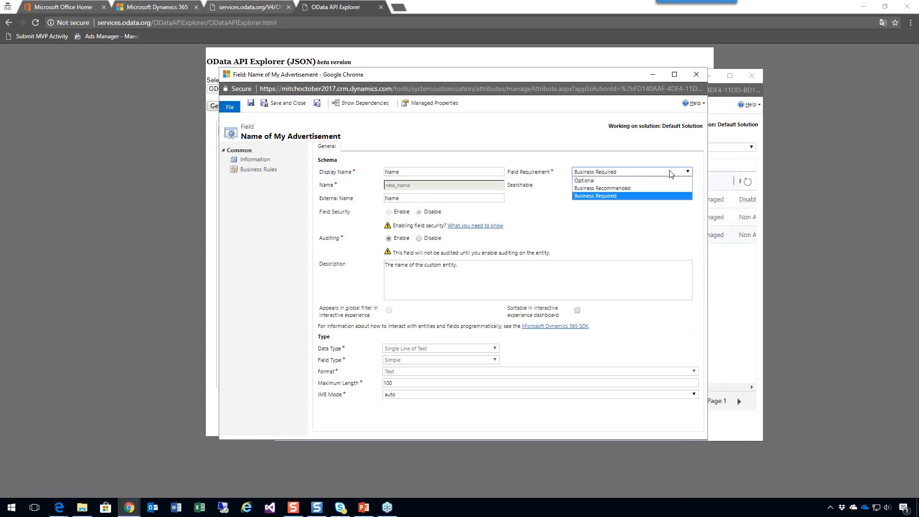
left_click(639, 186)
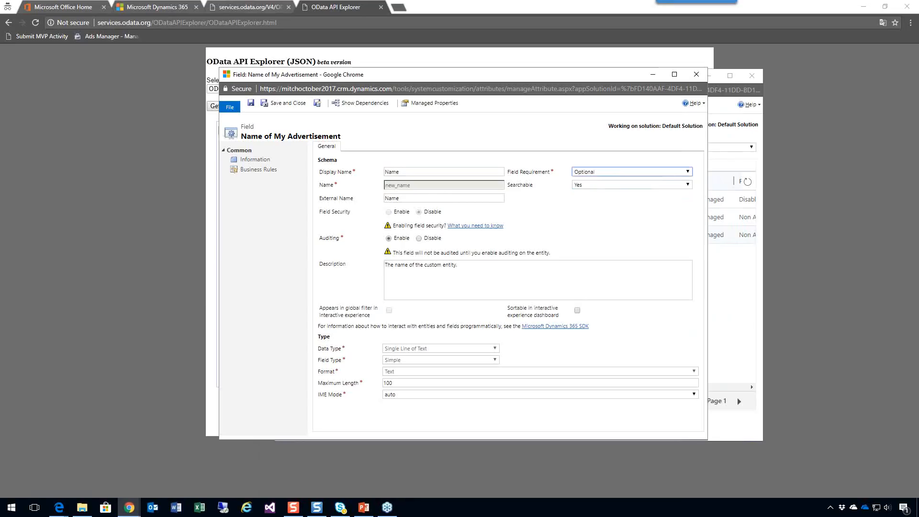
left_click(286, 105)
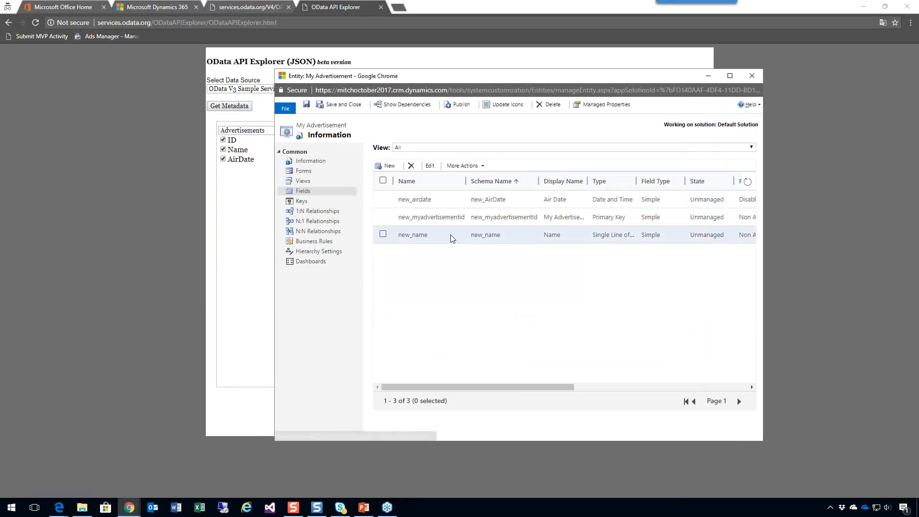
Set the field requirement of the new_airdate field to Business Required, and save and close it.
double_click(450, 205)
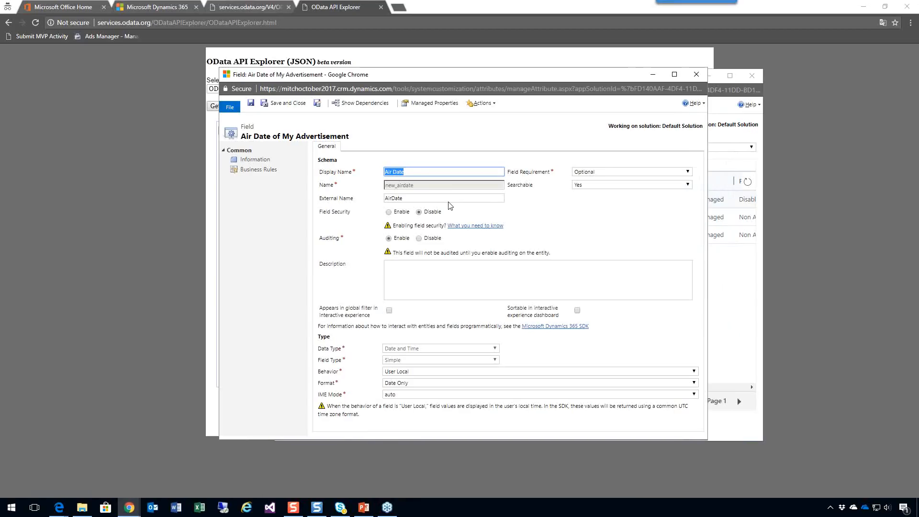
left_click(605, 173)
left_click(598, 194)
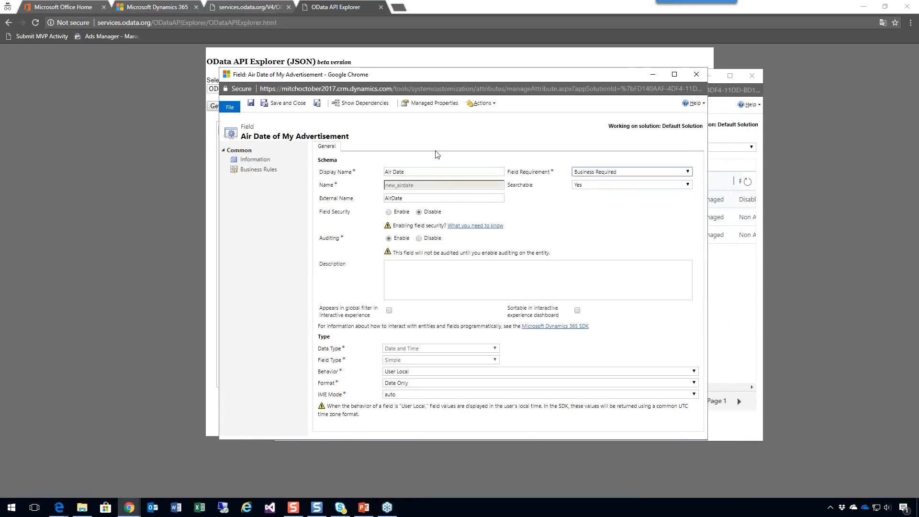
left_click(293, 106)
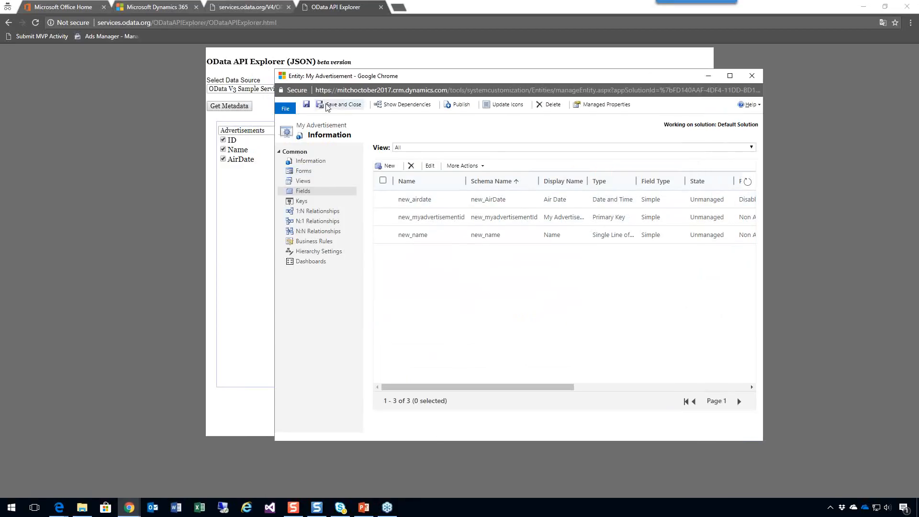
Save and publish the My Advertisement entity, and reload the My Advertisements records page in Dynamics 365.
left_click(306, 105)
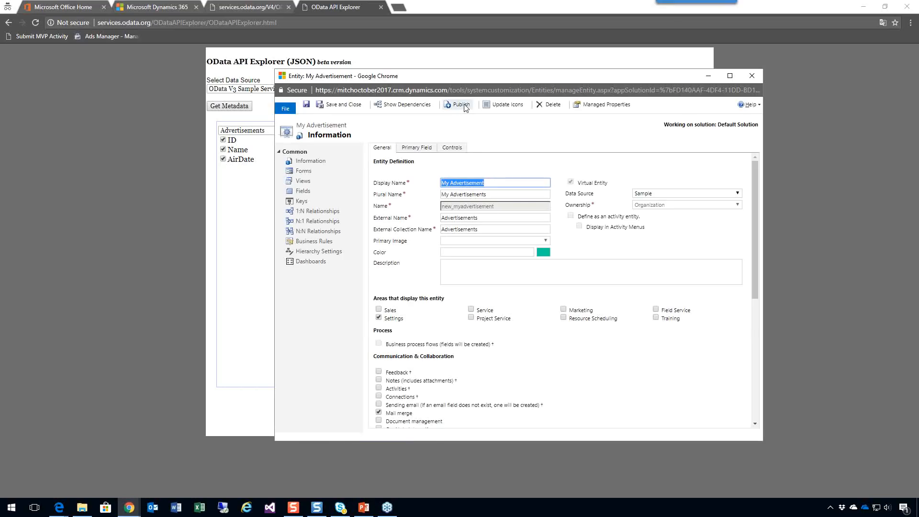
left_click(464, 106)
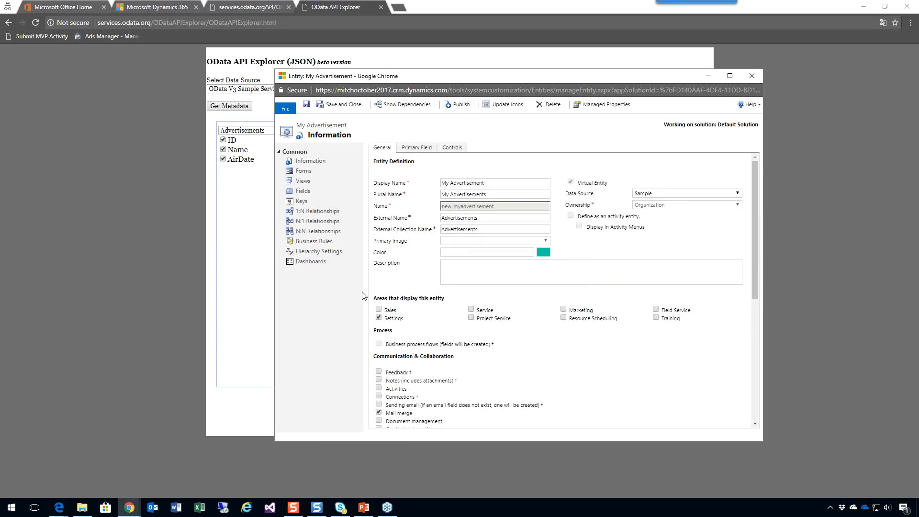
left_click(156, 33)
left_click(160, 10)
key("F5")
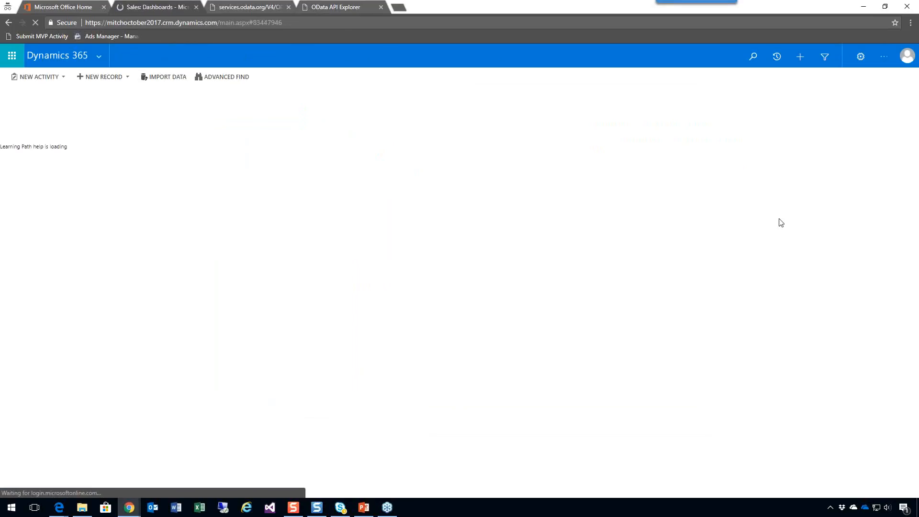
Run an Advanced Find for My Advertisements without any filter criteria.
left_click(823, 56)
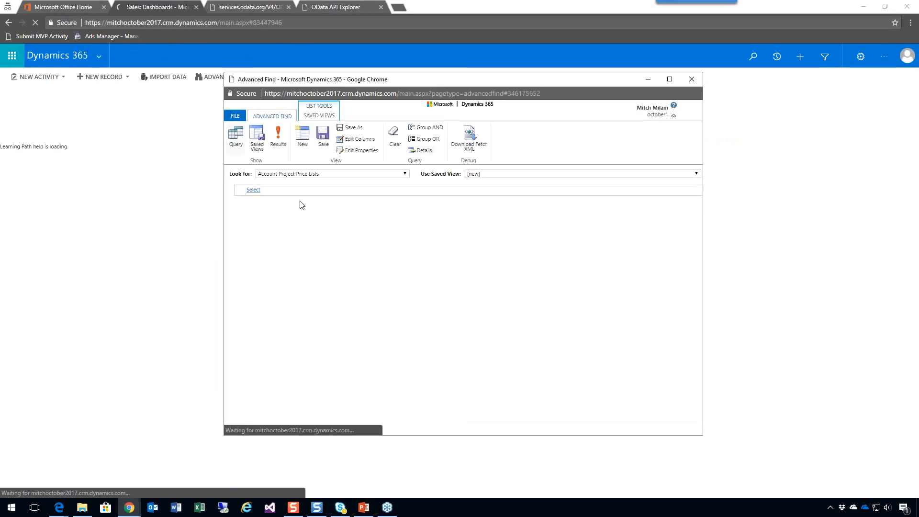
left_click(303, 174)
key("m")
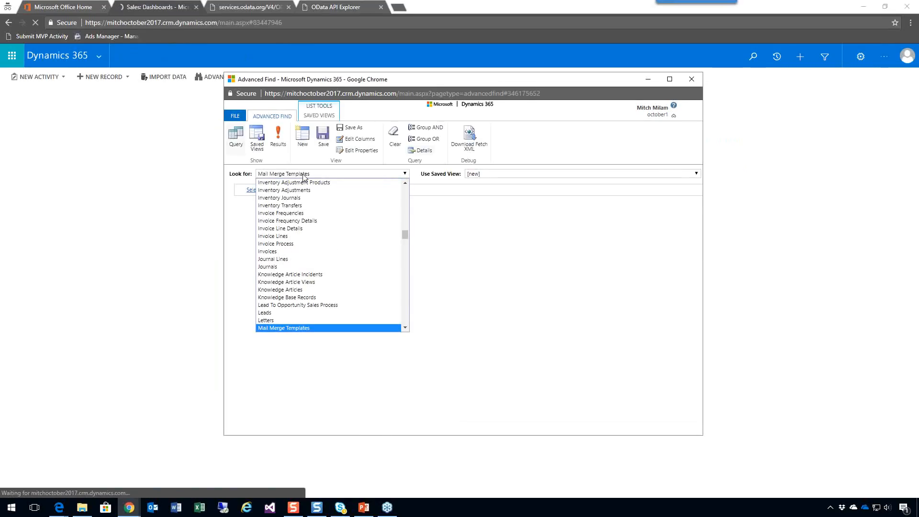
left_click(302, 286)
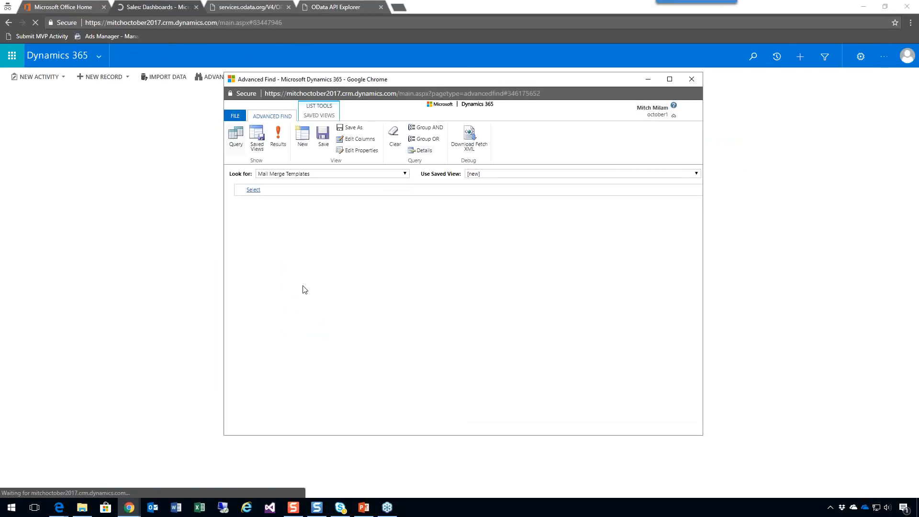
left_click(304, 174)
scroll(303, 262, "down", 3)
scroll(303, 262, "up", 10)
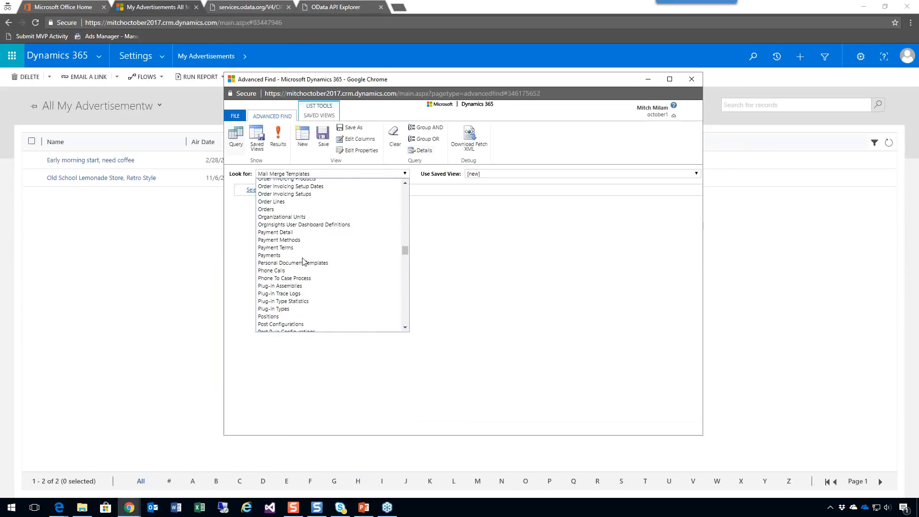
scroll(303, 262, "down", 10)
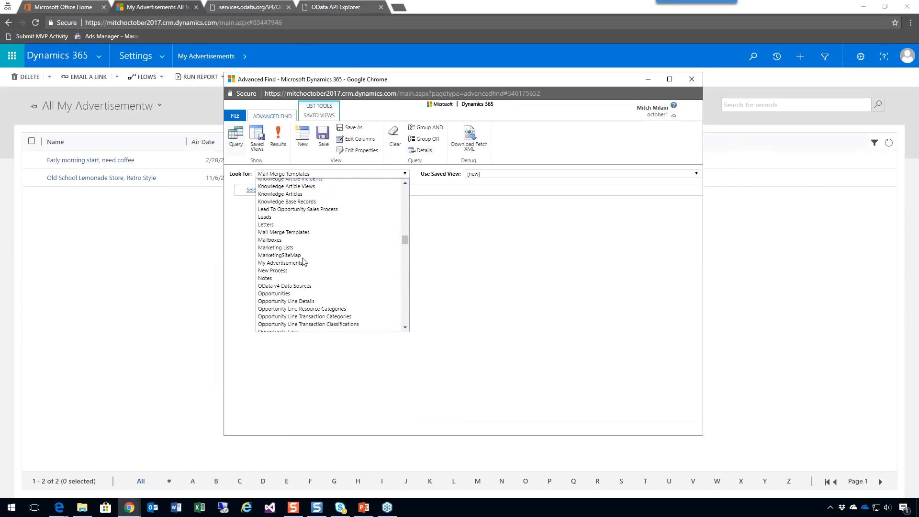
left_click(300, 263)
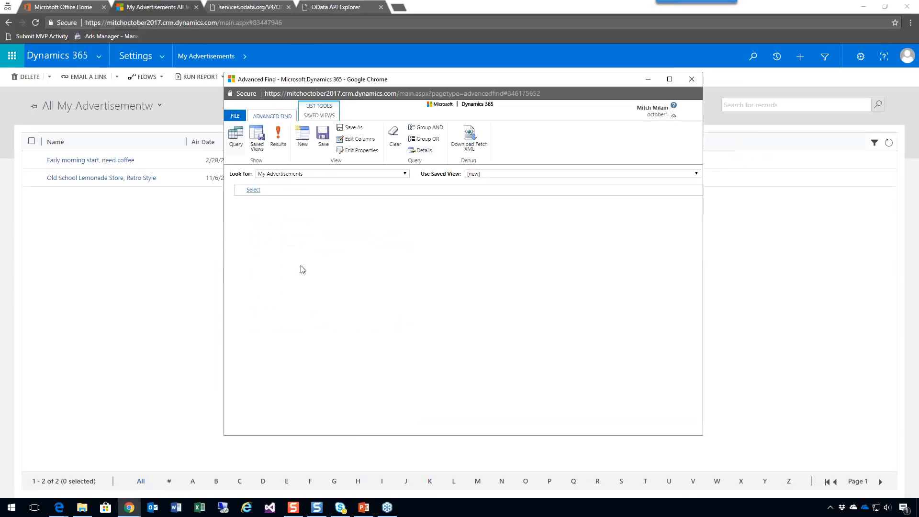
left_click(282, 140)
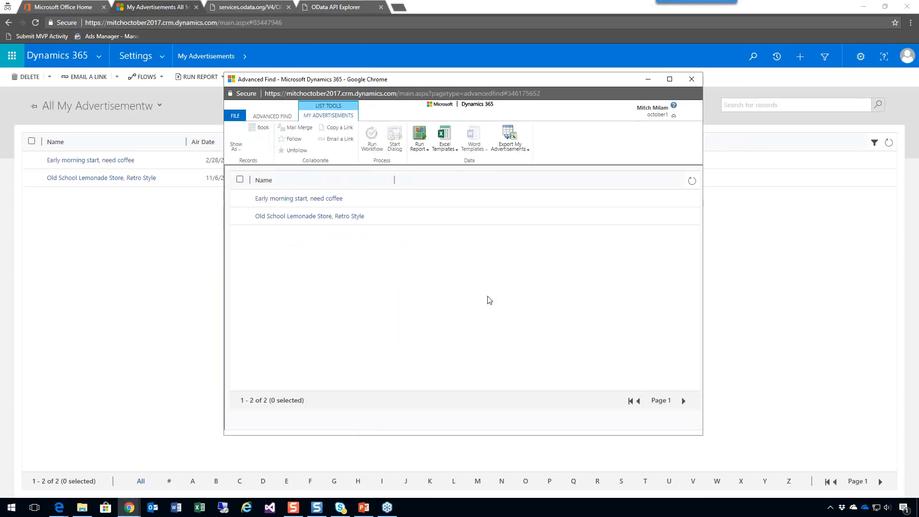
Open the OData V4 sample service's metadata document in a new browser tab, at services.odata.org/V4/OData/OData.svc/$metadata.
left_click(257, 8)
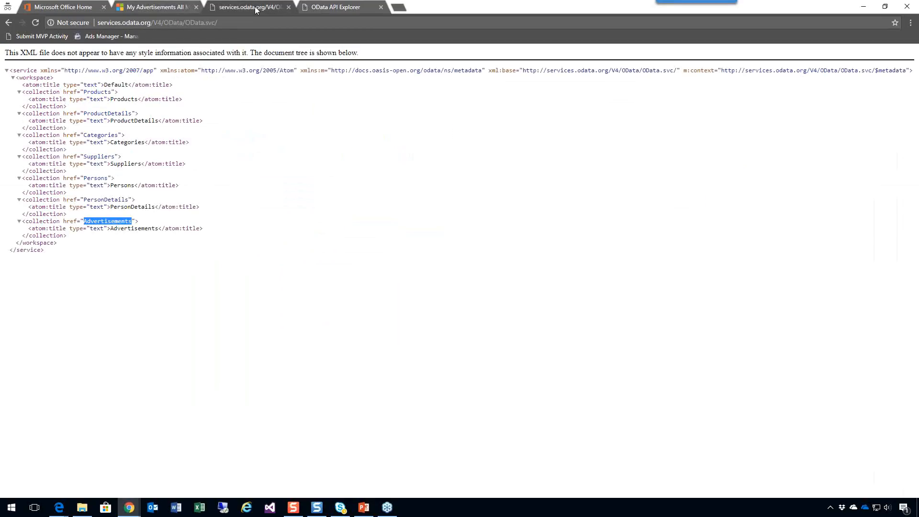
left_click(302, 23)
key("ctrl+c")
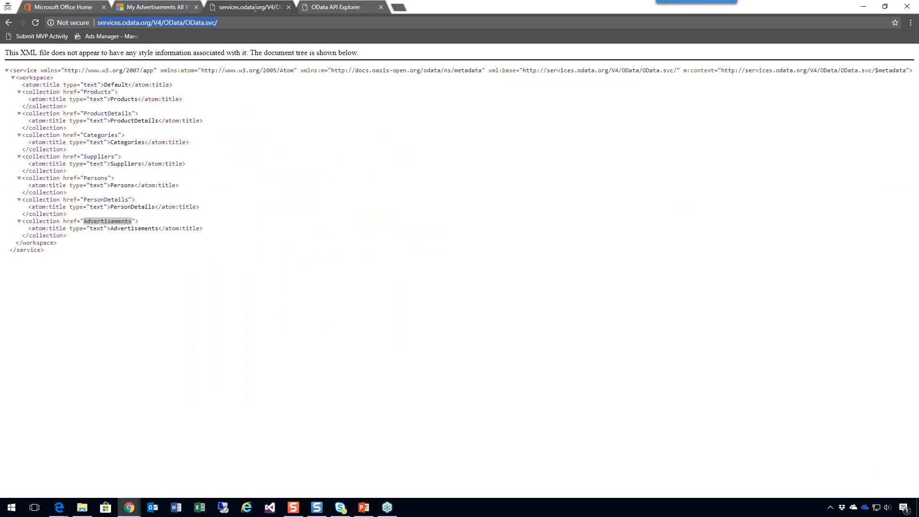
left_click(399, 10)
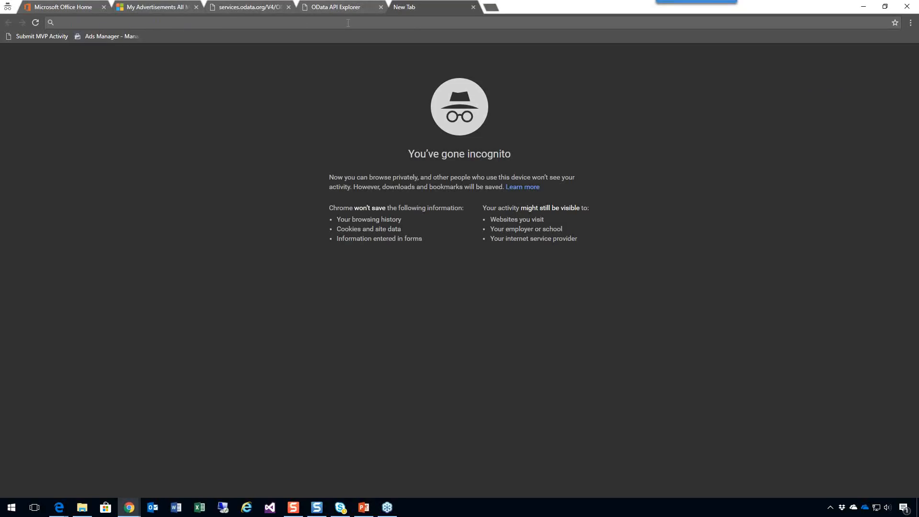
key("ctrl+v")
type("$me")
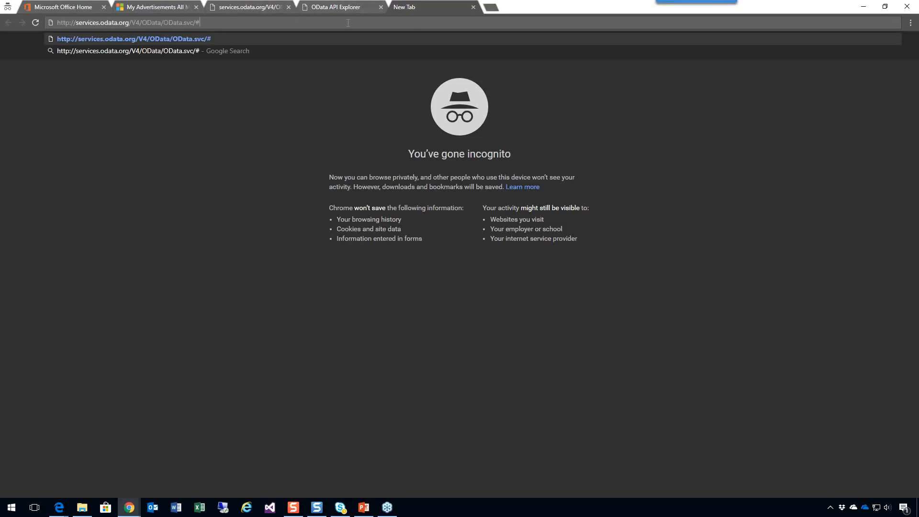
type("tadata")
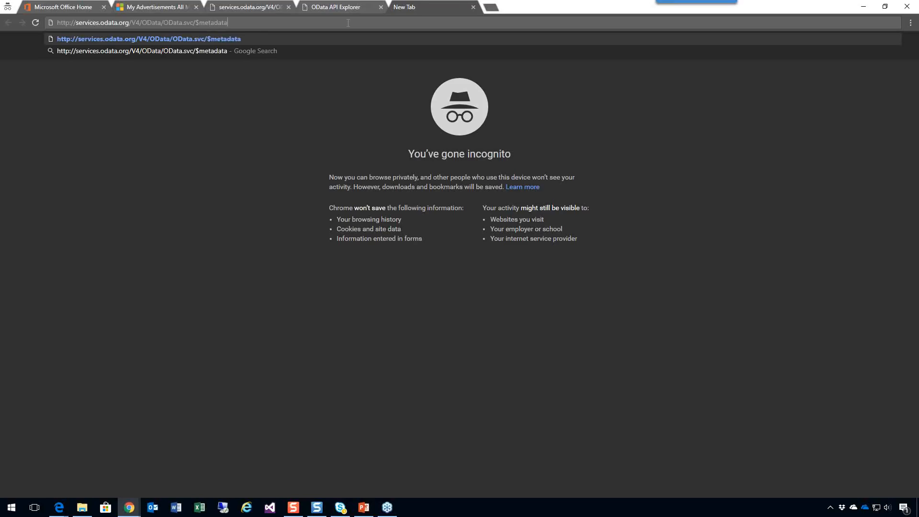
key("Return")
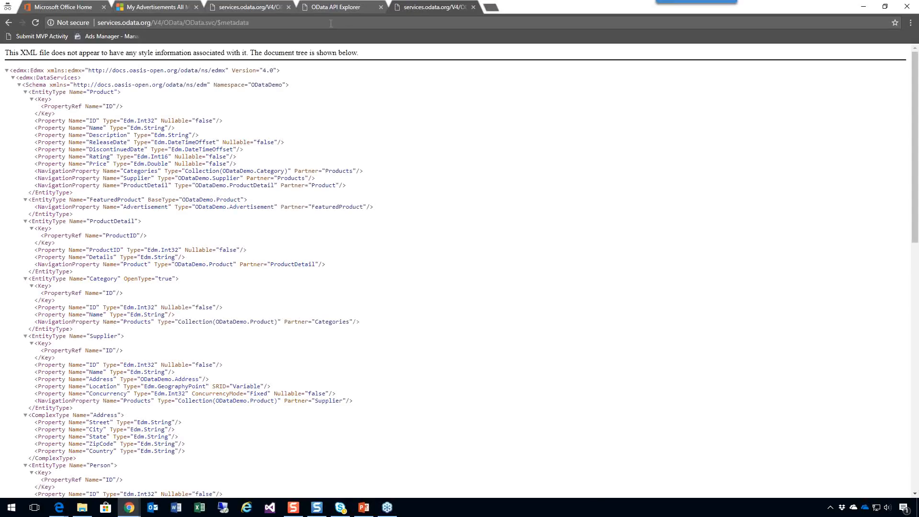
Collapse the metadata's types from Product through PersonDetail and highlight the Nullable attributes of Advertisement's AirDate and ID properties.
left_click(25, 93)
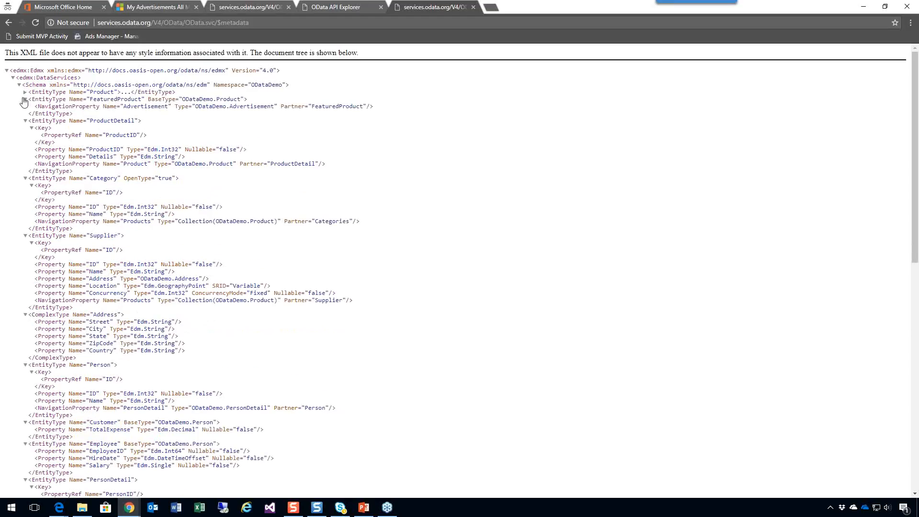
left_click(25, 99)
left_click(25, 100)
left_click(25, 99)
left_click(25, 107)
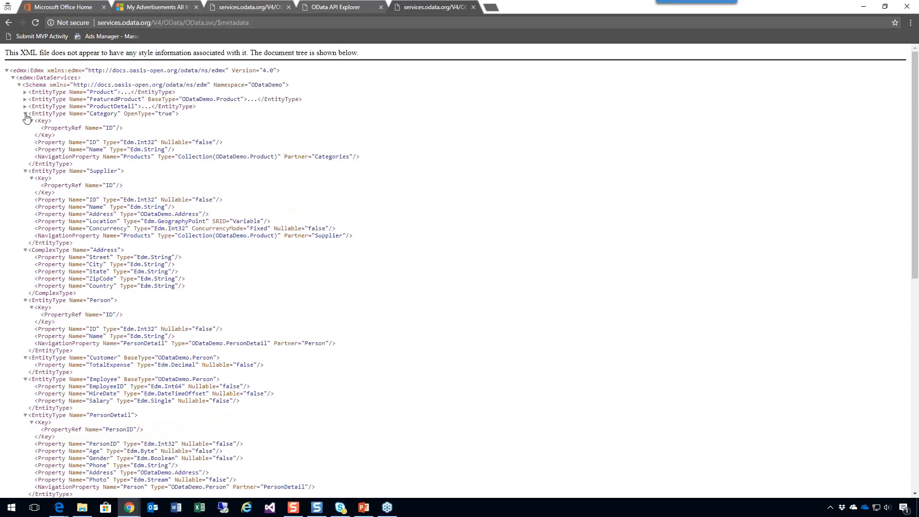
left_click(25, 114)
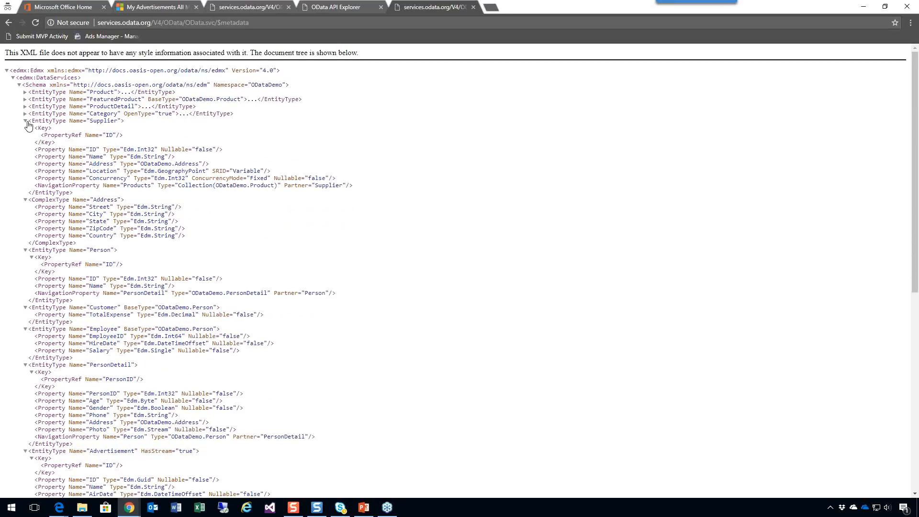
left_click(26, 121)
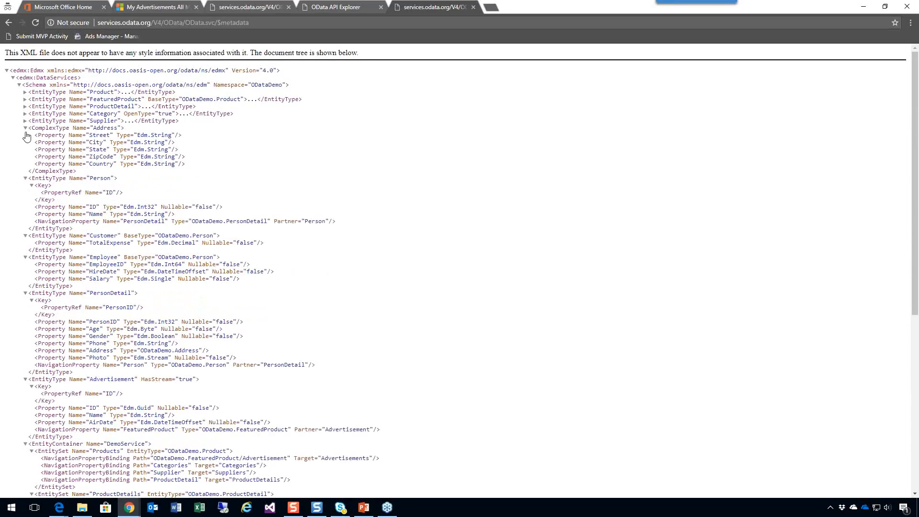
left_click(26, 128)
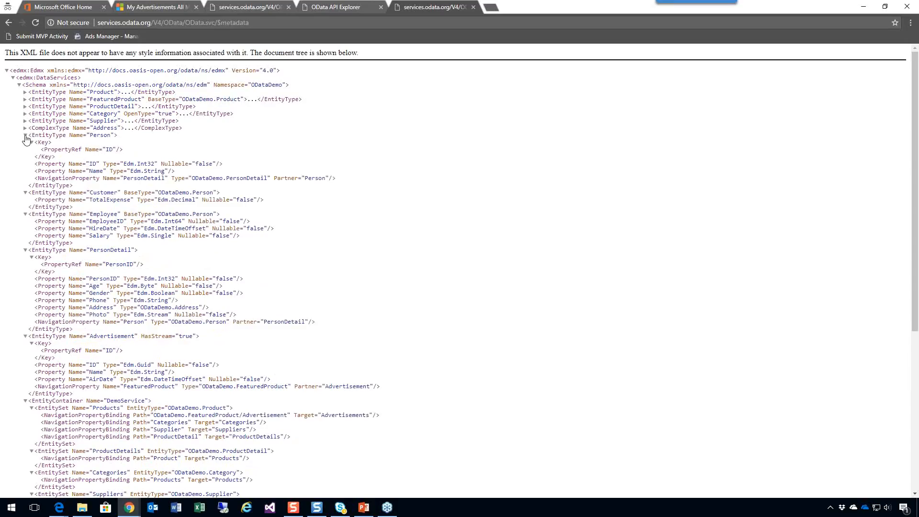
left_click(26, 136)
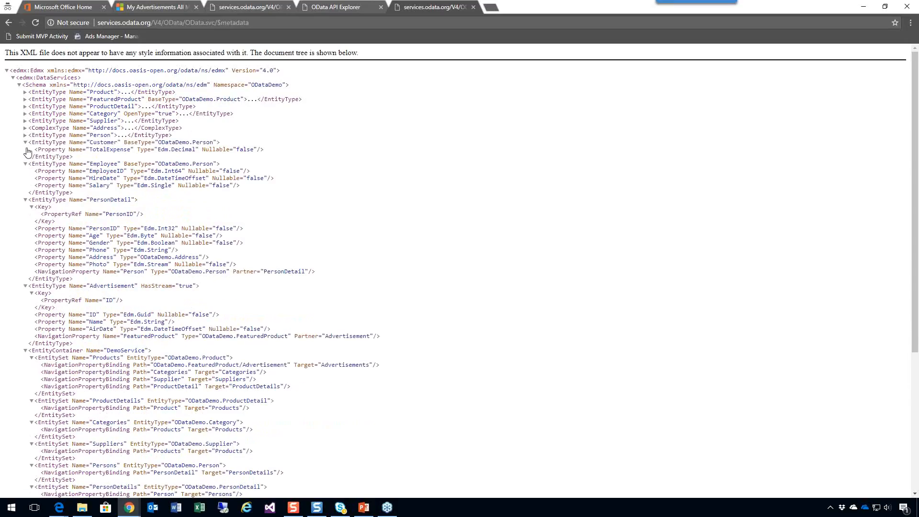
left_click(25, 142)
left_click(25, 149)
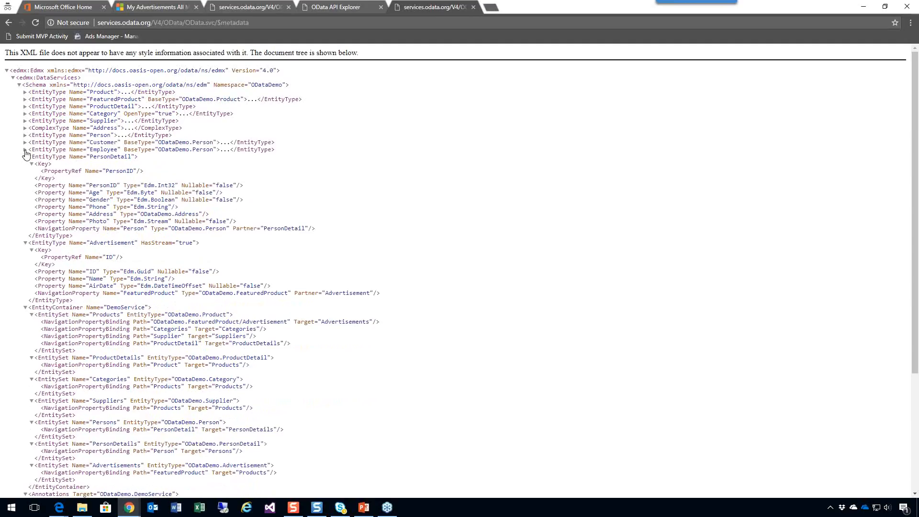
left_click(25, 157)
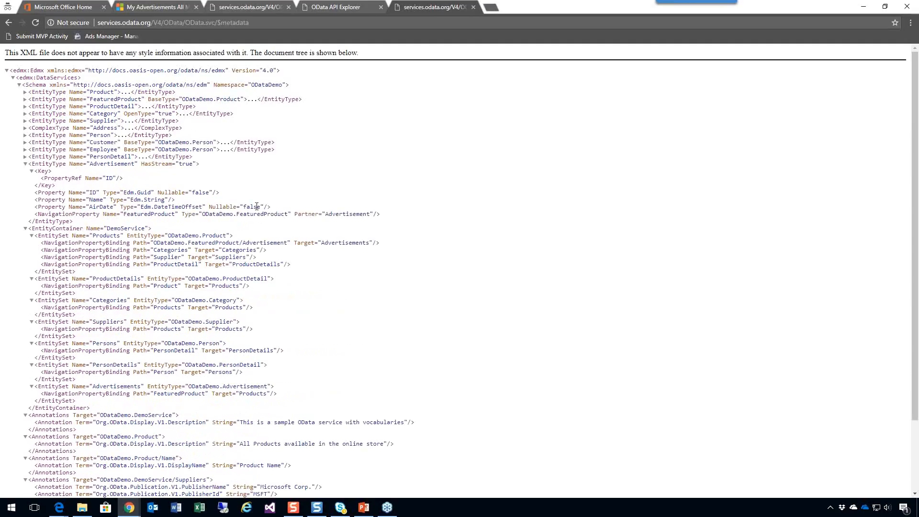
left_click_drag(211, 207, 269, 208)
left_click_drag(165, 192, 216, 193)
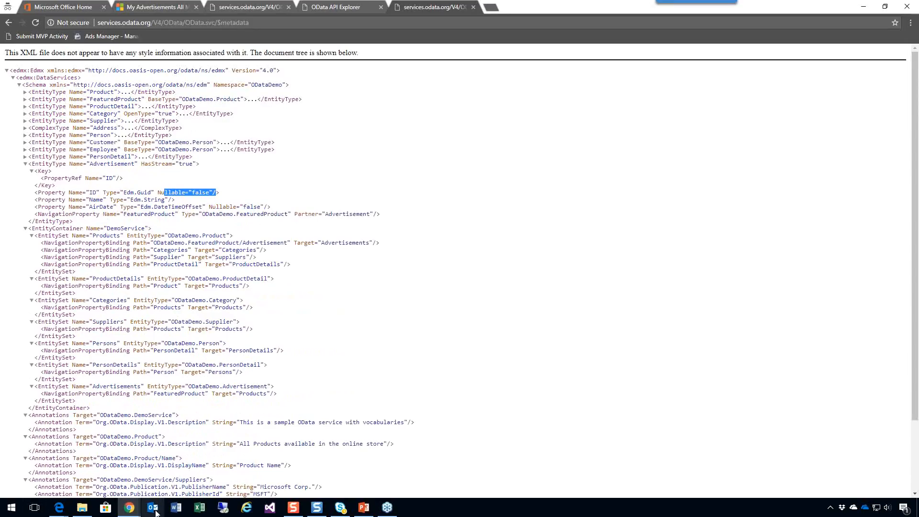
Review the Advanced Find results window and open the "Early morning start, need coffee" record from the My Advertisements list.
mouse_move(132, 511)
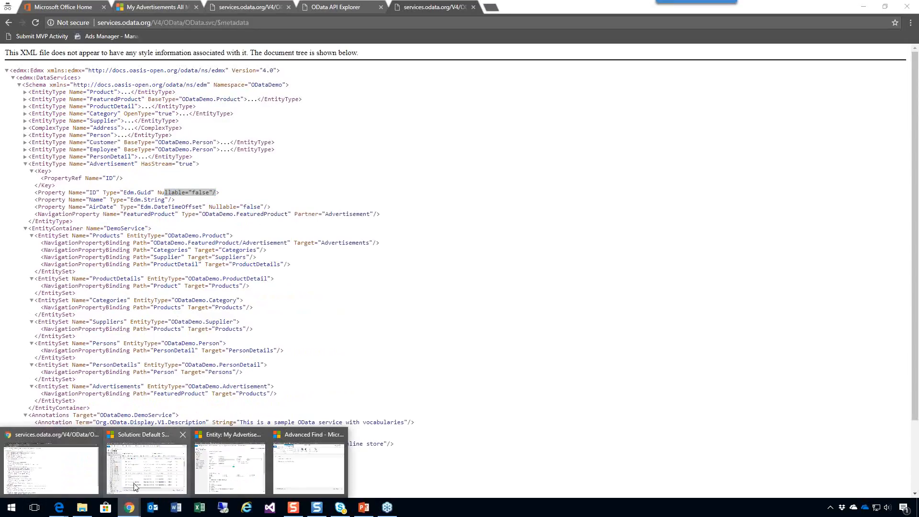
left_click(314, 453)
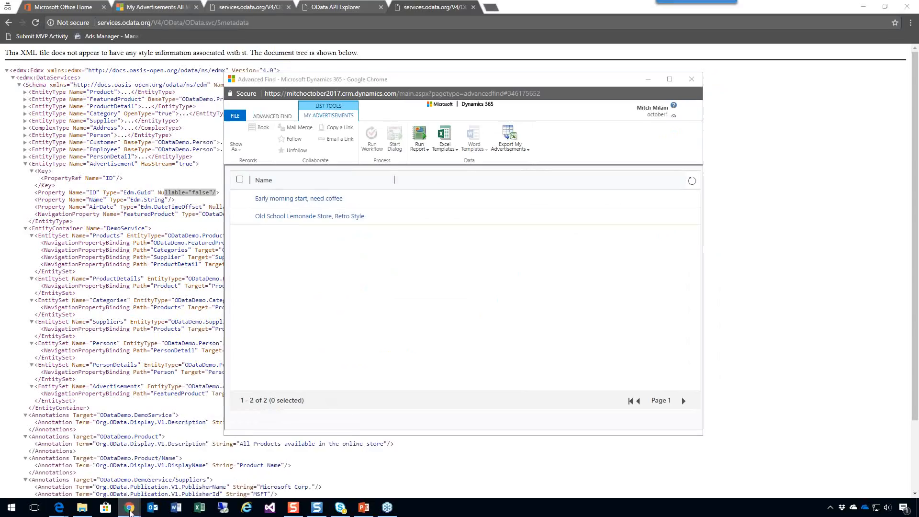
left_click(130, 508)
left_click(69, 477)
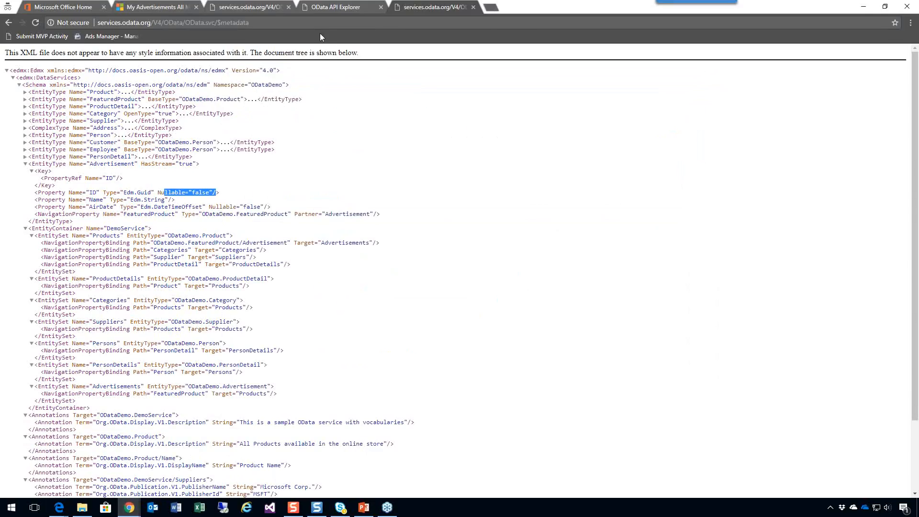
left_click(158, 8)
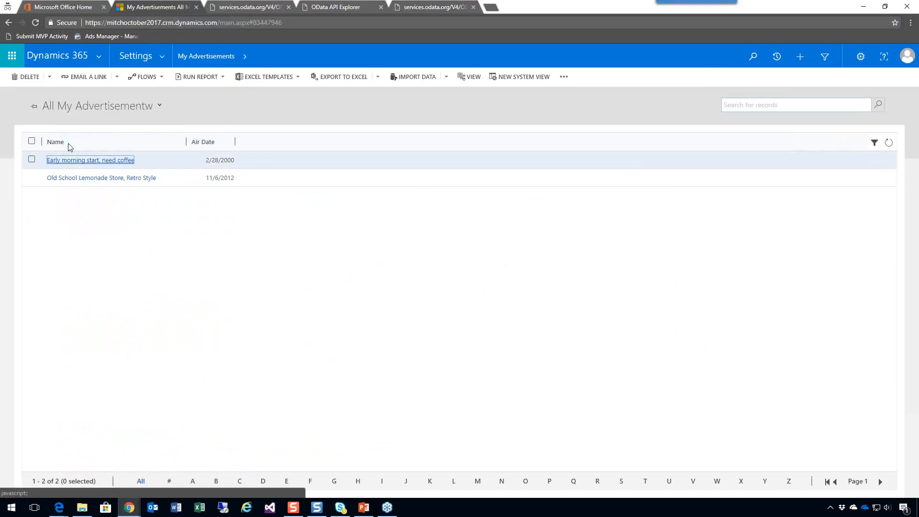
left_click(68, 159)
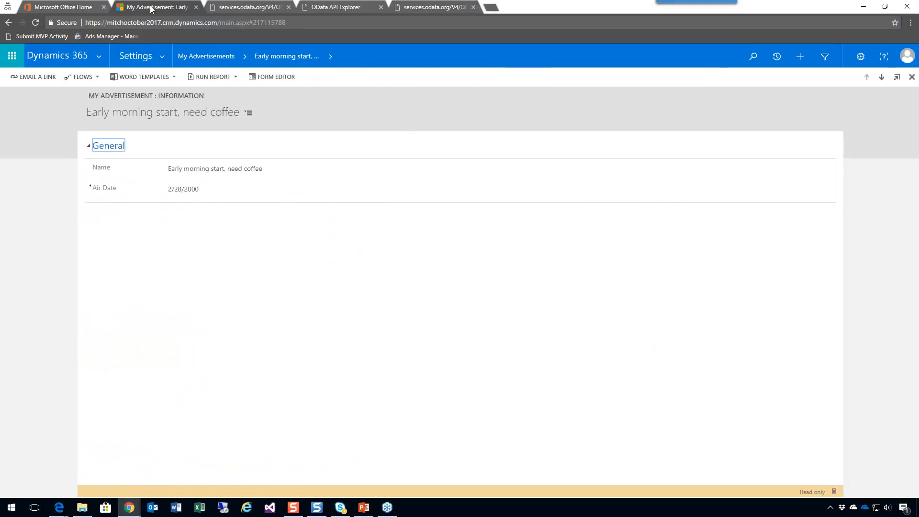
View the All Solutions list and return to the My Advertisements records.
left_click(162, 56)
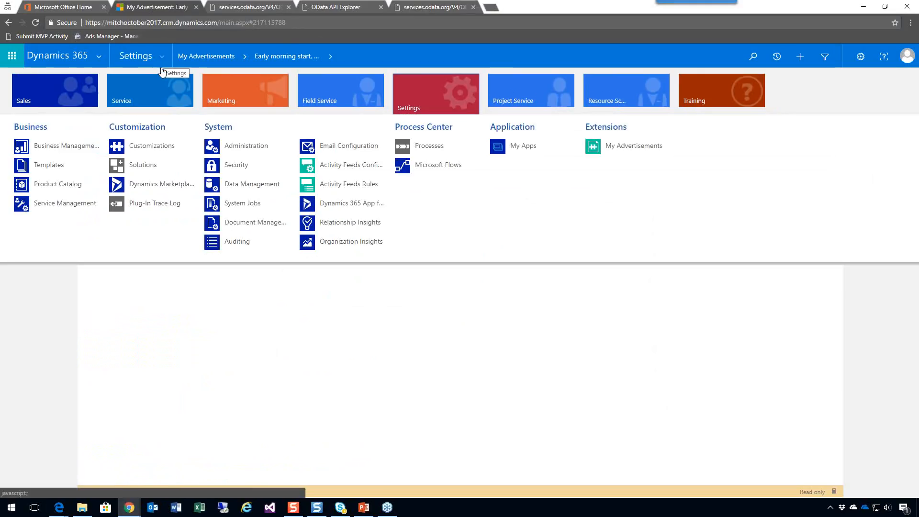
left_click(143, 166)
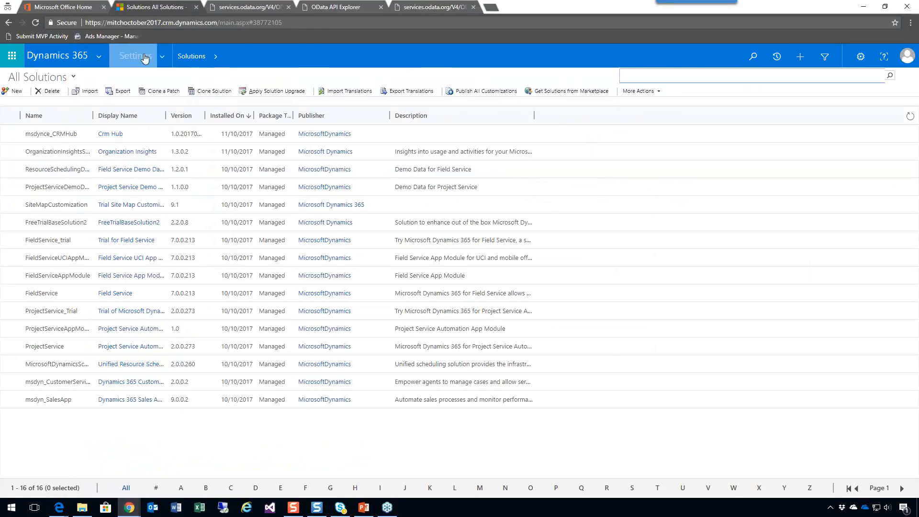
left_click(165, 59)
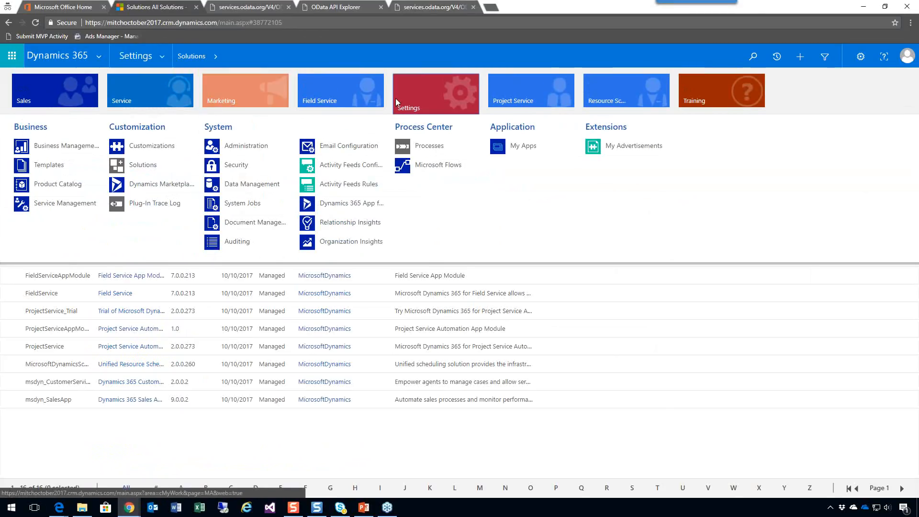
left_click(618, 146)
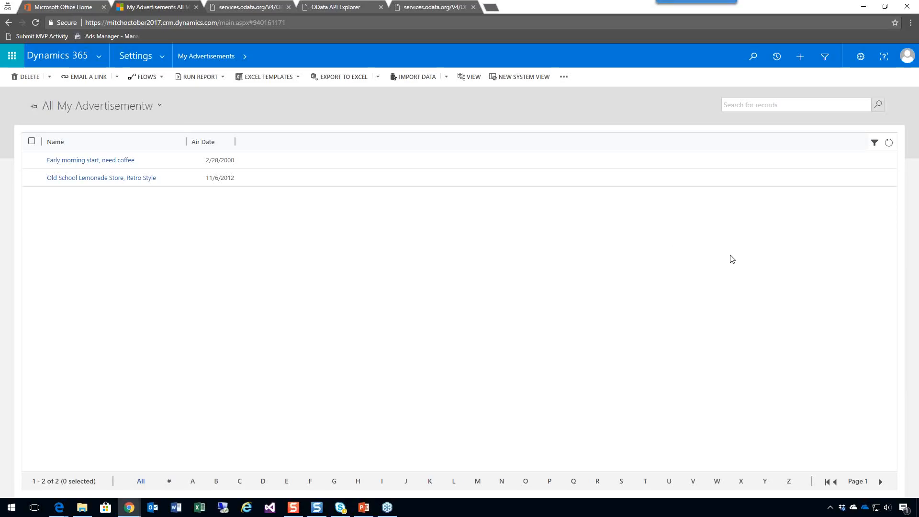
Start a solution import from All Solutions and choose CRMRESTBuilder_2_3_0_0_managed (2).zip from the JavaScriptDevShared CRM Solutions folder.
left_click(162, 57)
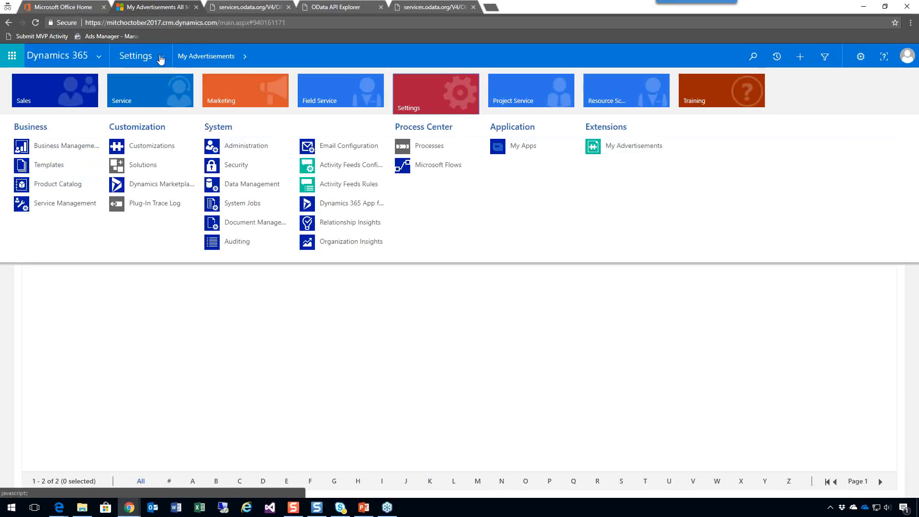
left_click(135, 165)
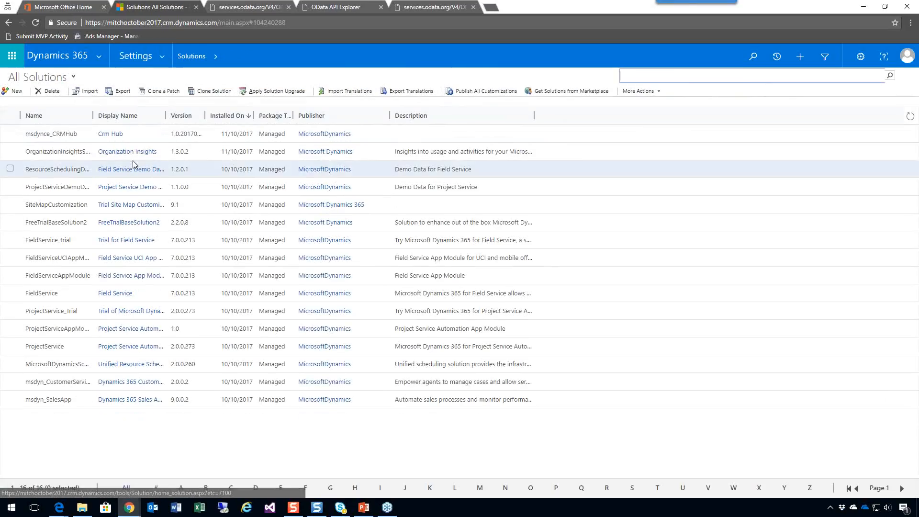
left_click(88, 92)
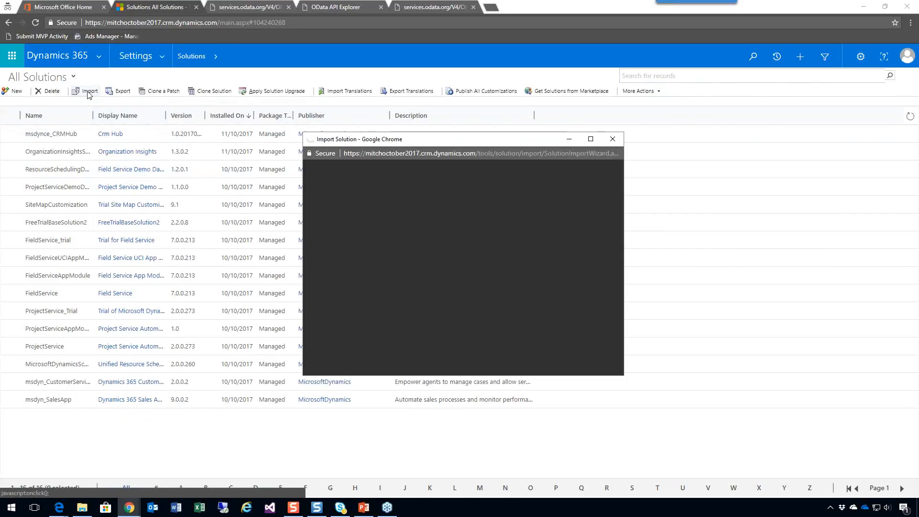
left_click(351, 206)
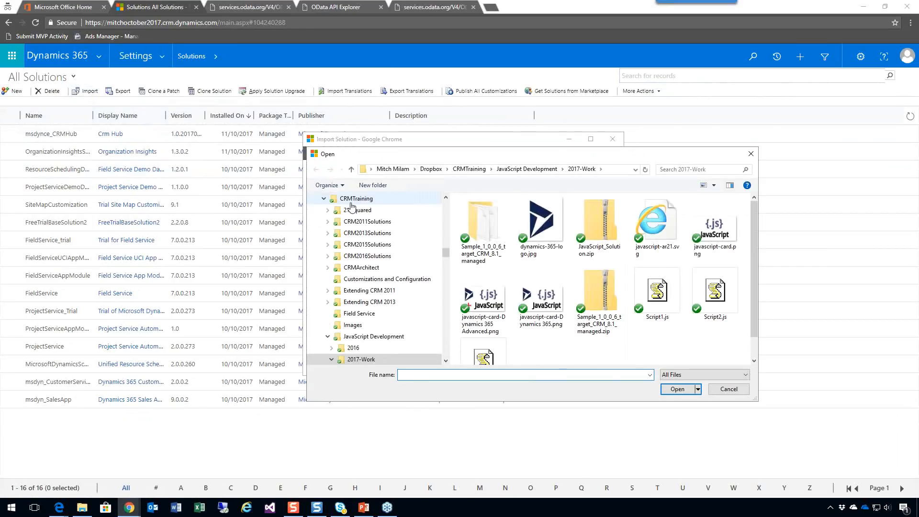
left_click(519, 170)
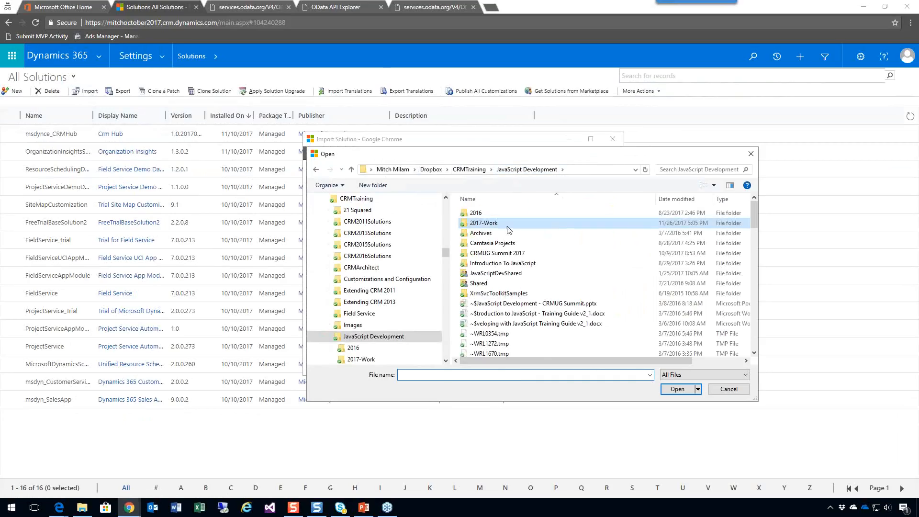
double_click(503, 274)
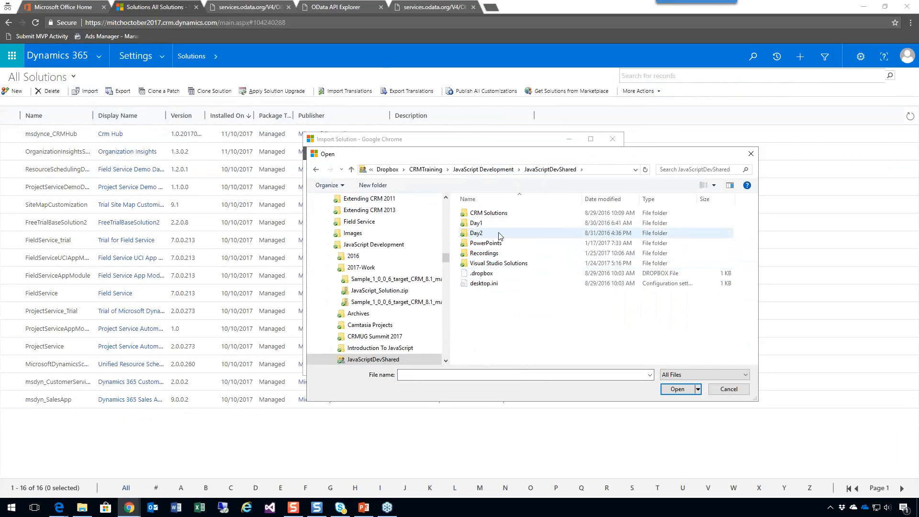
double_click(494, 214)
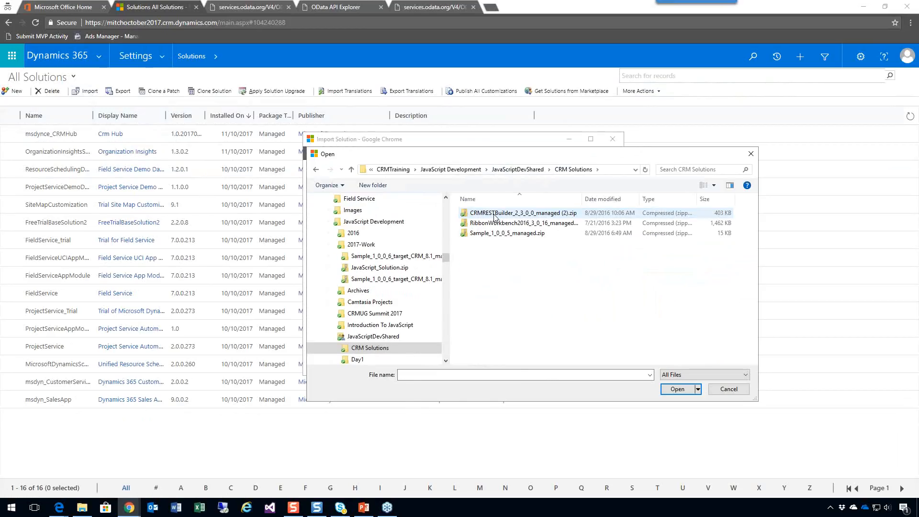
double_click(495, 215)
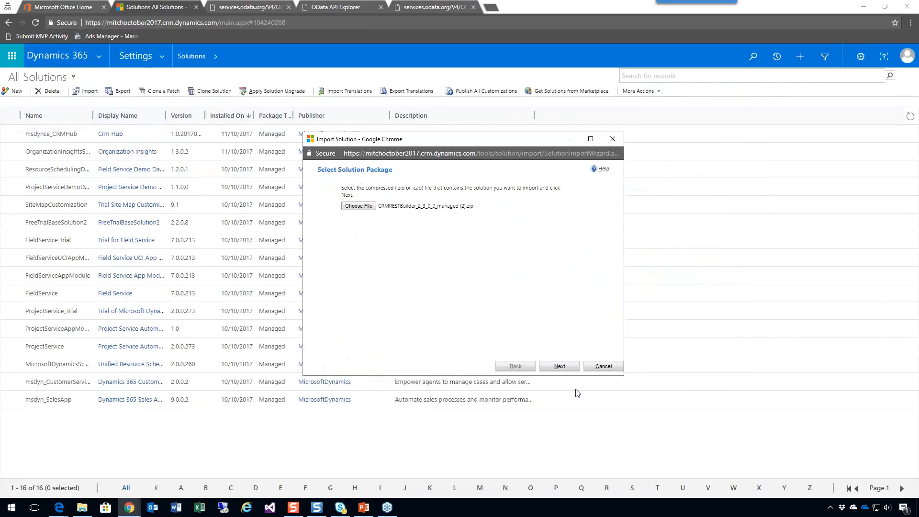
Import the CRM REST Builder solution package and close the import wizard.
left_click(561, 367)
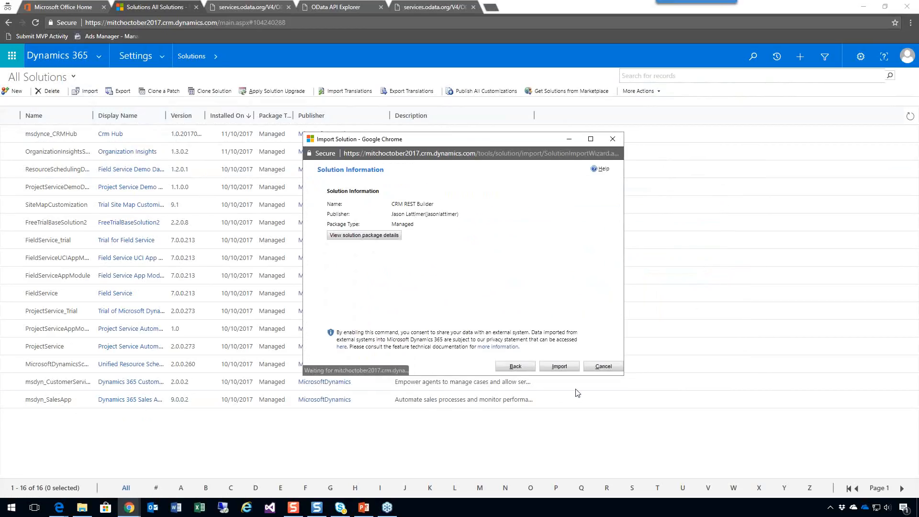
left_click(560, 366)
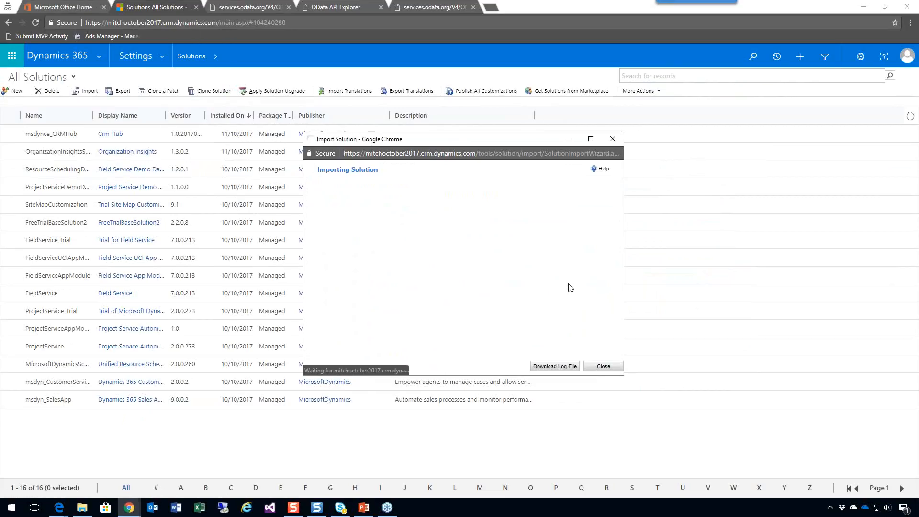
left_click(603, 367)
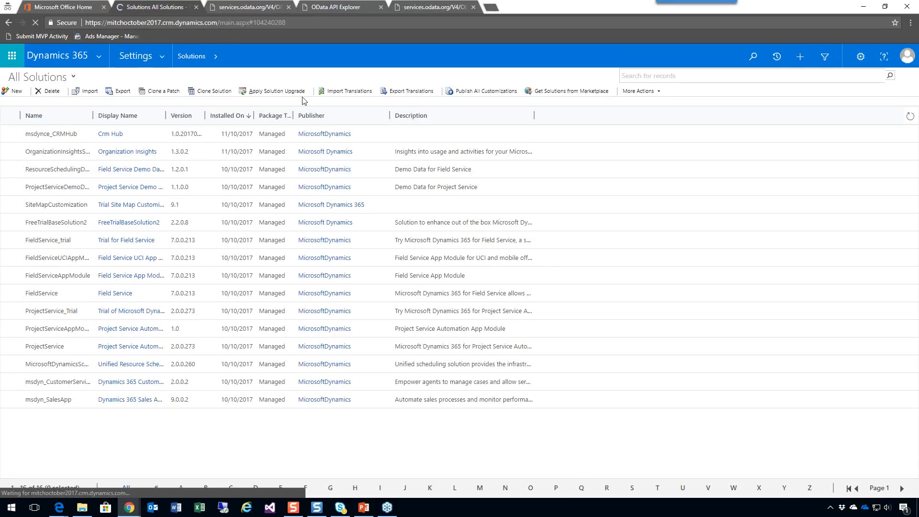
Show the CRM REST Builder solution's configuration page in a maximized window and set the request action to Retrieve Multiple.
key("alt+Tab")
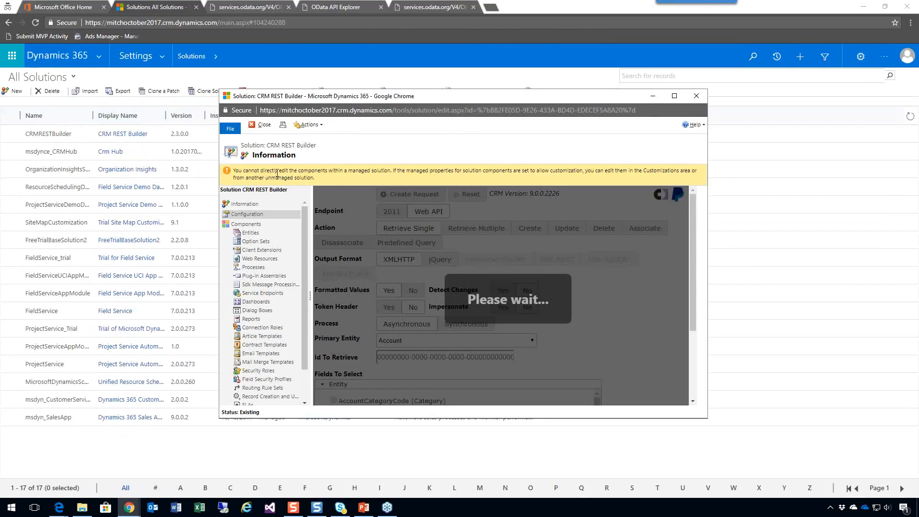
left_click(674, 95)
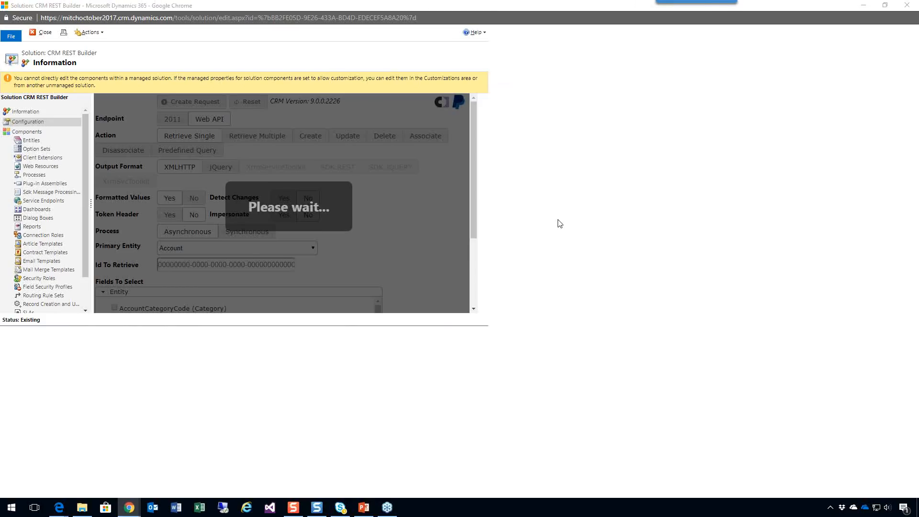
key("alt+Tab")
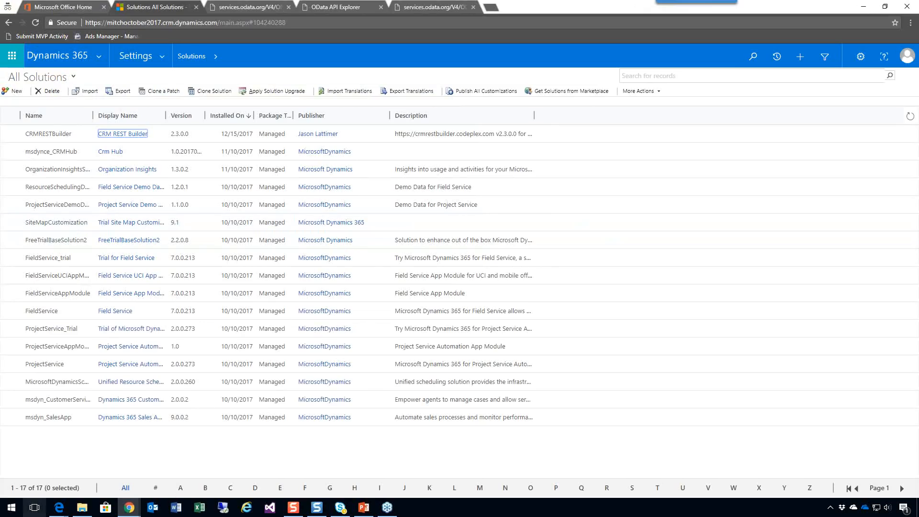
left_click(129, 507)
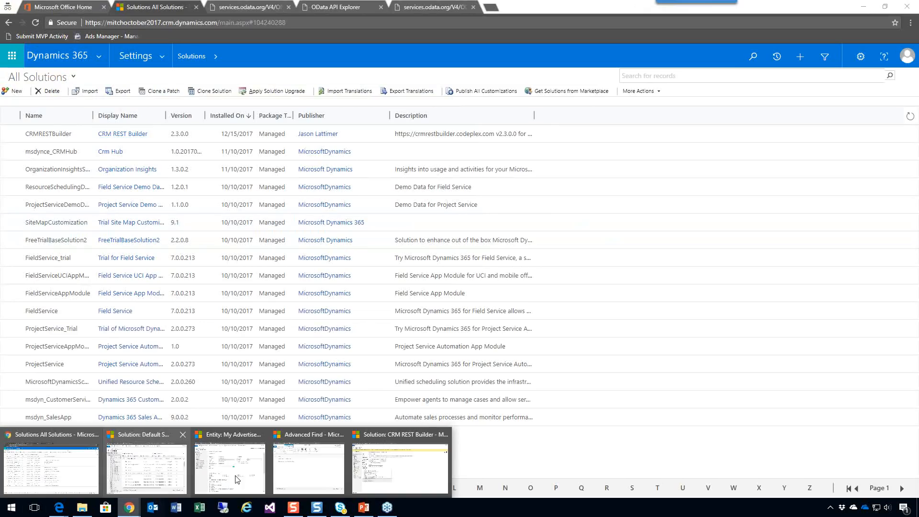
left_click(387, 475)
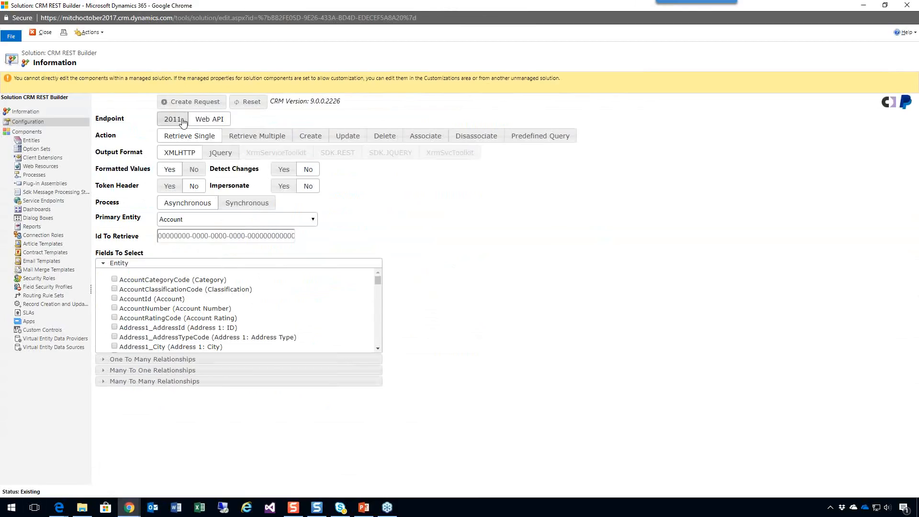
left_click(248, 136)
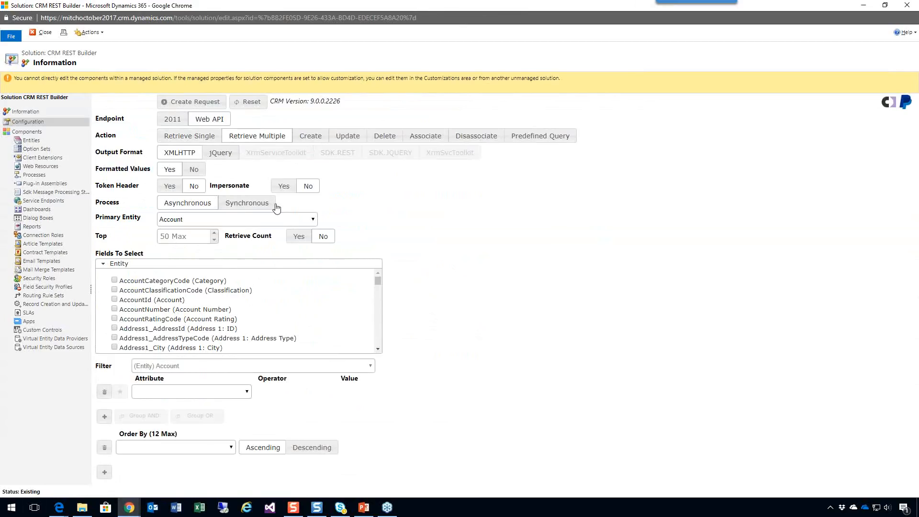
Set the request's primary entity to new_myadvertisement and select the fields new_AirDate, new_myadvertisementId and new_name.
left_click(314, 223)
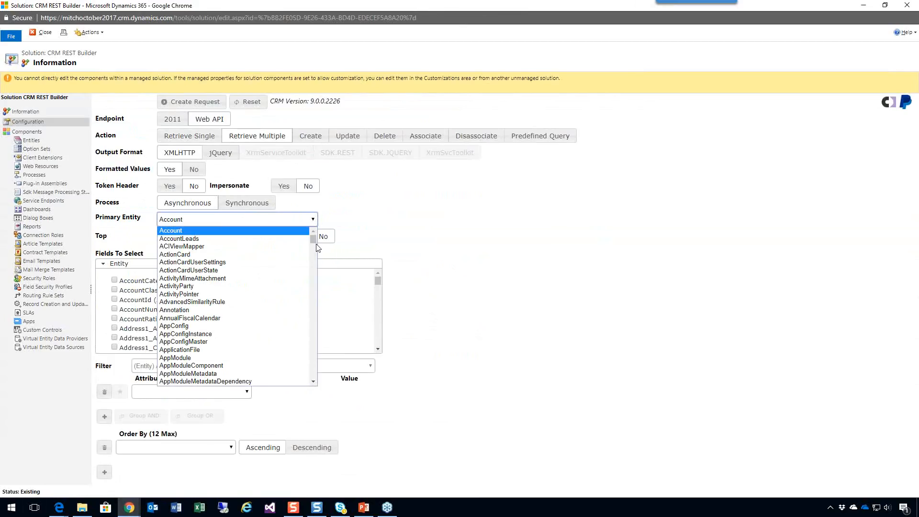
left_click_drag(313, 240, 327, 336)
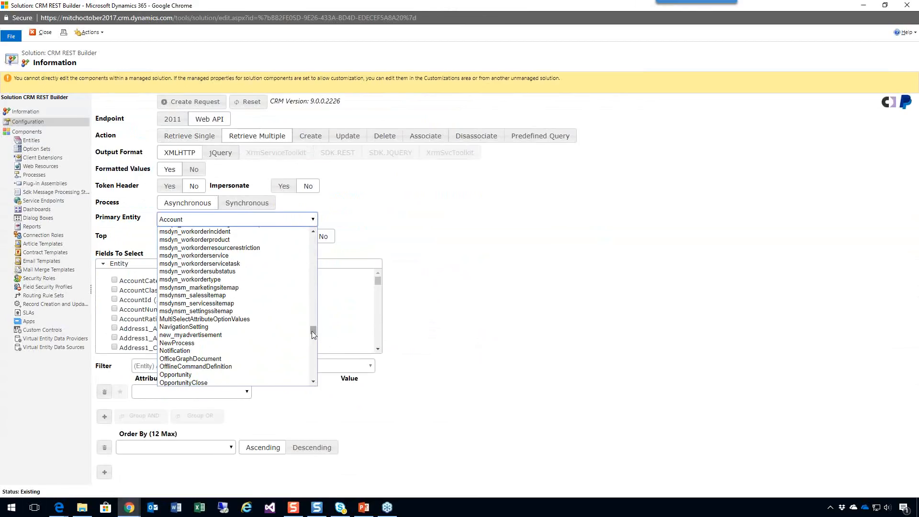
left_click(227, 339)
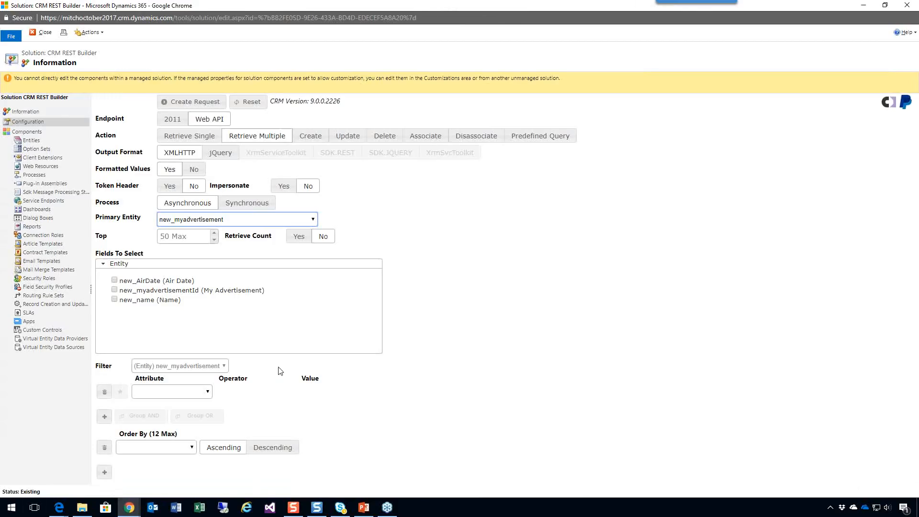
left_click(114, 280)
left_click(115, 290)
left_click(115, 300)
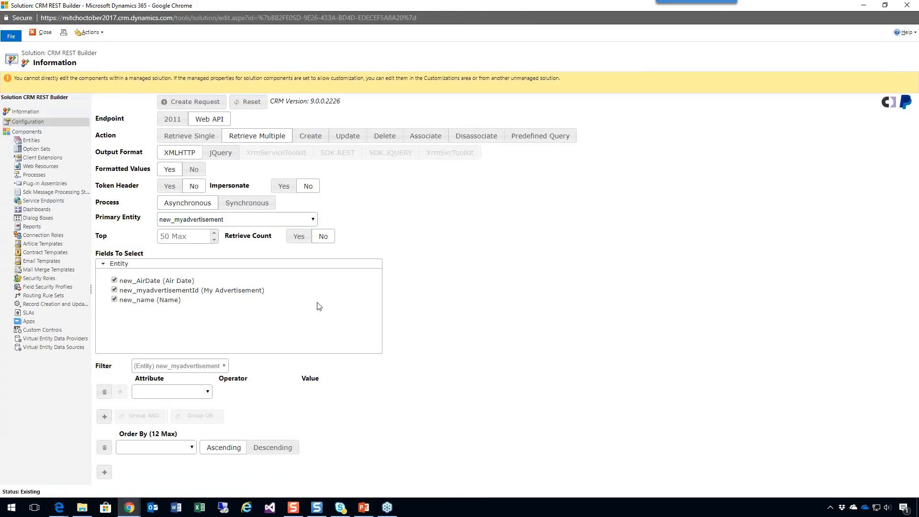
Create the request and execute its code, then review the generated code and execute it again.
left_click(190, 103)
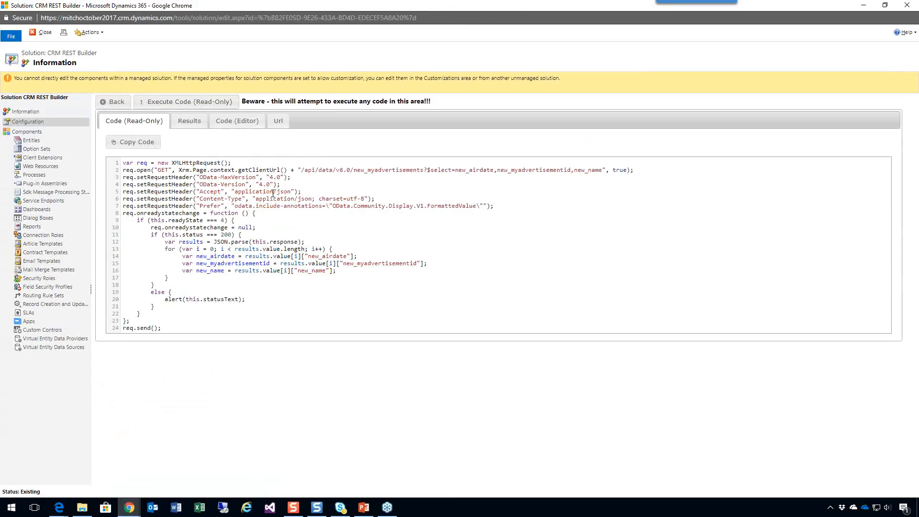
left_click(178, 102)
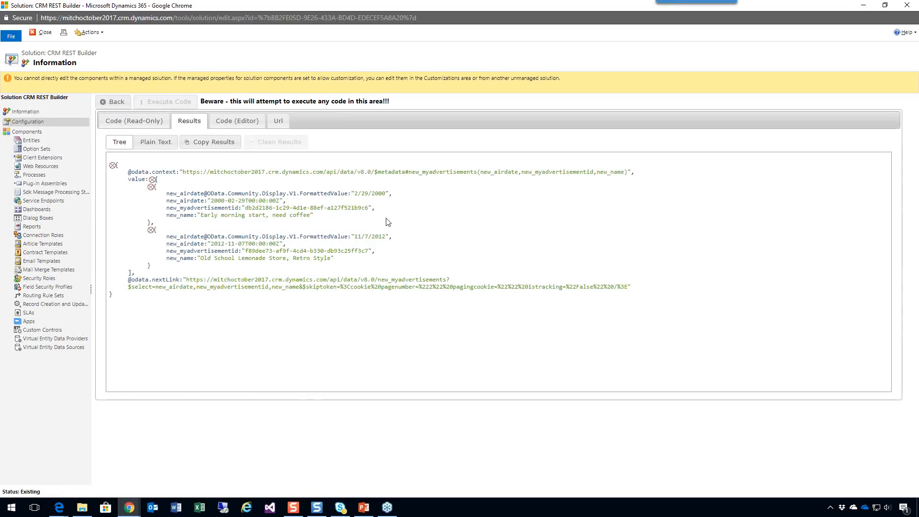
left_click(134, 121)
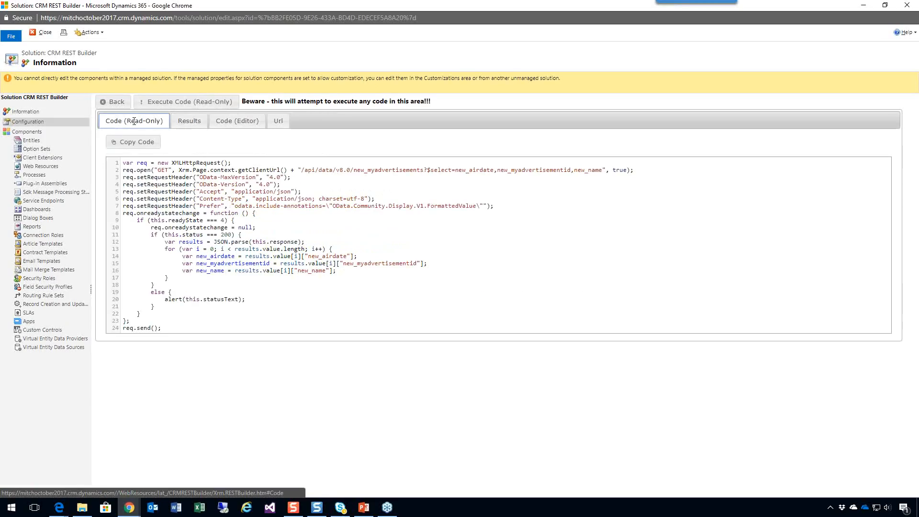
left_click(189, 103)
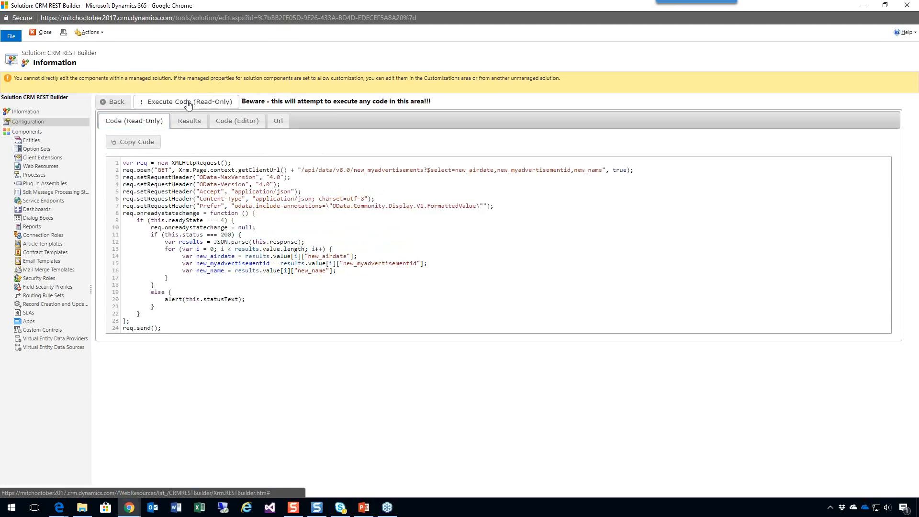
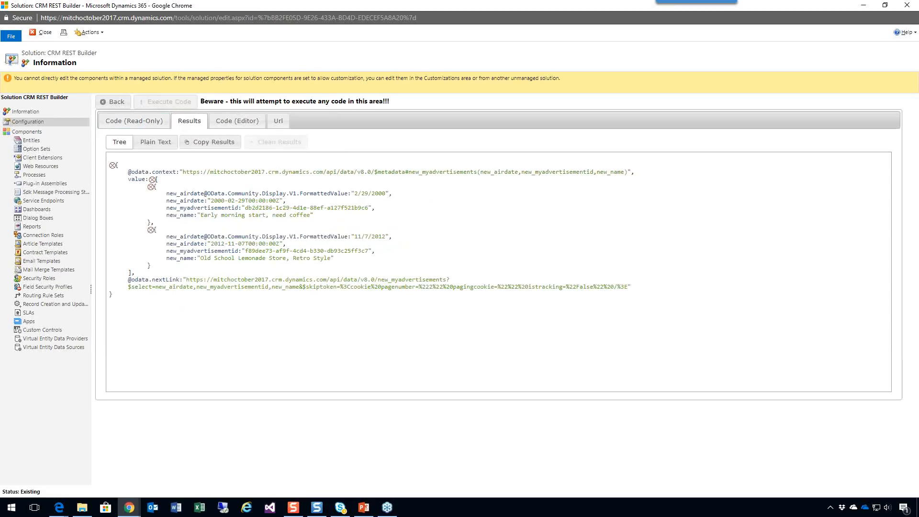
Review the generated read-only request code and inspect the Pagination Mode options of the Sample OData v4 data source.
left_click(142, 120)
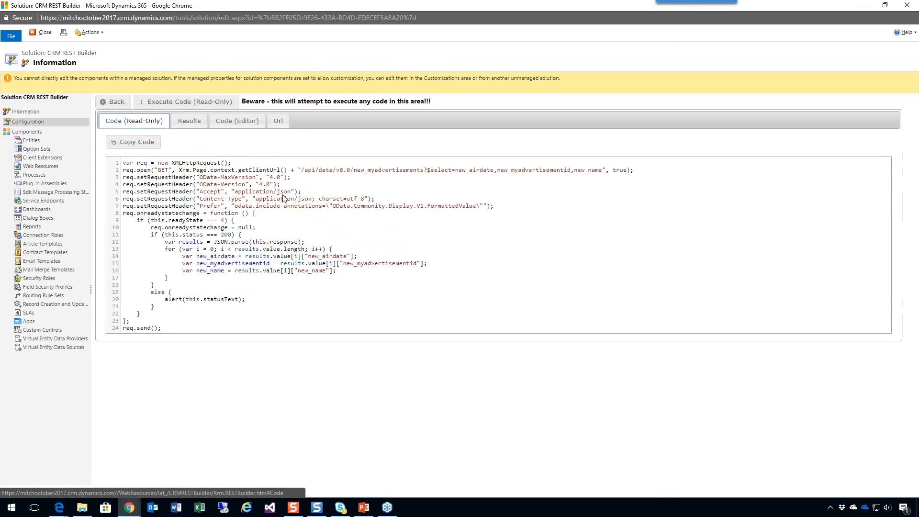
mouse_move(129, 507)
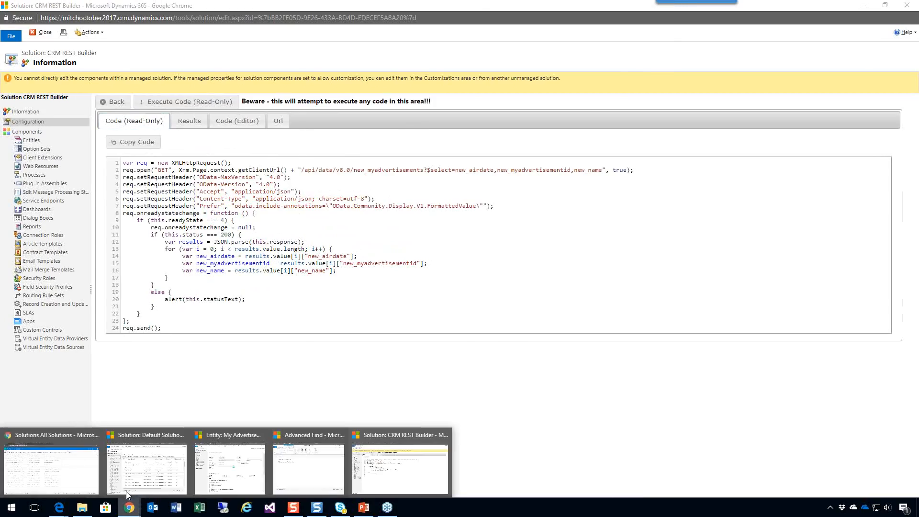
left_click(79, 478)
left_click(135, 56)
left_click(251, 147)
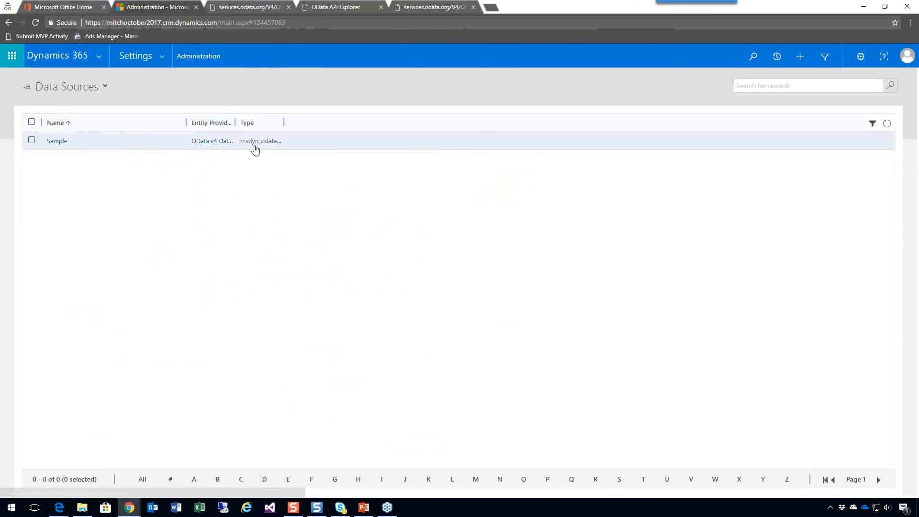
left_click(56, 162)
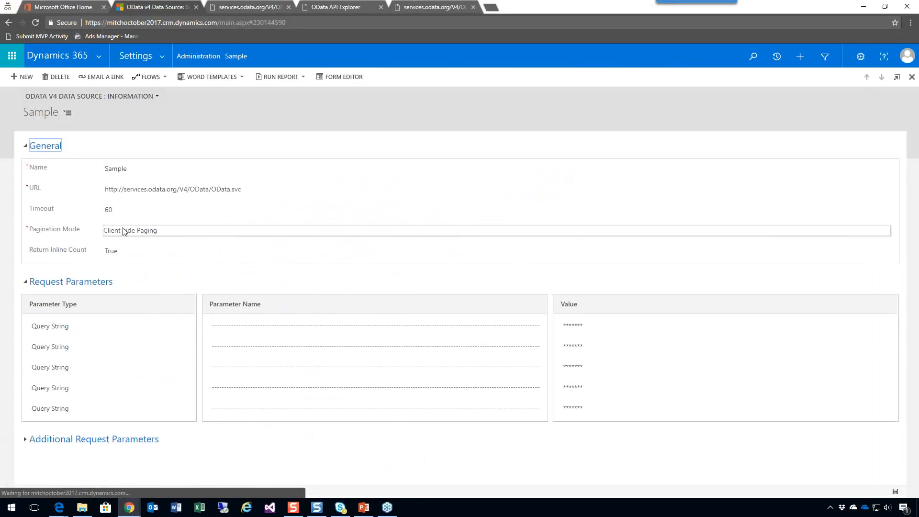
left_click(181, 236)
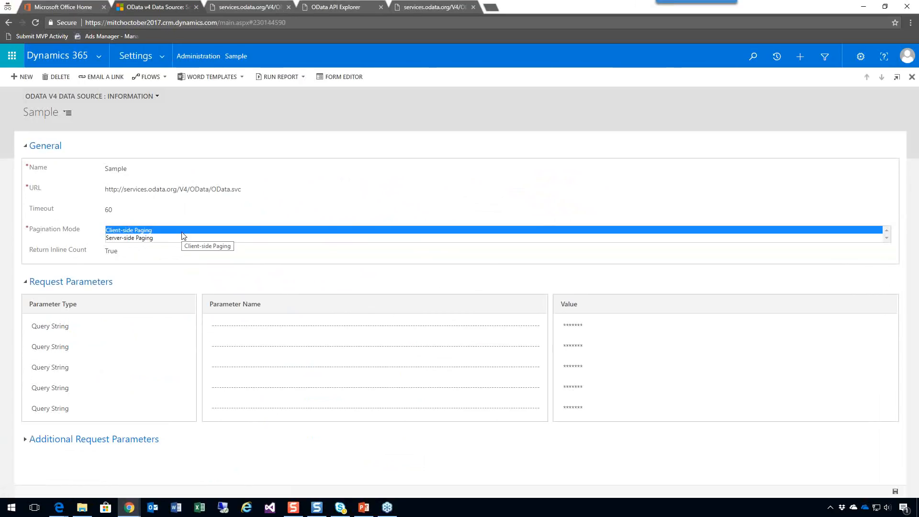
left_click(214, 274)
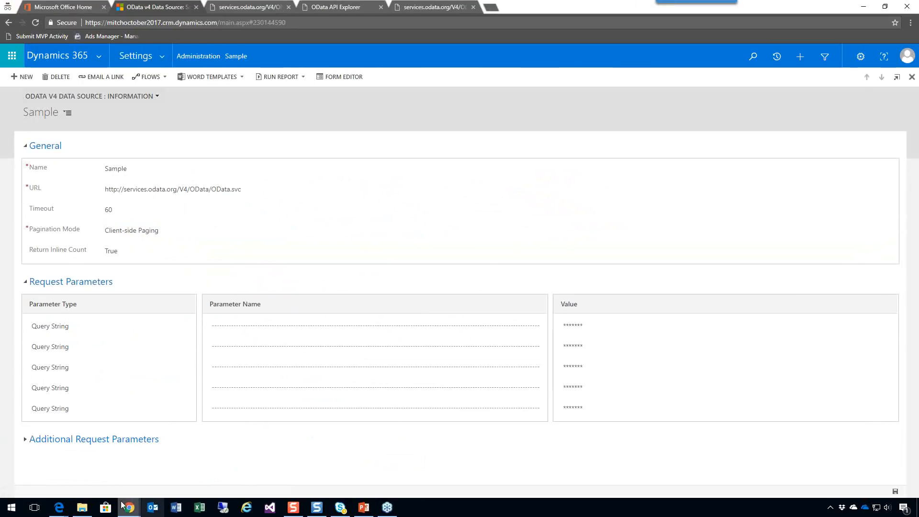
Set the My Advertisement entity's External Name to Advertisement, and save and publish the entity.
mouse_move(137, 514)
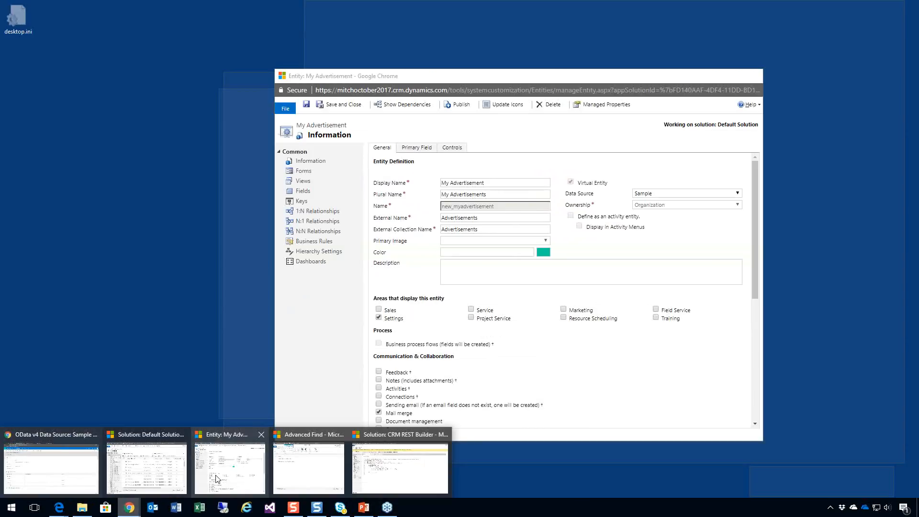
left_click(217, 479)
left_click(481, 219)
key("BackSpace")
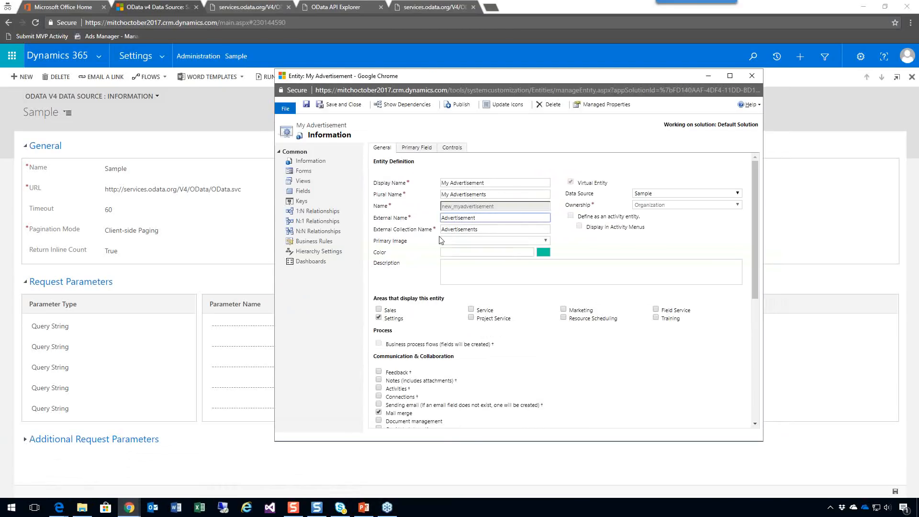
left_click(306, 105)
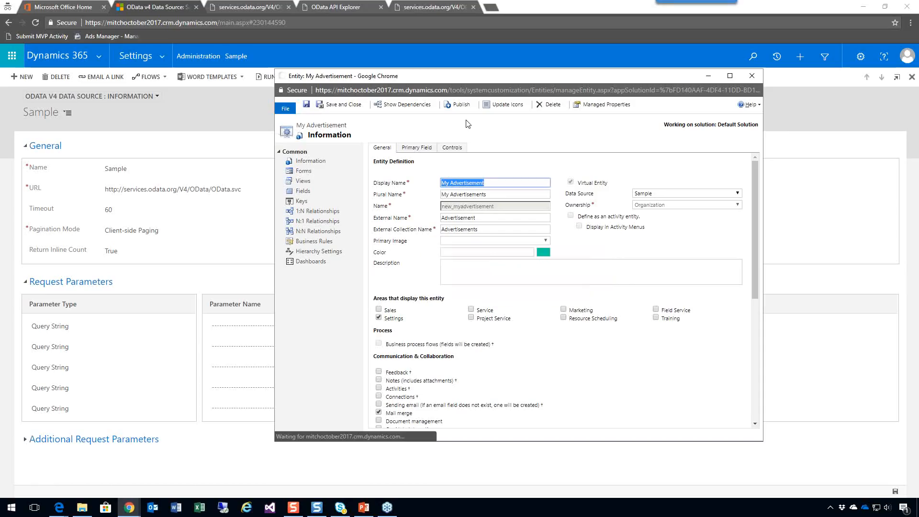
left_click(463, 106)
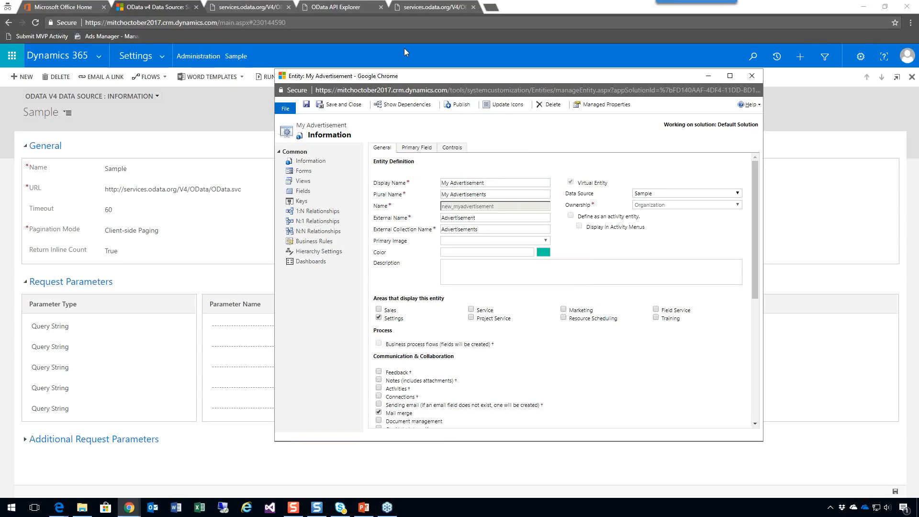
View the My Advertisements records and examine the entity's Plural Name, External Name and External Collection Name.
left_click(165, 56)
left_click(641, 145)
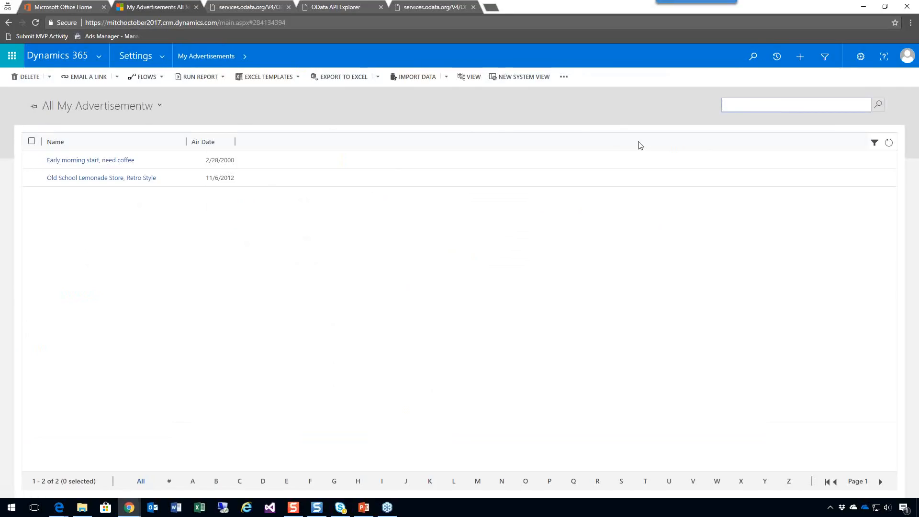
left_click(129, 507)
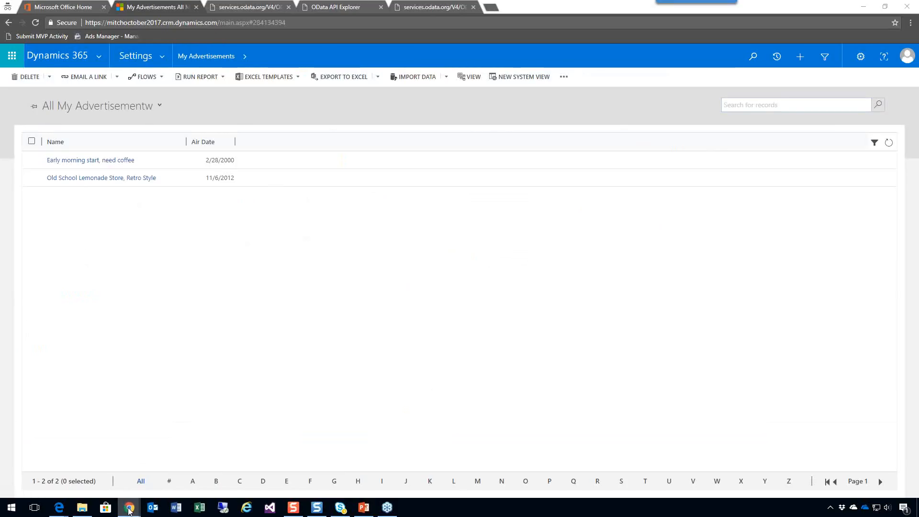
left_click(227, 475)
left_click(498, 217)
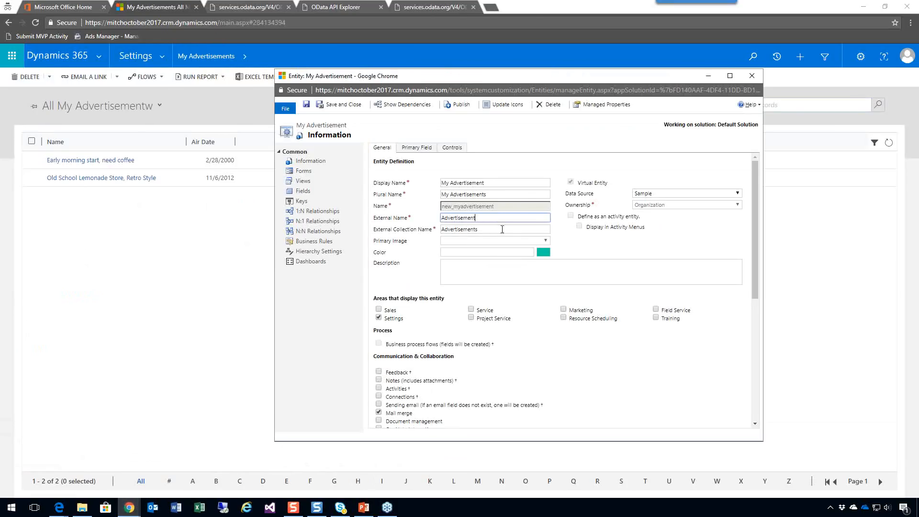
left_click(502, 230)
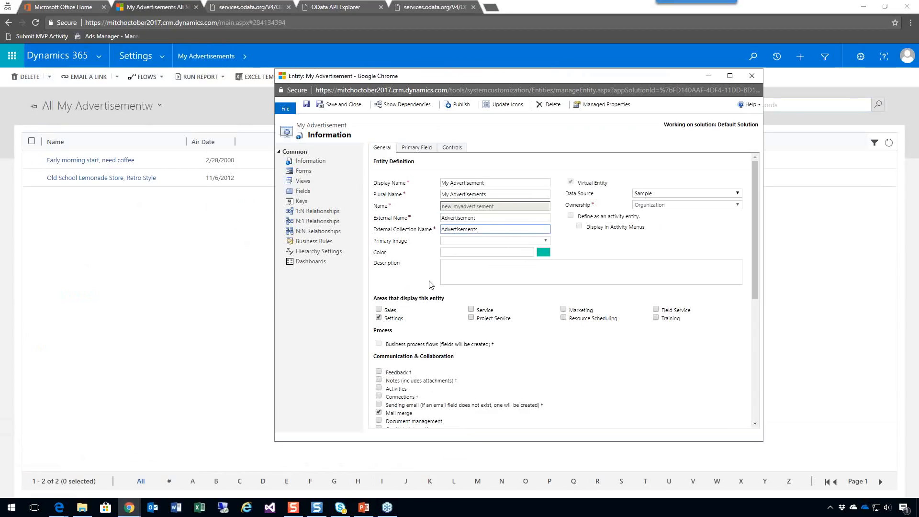
left_click(529, 195)
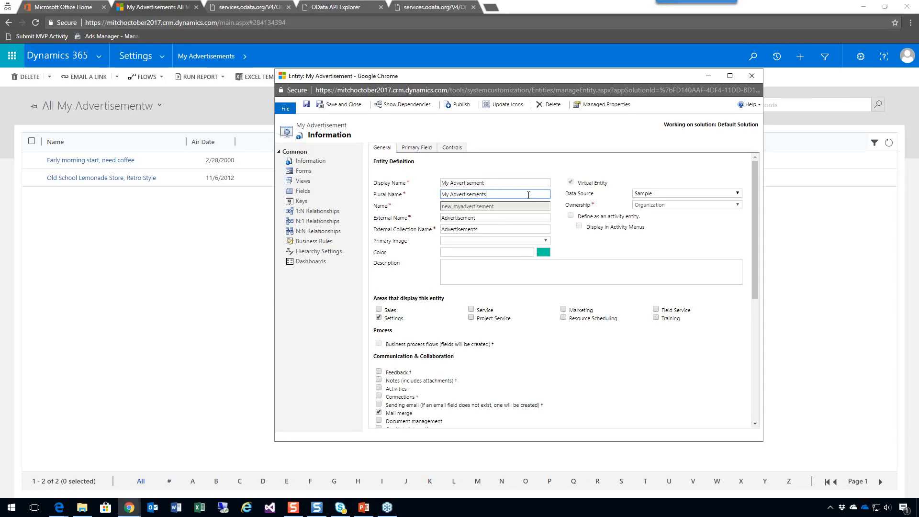
left_click(497, 221)
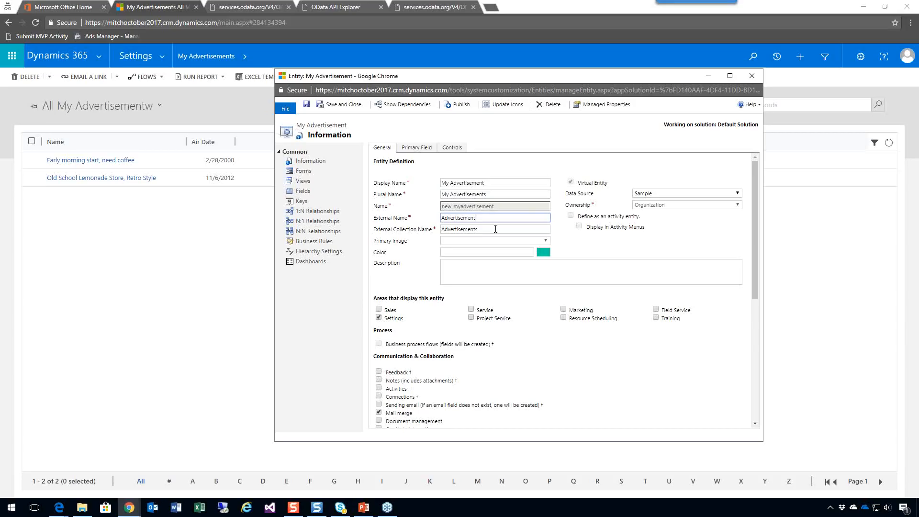
left_click(496, 229)
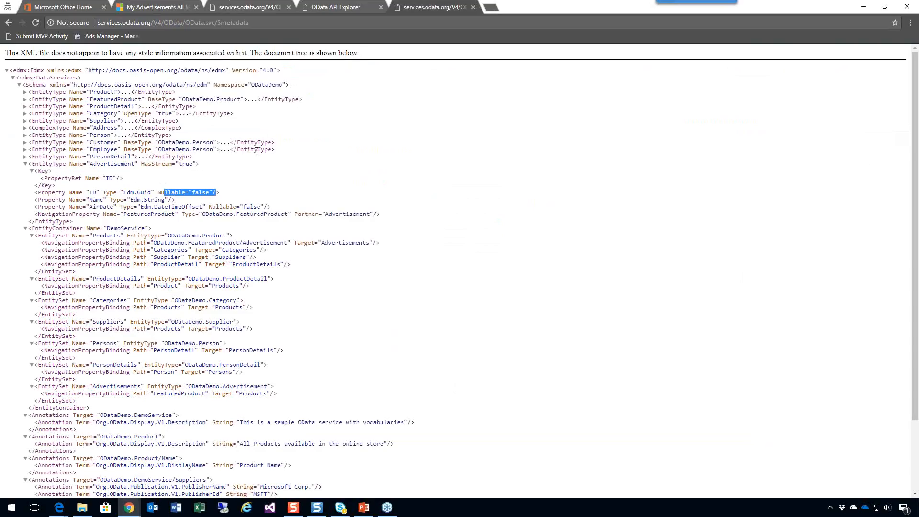
Compare the Advertisement entity type in the OData metadata and the Advertisements collection in the service document with the entity's external names.
double_click(103, 164)
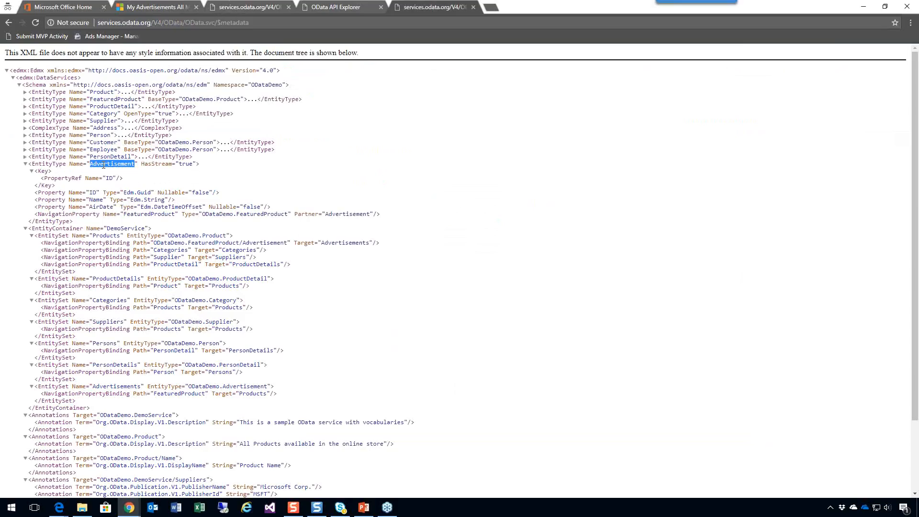
left_click(241, 8)
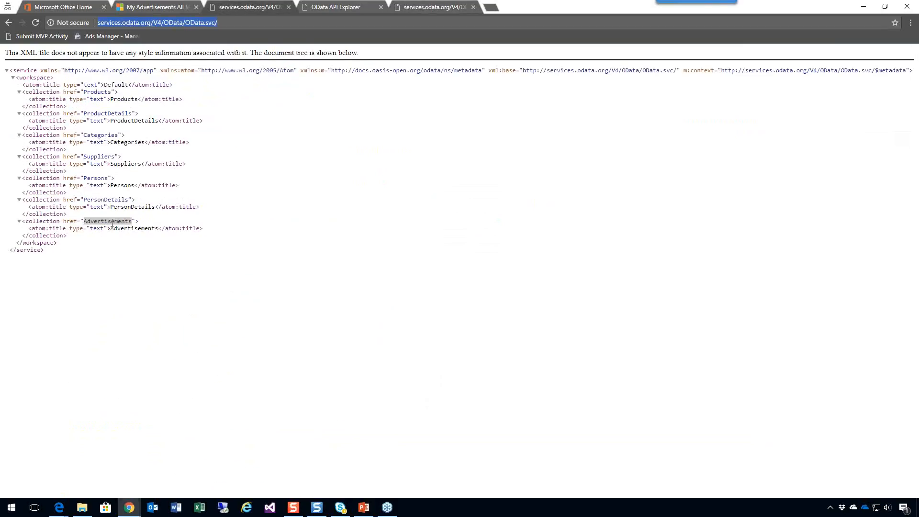
left_click(427, 6)
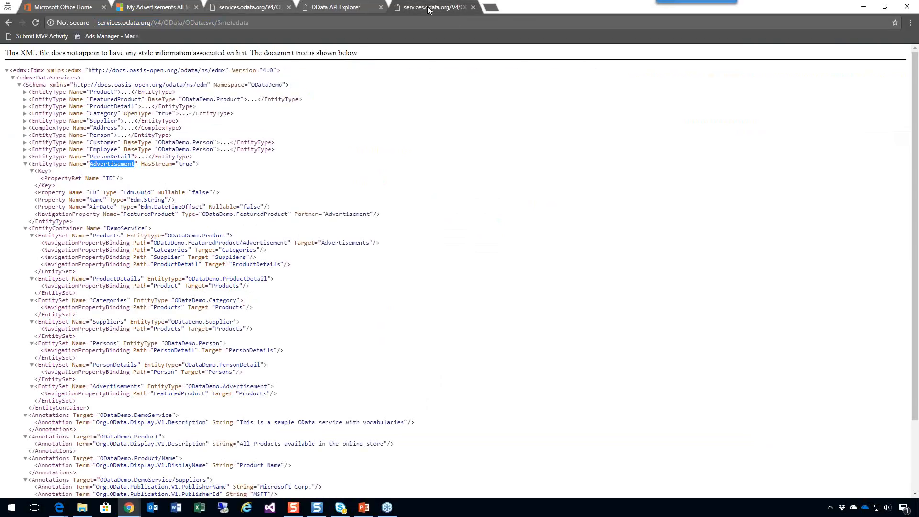
left_click(130, 507)
left_click(205, 483)
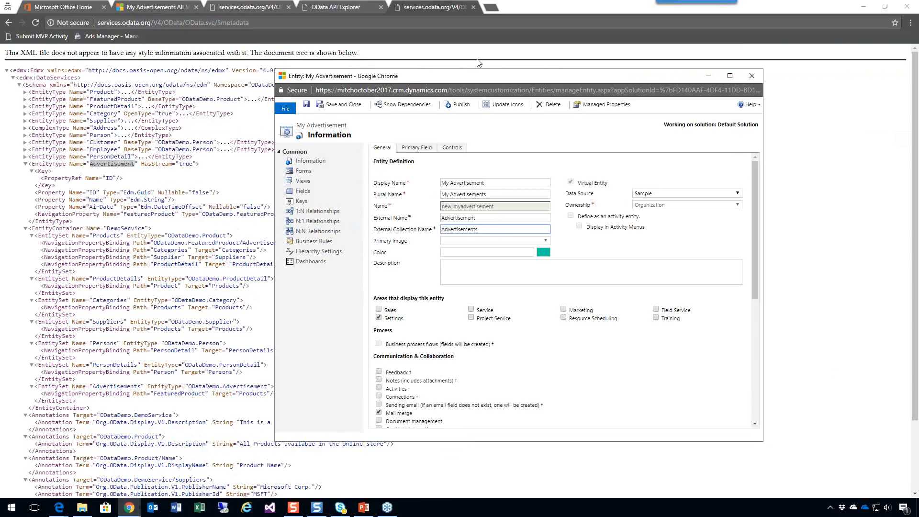
Return to the My Advertisements record list and start creating a flow from it.
left_click(150, 10)
left_click(150, 9)
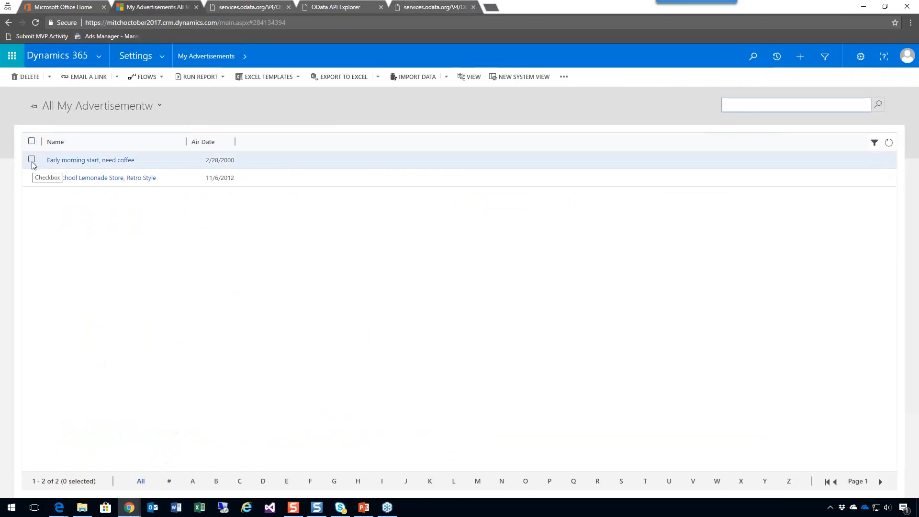
left_click(564, 77)
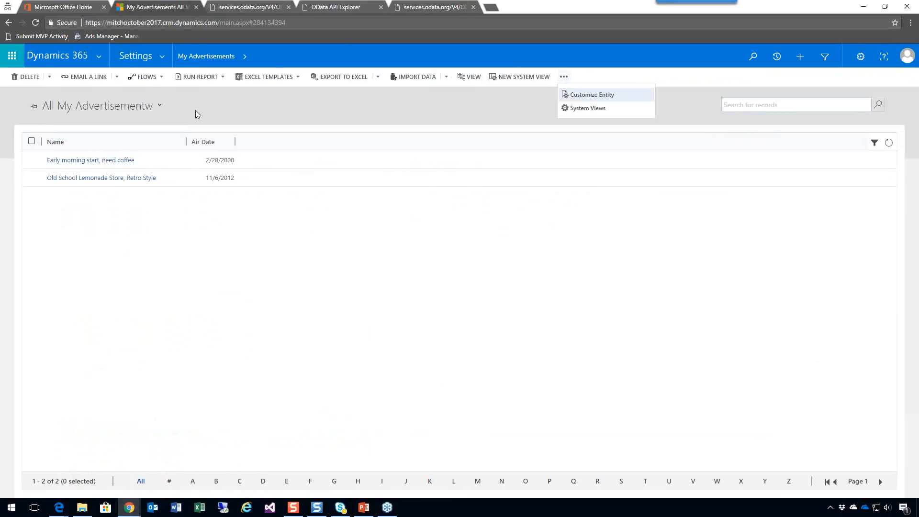
left_click(151, 80)
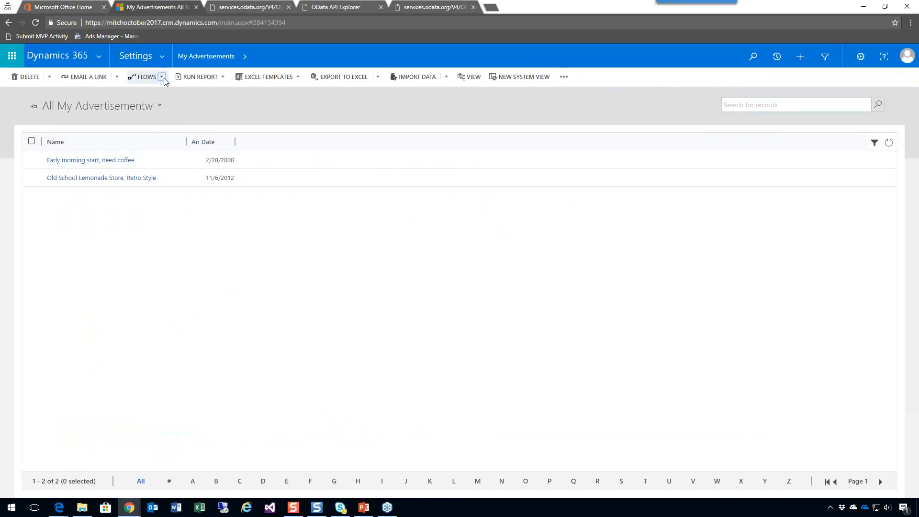
left_click(162, 77)
left_click(162, 106)
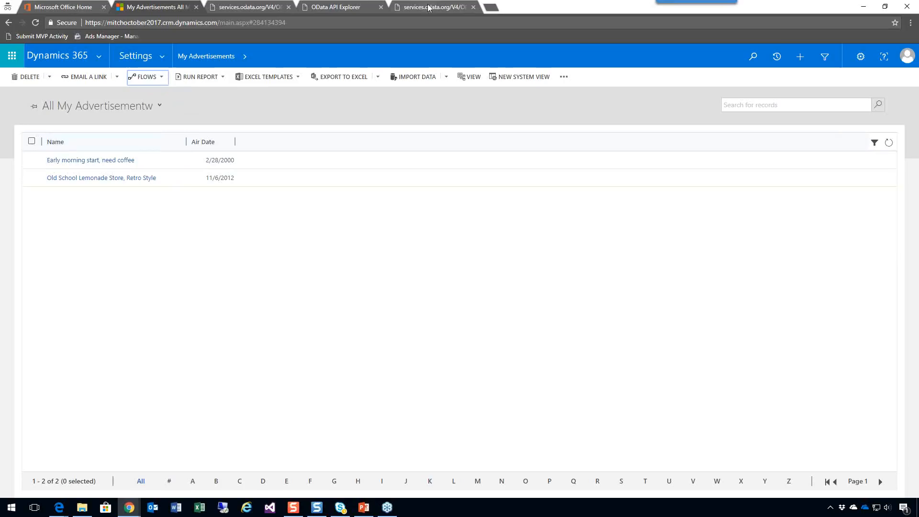
left_click(162, 77)
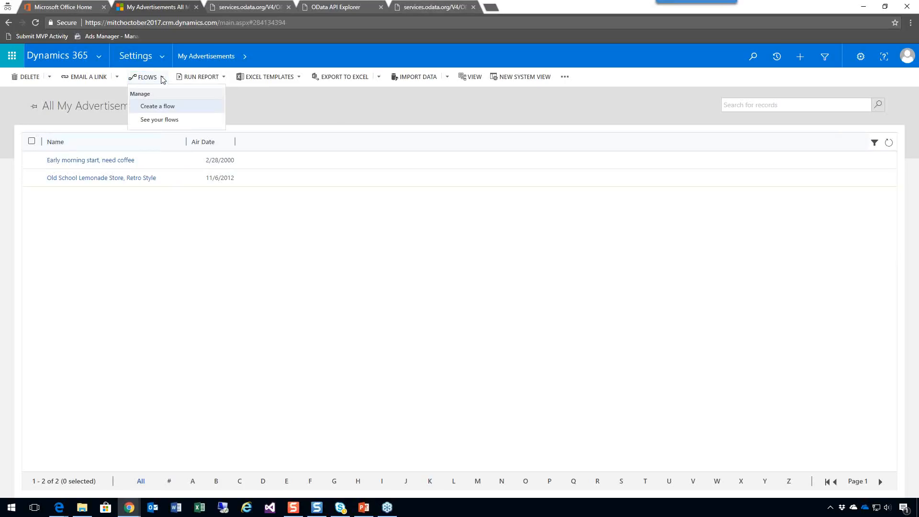
left_click(157, 106)
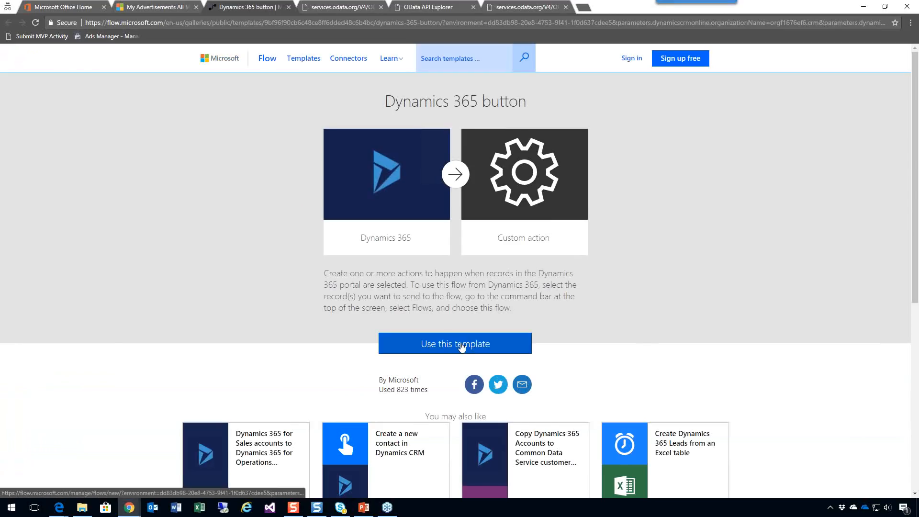
Choose to use the Dynamics 365 button flow template and check which account is signed in to Dynamics 365.
left_click(460, 346)
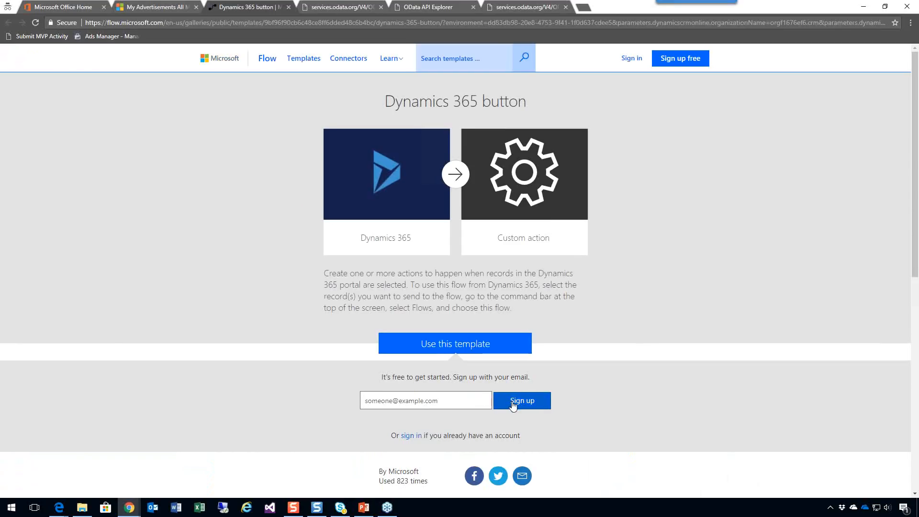
left_click(469, 400)
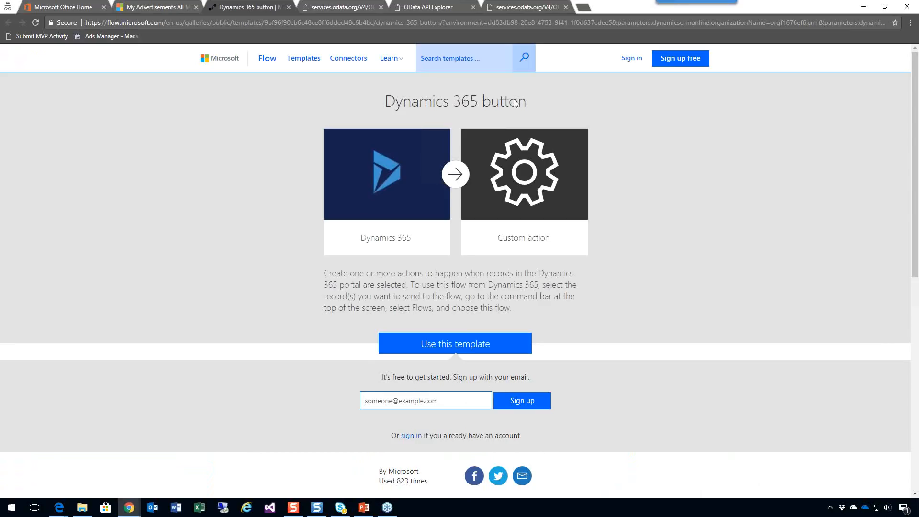
left_click(146, 7)
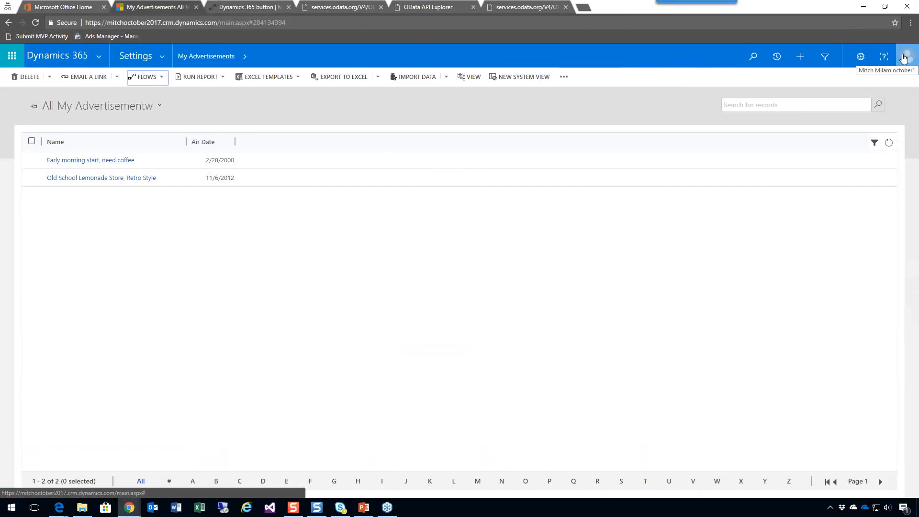
left_click(527, 7)
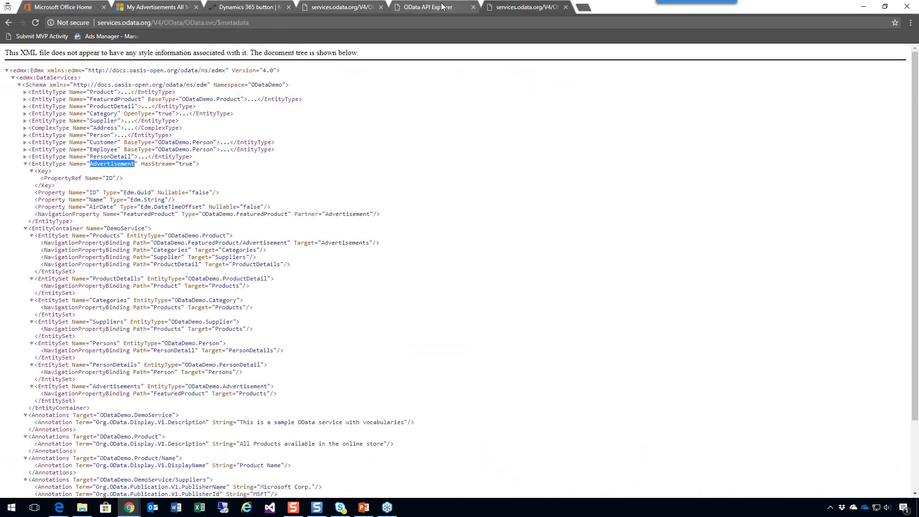
left_click(428, 6)
left_click(278, 10)
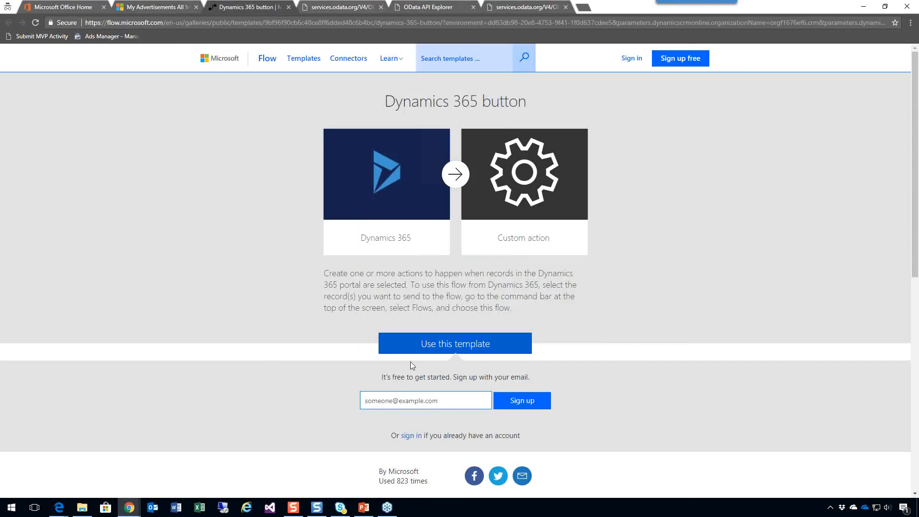
Enter the account's email address on the template page and sign in to Microsoft Flow with the existing account.
left_click(404, 405)
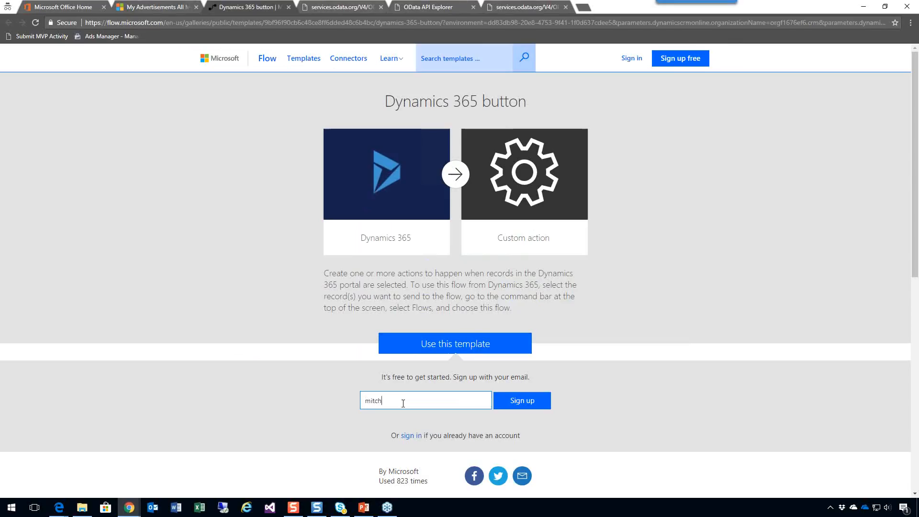
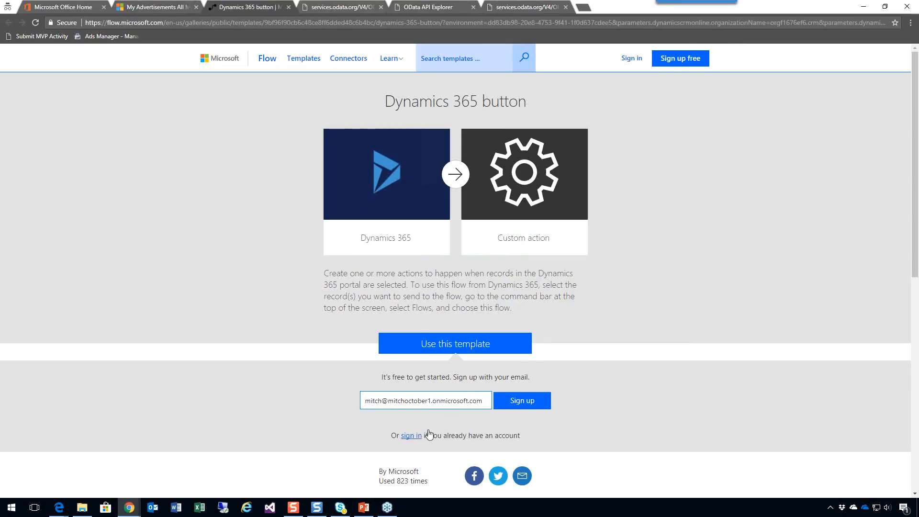
left_click(415, 436)
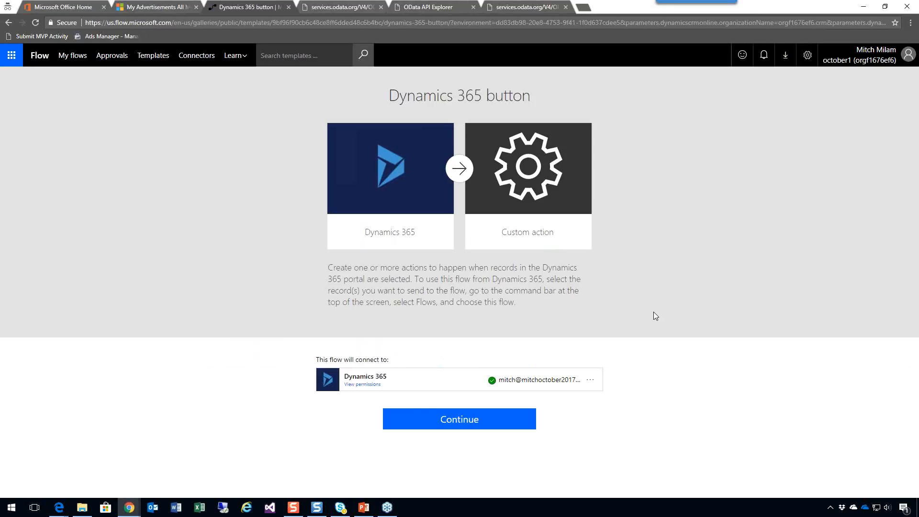
Continue with the Dynamics 365 button template and add an Office 365 Outlook - Send an email action after the record trigger.
left_click(454, 421)
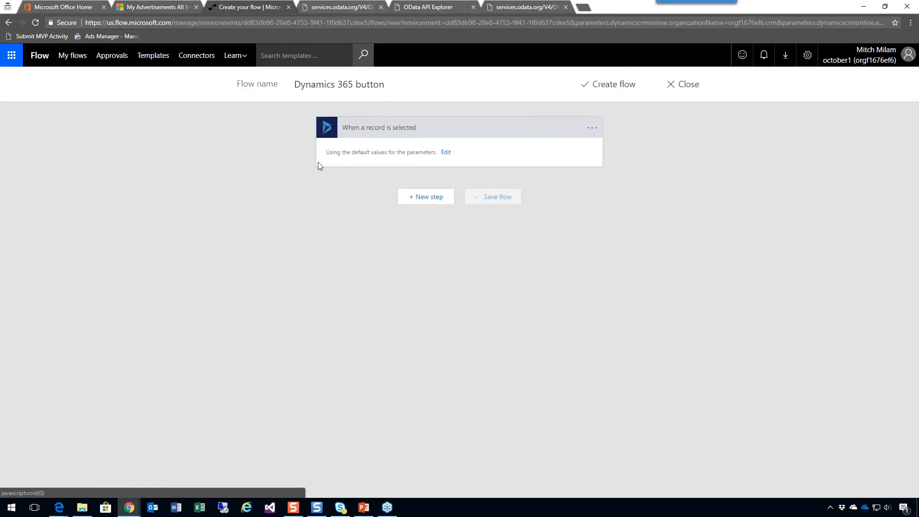
left_click(430, 198)
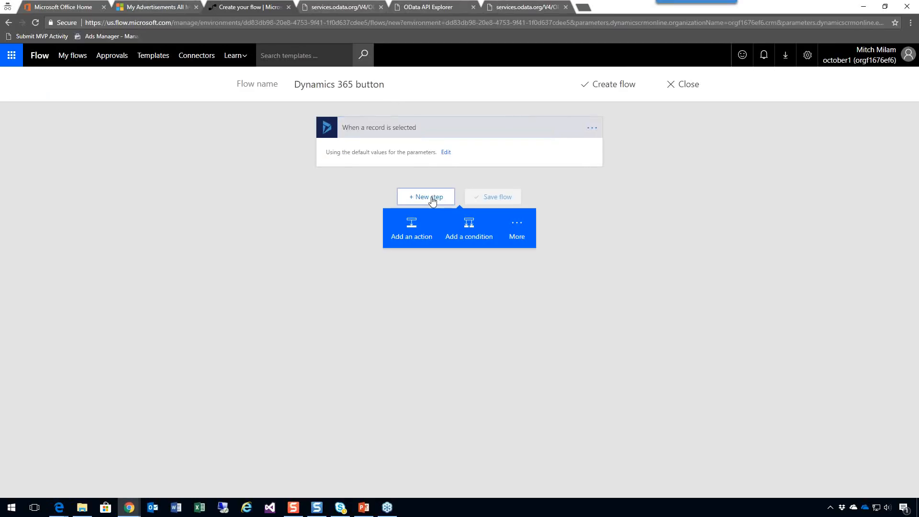
left_click(421, 232)
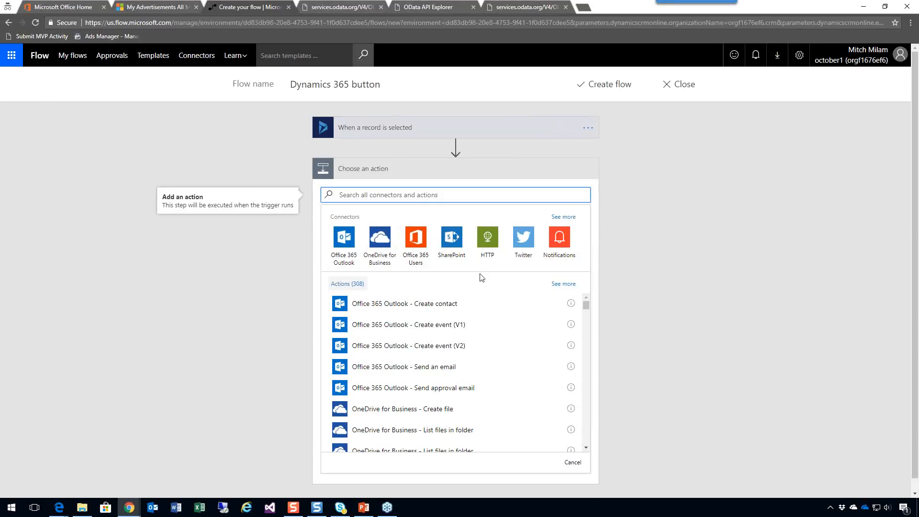
left_click(464, 368)
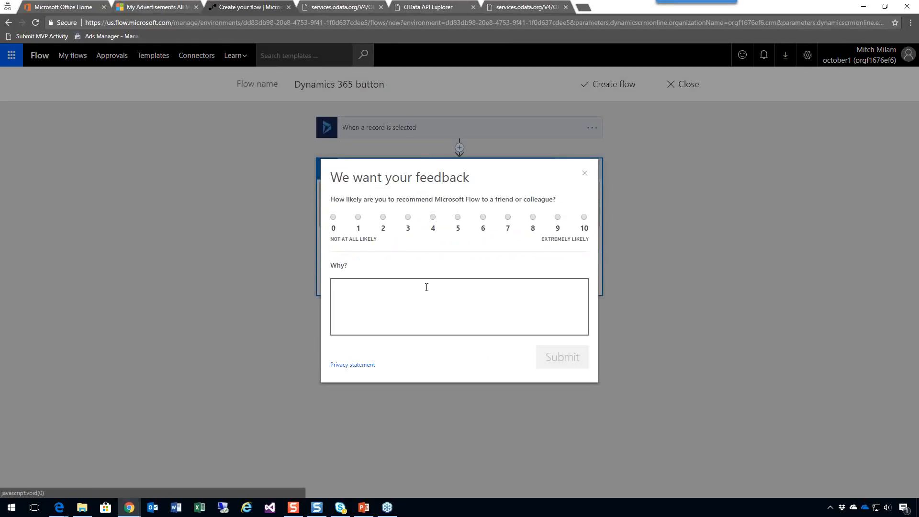
Dismiss the feedback survey to check the dynamic content available for the email's To field, and return to the My Advertisements record list.
left_click(585, 173)
left_click(443, 246)
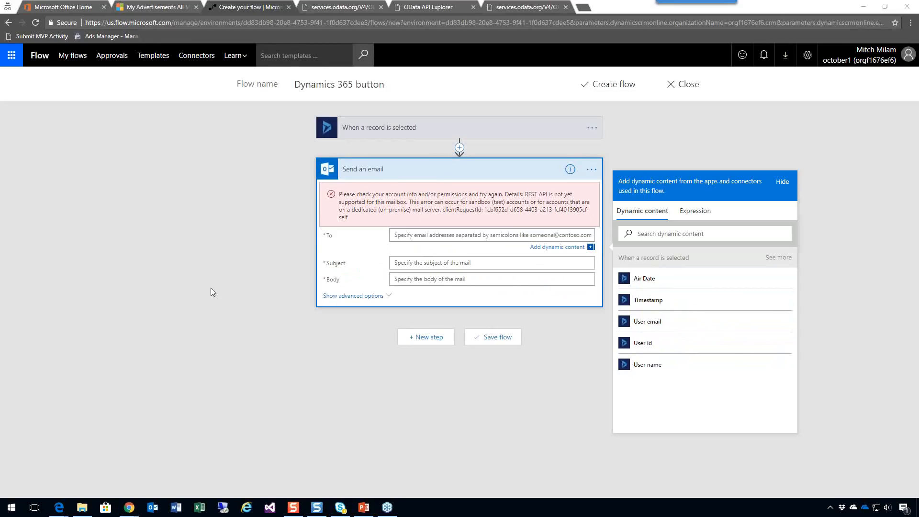
left_click(153, 7)
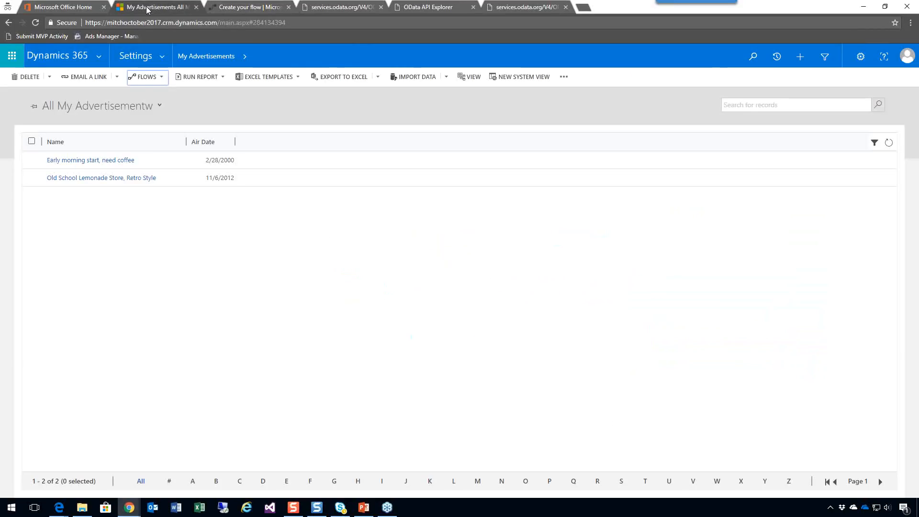